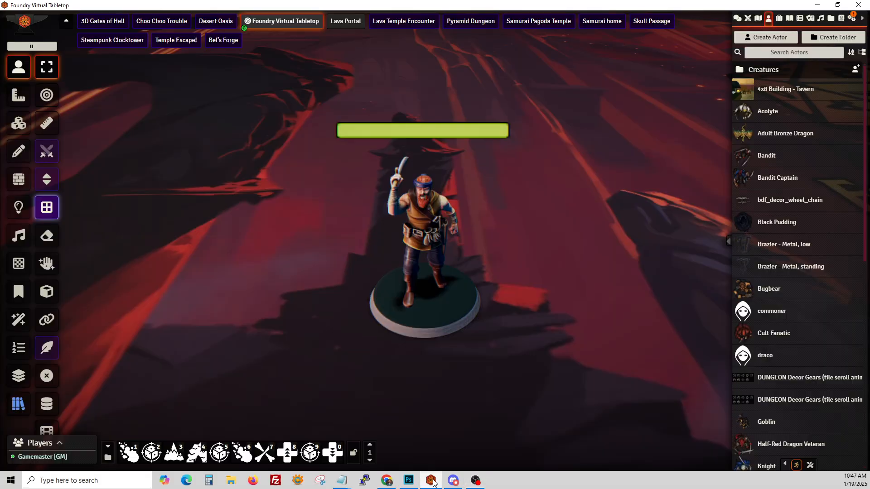
pyautogui.moveTo(528, 292); pyautogui.dragTo(512, 274)
pyautogui.scroll(-3, 512, 273)
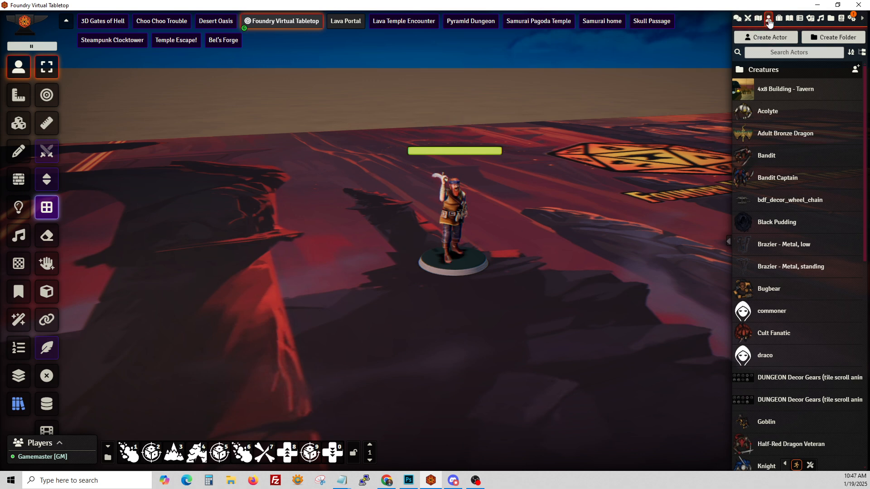
pyautogui.scroll(-10, 798, 249)
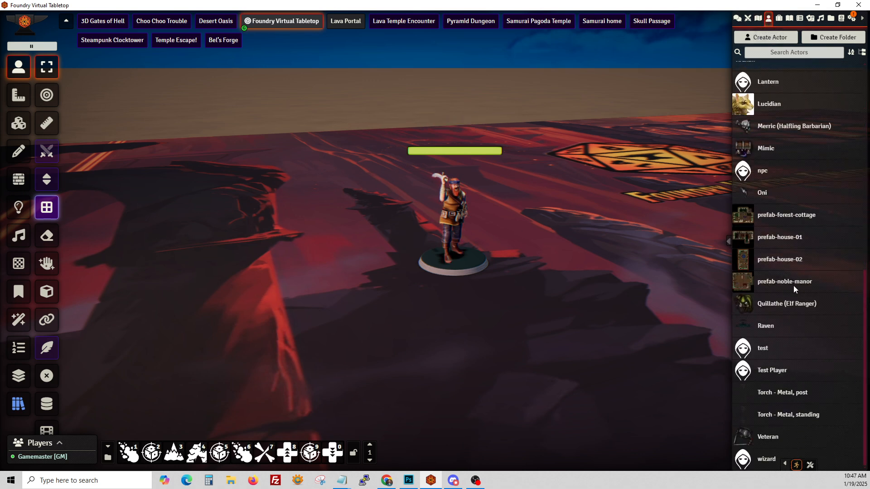
pyautogui.scroll(10, 791, 287)
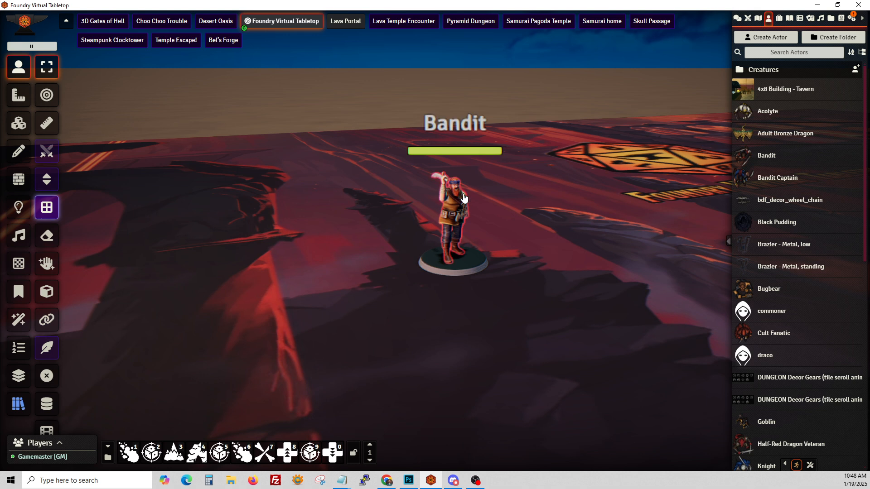
# - Set the Bandit token's 3D model to MZ4250 - Animated Armoire Mimic.glb and update the token
pyautogui.doubleClick(455, 220)
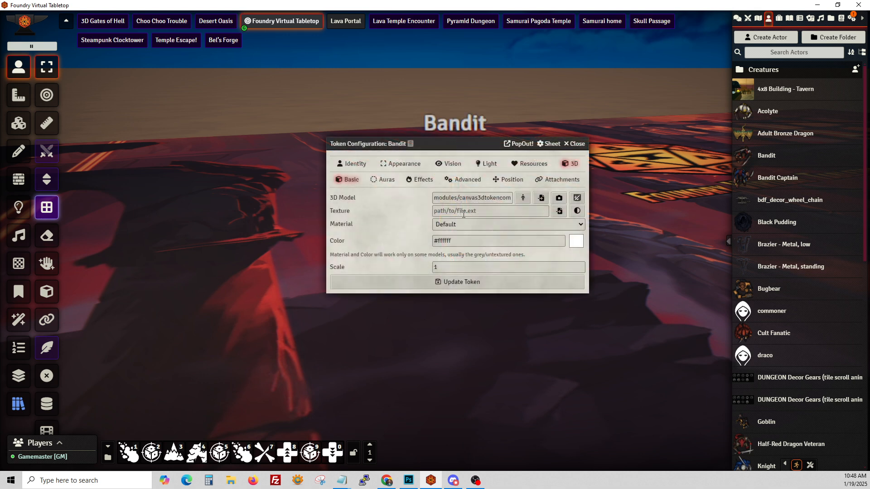
pyautogui.click(522, 197)
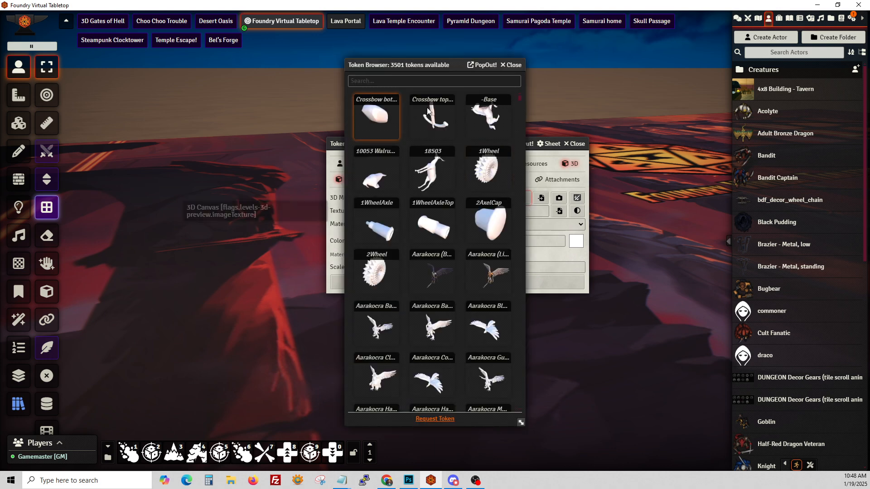
pyautogui.click(541, 198)
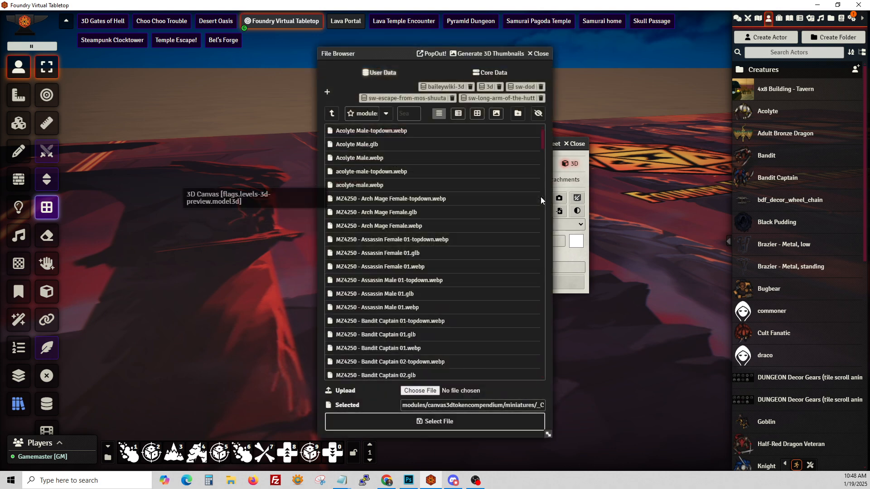
pyautogui.click(332, 114)
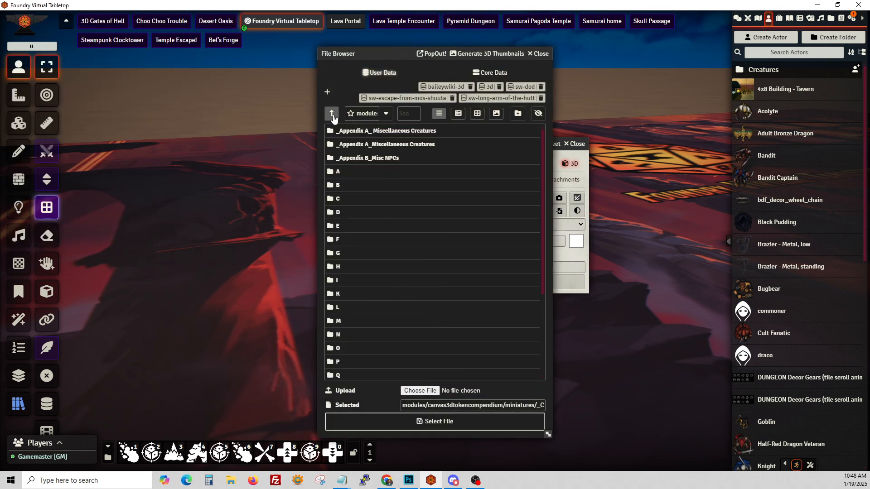
pyautogui.click(333, 117)
pyautogui.click(345, 149)
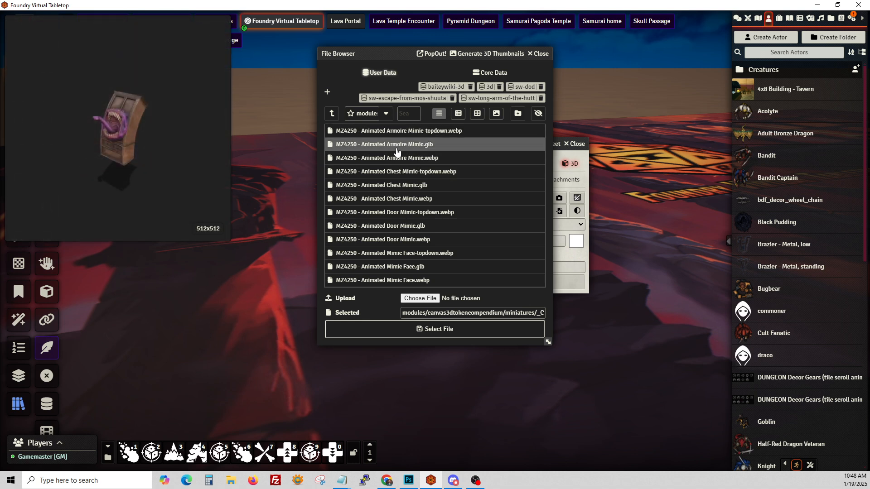
pyautogui.click(462, 329)
pyautogui.click(521, 288)
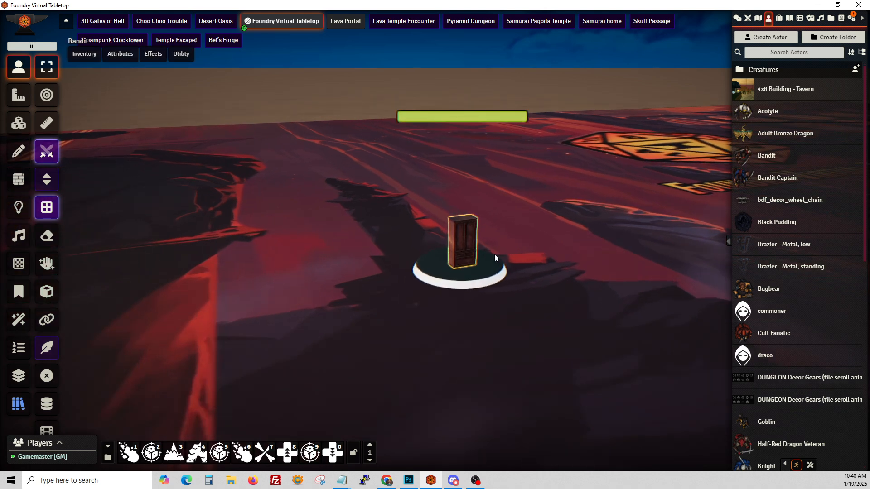
# - Switch the armoire token's animation to Mimic Idle through its token controls
pyautogui.scroll(6, 519, 292)
pyautogui.moveTo(389, 311); pyautogui.dragTo(371, 295)
pyautogui.rightClick(453, 225)
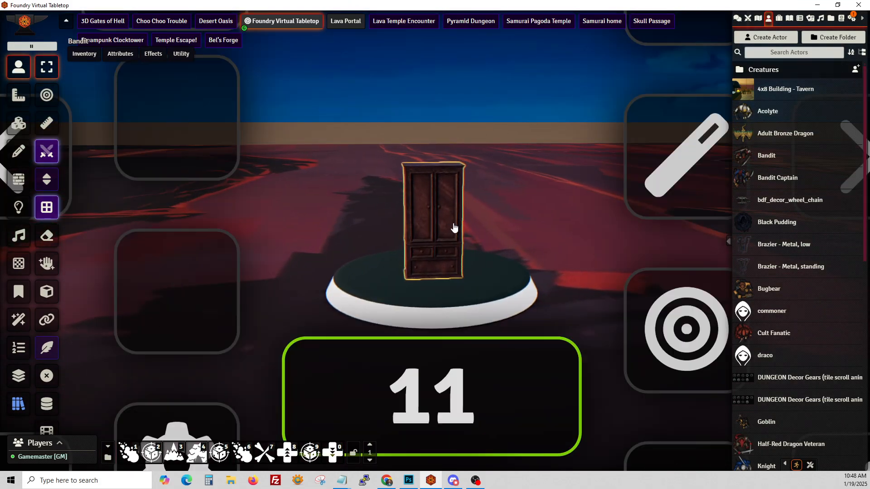
pyautogui.scroll(-5, 537, 273)
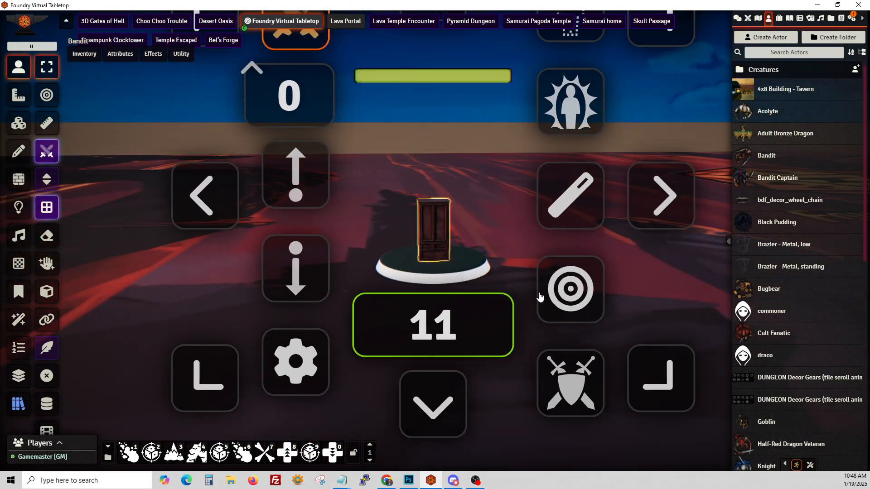
pyautogui.scroll(-2, 522, 215)
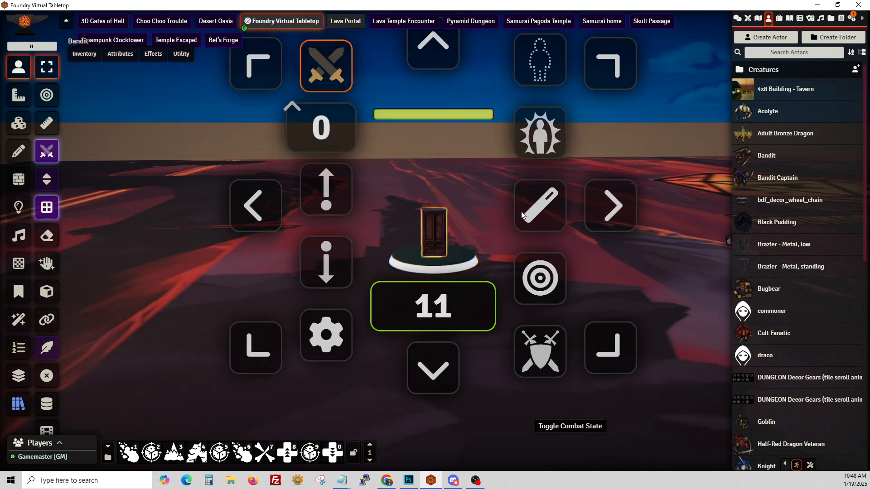
pyautogui.click(524, 213)
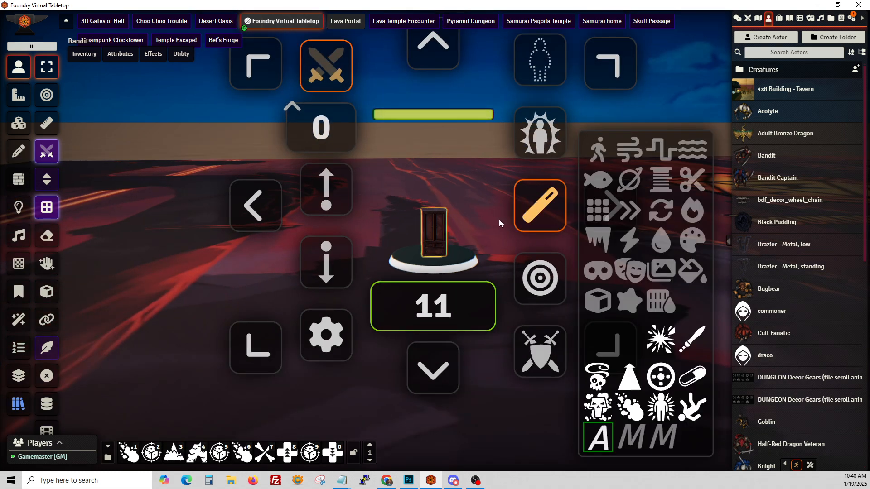
pyautogui.click(636, 442)
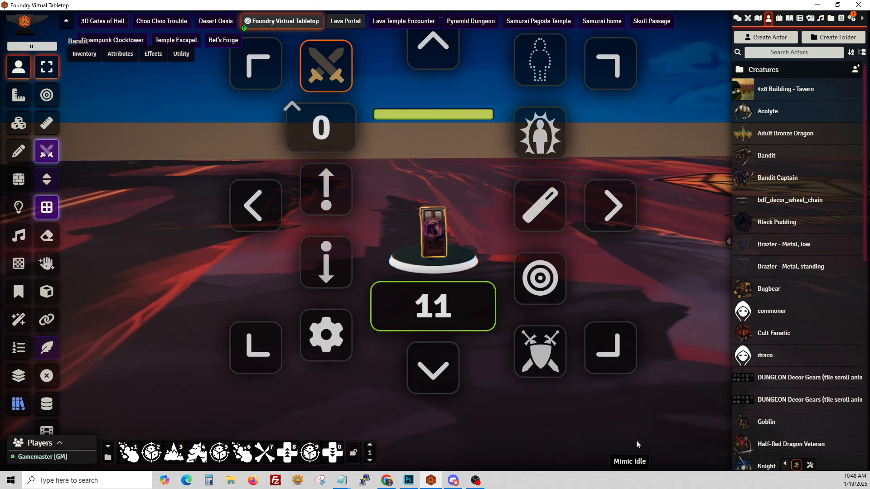
# - Play the third animation listed for the armoire token, and return it to the first one
pyautogui.click(552, 221)
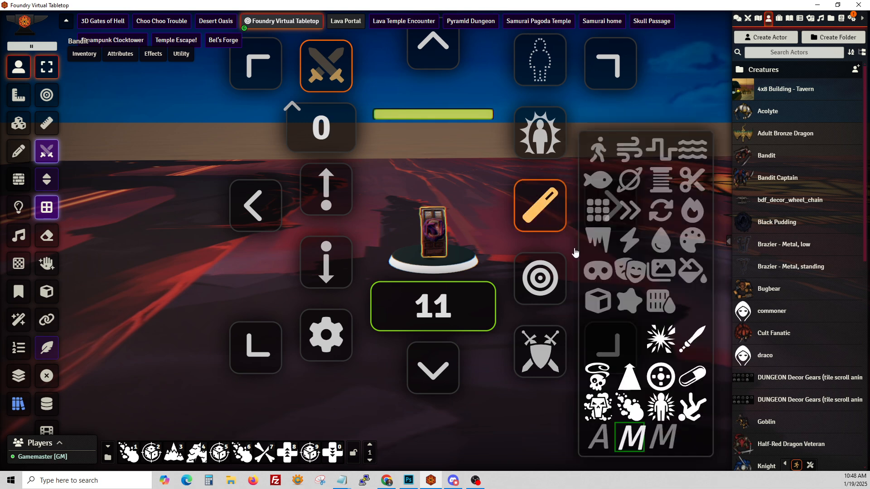
pyautogui.click(666, 441)
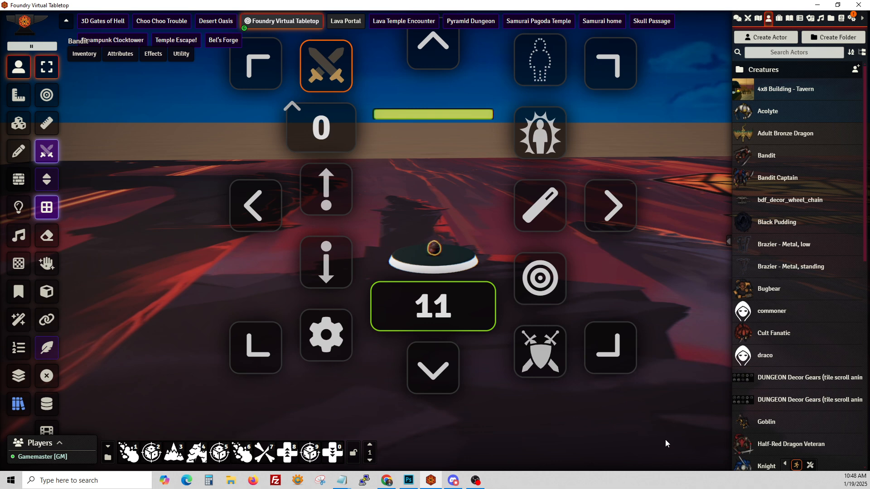
pyautogui.click(551, 218)
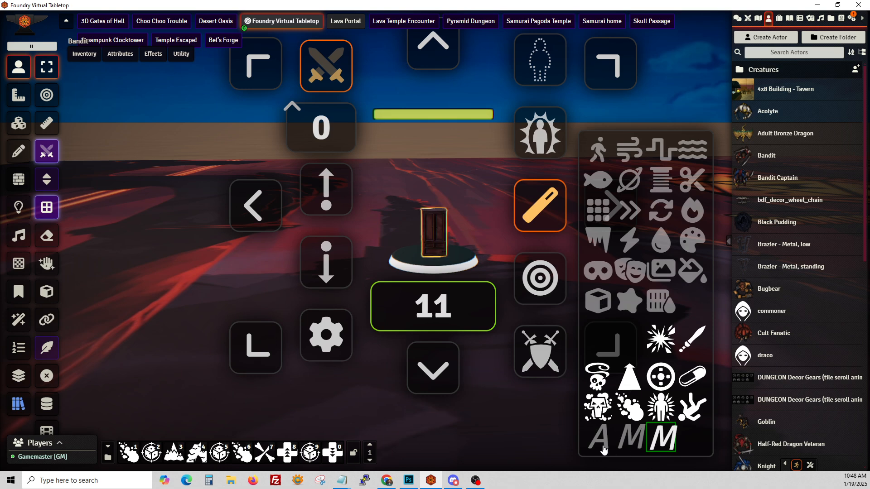
pyautogui.click(602, 446)
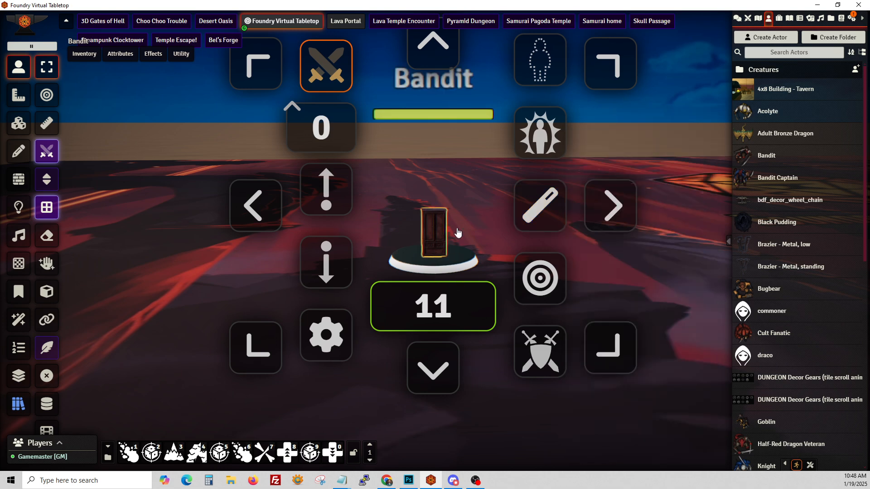
# - Replay the token's third animation, set its animation back to Mimic Idle, and dismiss the token controls
pyautogui.click(534, 210)
pyautogui.click(662, 437)
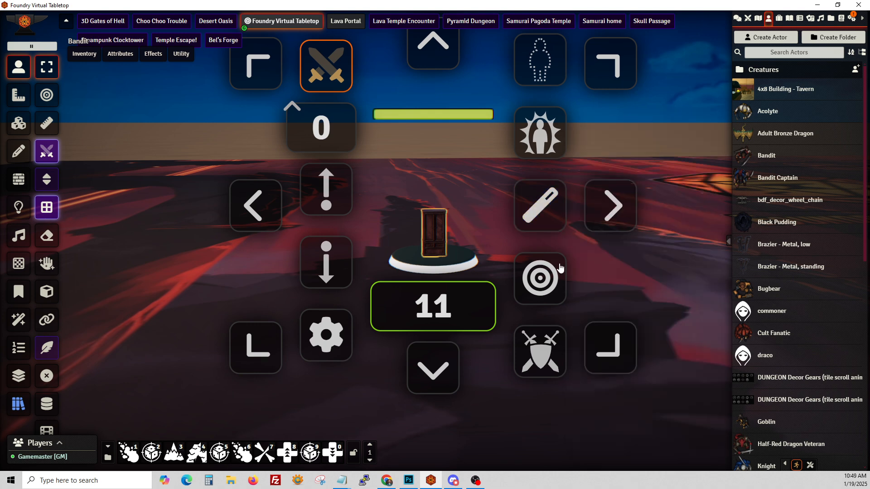
pyautogui.click(540, 206)
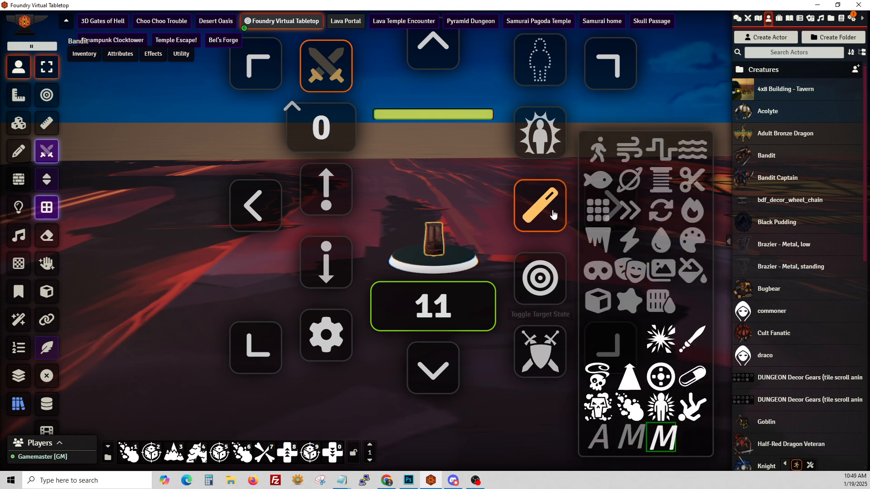
pyautogui.click(636, 443)
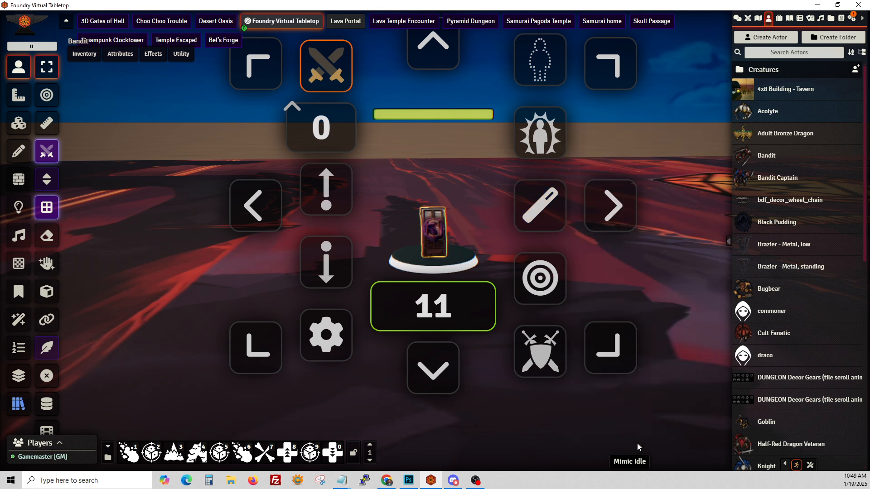
pyautogui.click(531, 421)
# - Examine the animated armoire mimic token on the scene from different angles and distances
pyautogui.scroll(6, 526, 232)
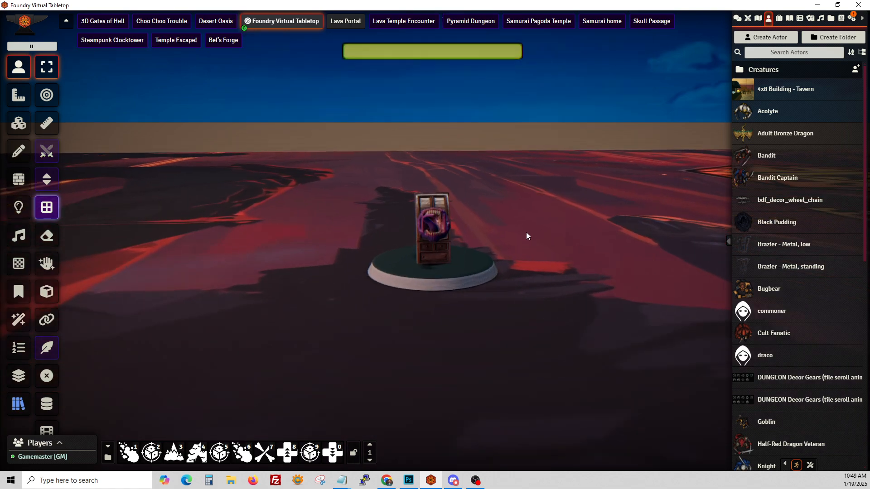
pyautogui.moveTo(534, 235); pyautogui.dragTo(520, 267)
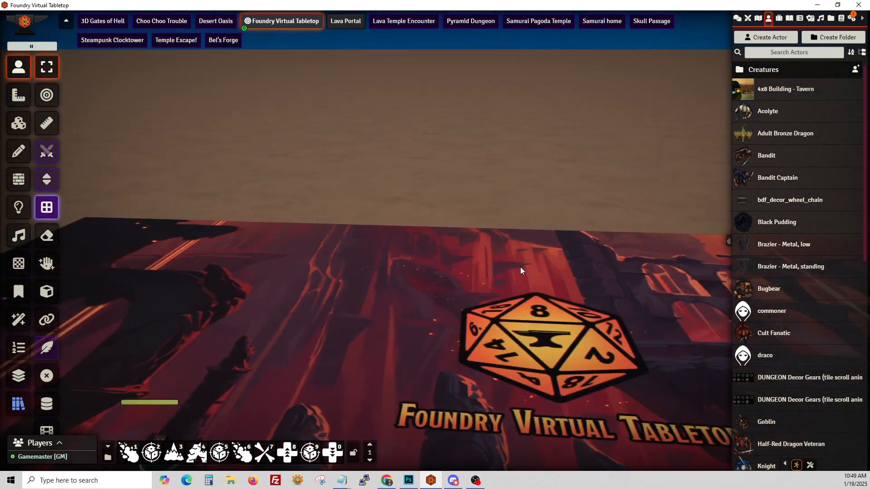
pyautogui.scroll(-5, 480, 254)
pyautogui.scroll(-2, 451, 244)
pyautogui.scroll(7, 349, 312)
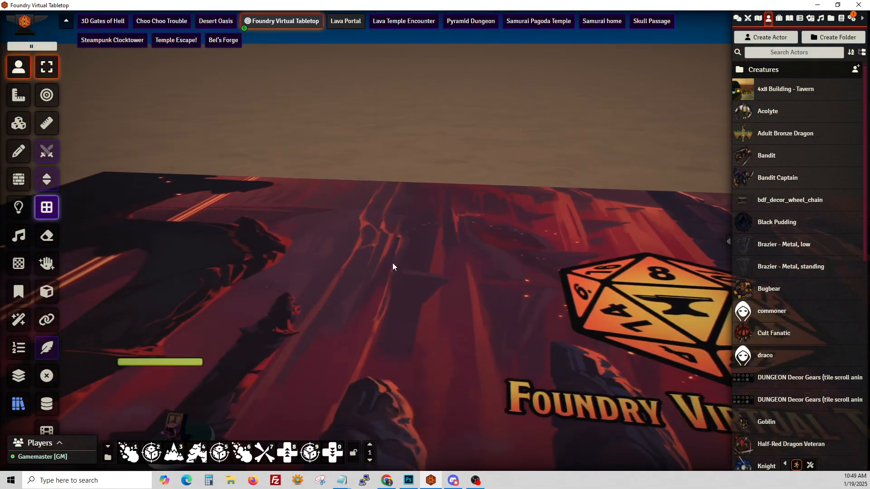
pyautogui.moveTo(392, 263); pyautogui.dragTo(429, 240, button='right')
pyautogui.scroll(5, 421, 276)
pyautogui.moveTo(424, 287); pyautogui.dragTo(402, 262, button='right')
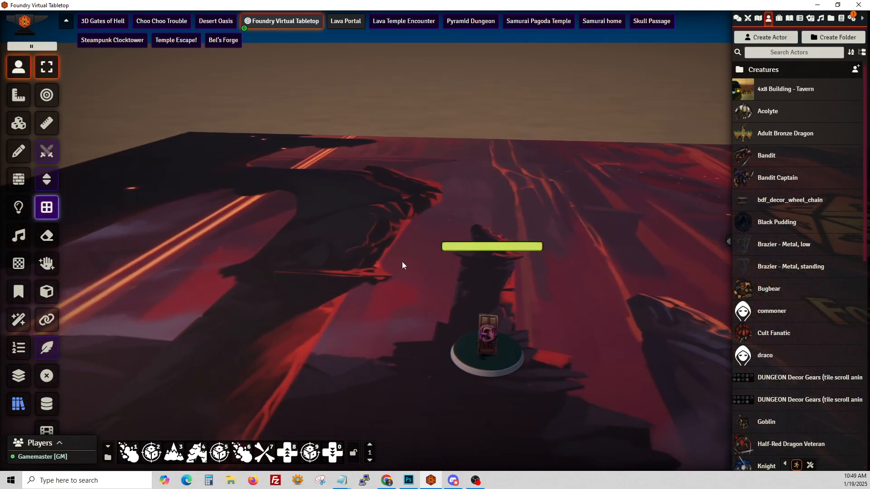
pyautogui.scroll(3, 414, 313)
pyautogui.moveTo(407, 306); pyautogui.dragTo(402, 302)
pyautogui.scroll(3, 409, 312)
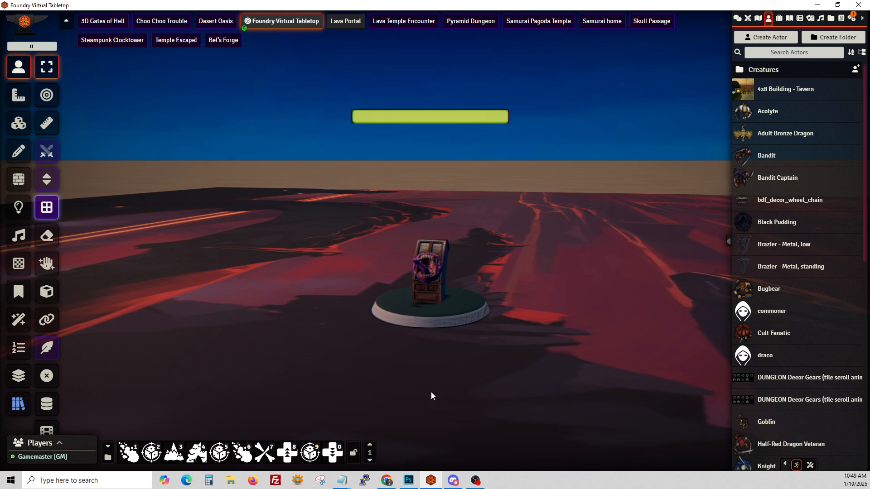
# - Switch to Chrome and open the downloaded Einherjar rigged.blend in Blender from the recent downloads
pyautogui.click(386, 480)
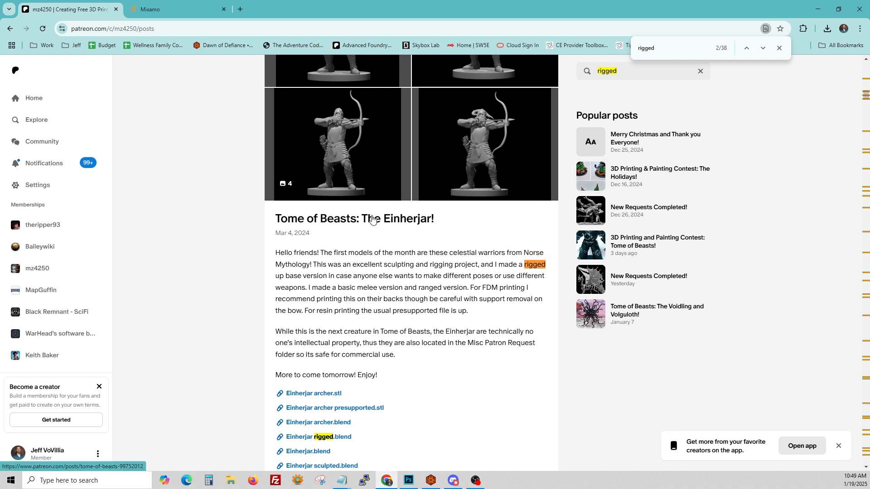
pyautogui.click(828, 28)
pyautogui.moveTo(781, 76)
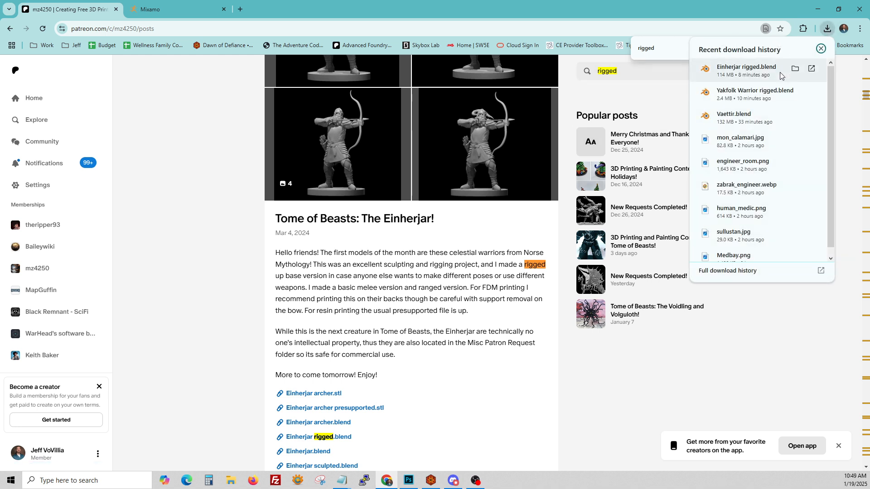
pyautogui.click(774, 73)
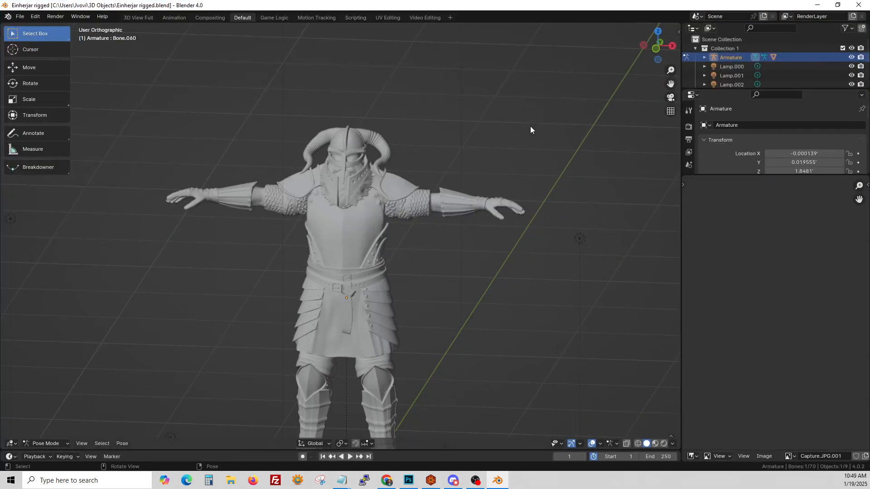
# - Add a general Layout workspace to the Einherjar file
pyautogui.click(448, 17)
pyautogui.moveTo(448, 39)
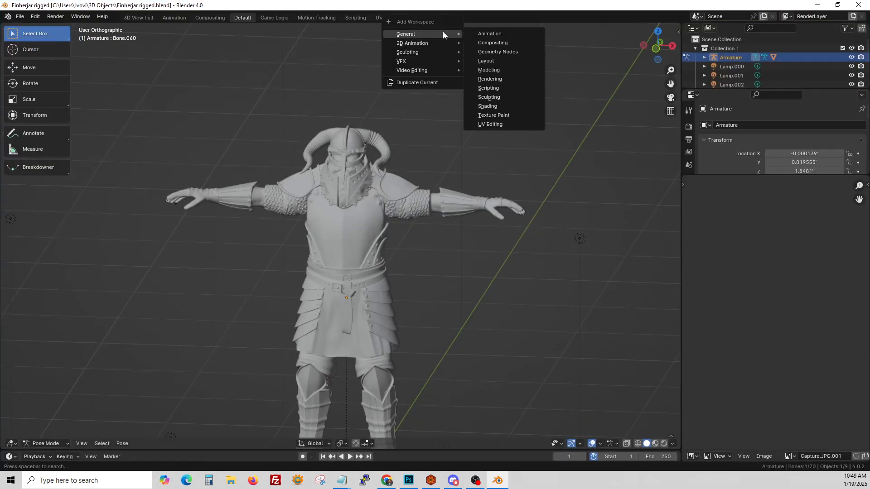
pyautogui.click(501, 62)
# - Delete all the lamps from Lamp.000 to Lamp.006 in Collection 1
pyautogui.scroll(-10, 464, 158)
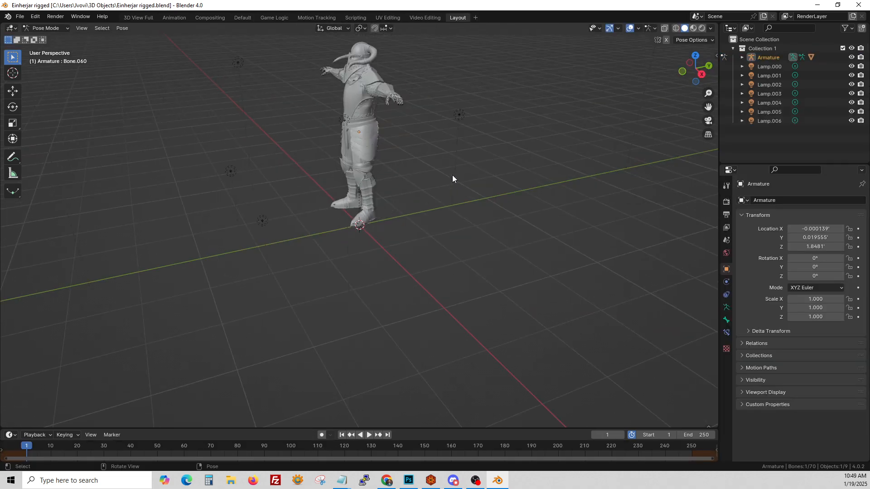
pyautogui.click(769, 66)
pyautogui.keyDown('shift'); pyautogui.click(770, 120); pyautogui.keyUp('shift')
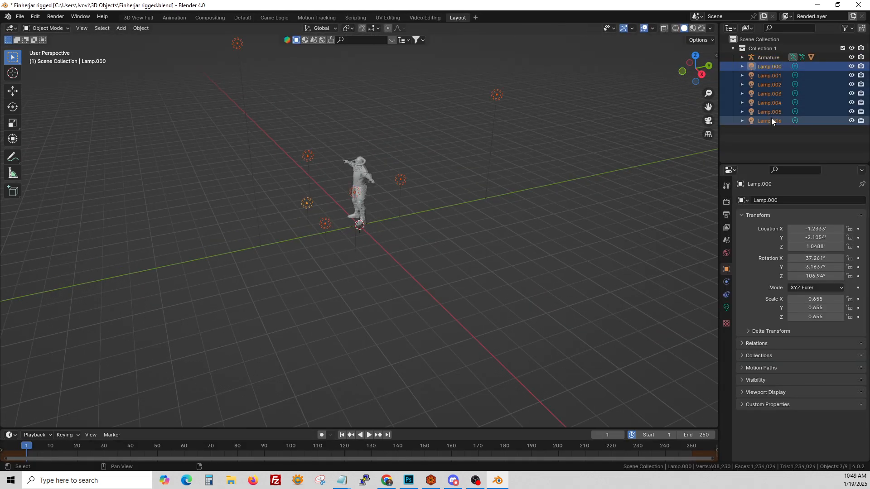
pyautogui.press('Delete')
# - In front view, move the whole Einherjar figure down along the Z axis until its feet rest on the ground line
pyautogui.moveTo(384, 145); pyautogui.dragTo(507, 154, button='middle')
pyautogui.click(692, 72)
pyautogui.moveTo(262, 70); pyautogui.dragTo(532, 272)
pyautogui.press('g')
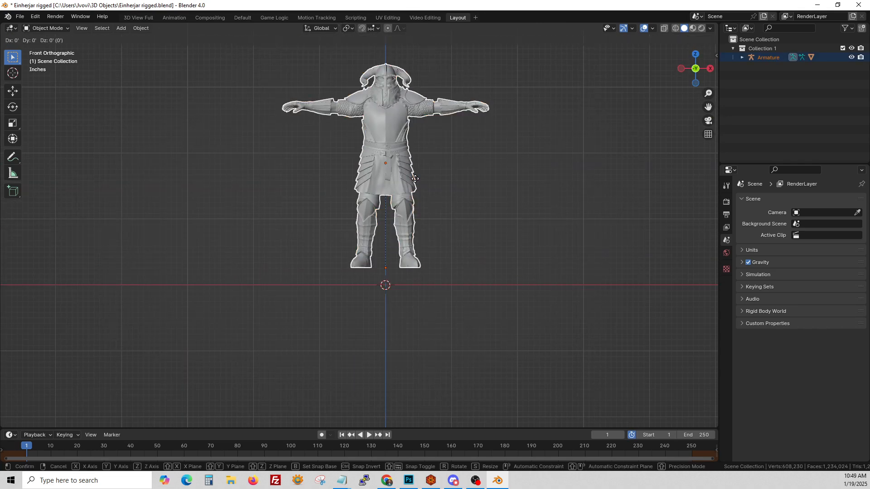
pyautogui.press('z')
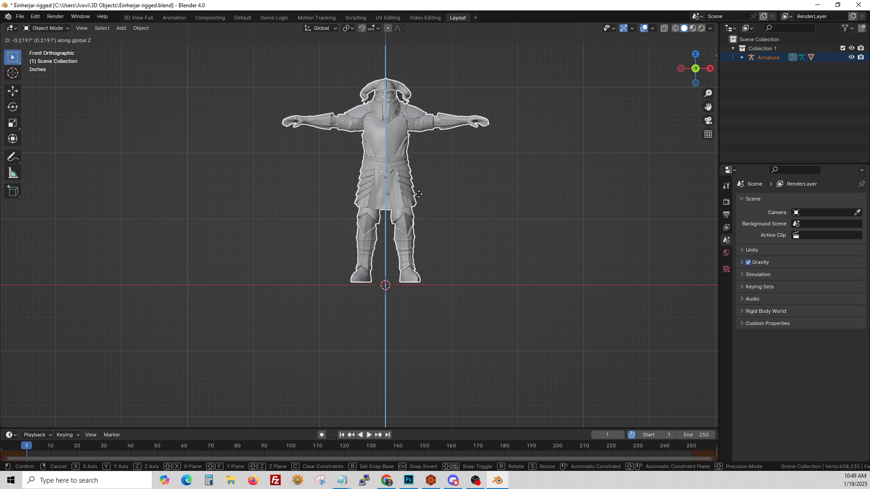
pyautogui.click(414, 196)
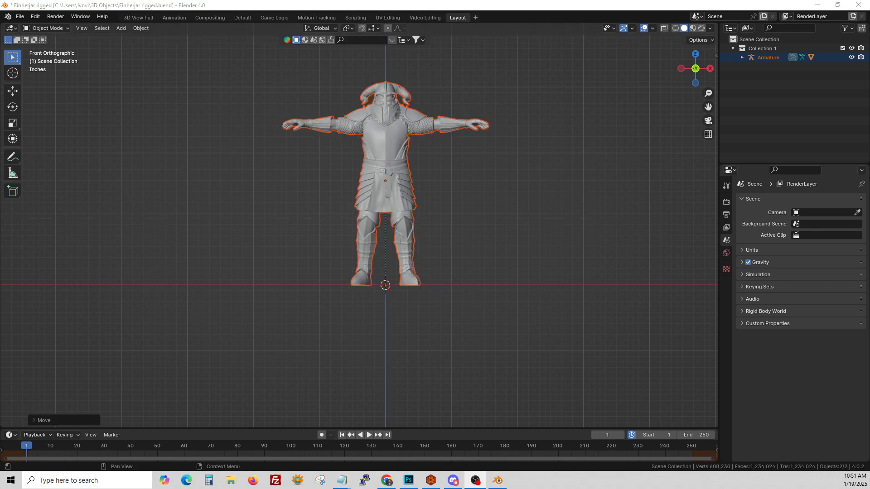
# - Expand the Armature object's hierarchy in Collection 1 down to its pose, armature data and Einherjar mesh
pyautogui.scroll(4, 464, 181)
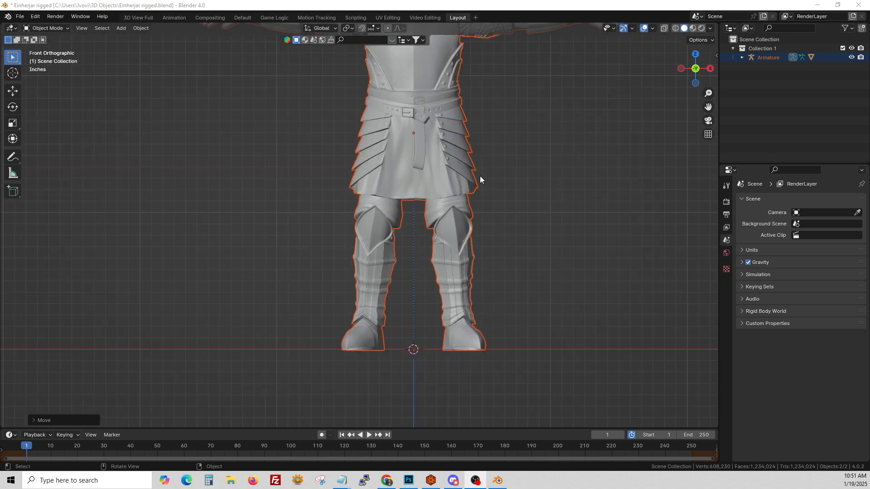
pyautogui.scroll(-1, 479, 176)
pyautogui.keyDown('shift'); pyautogui.moveTo(481, 176); pyautogui.dragTo(448, 255, button='middle'); pyautogui.keyUp('shift')
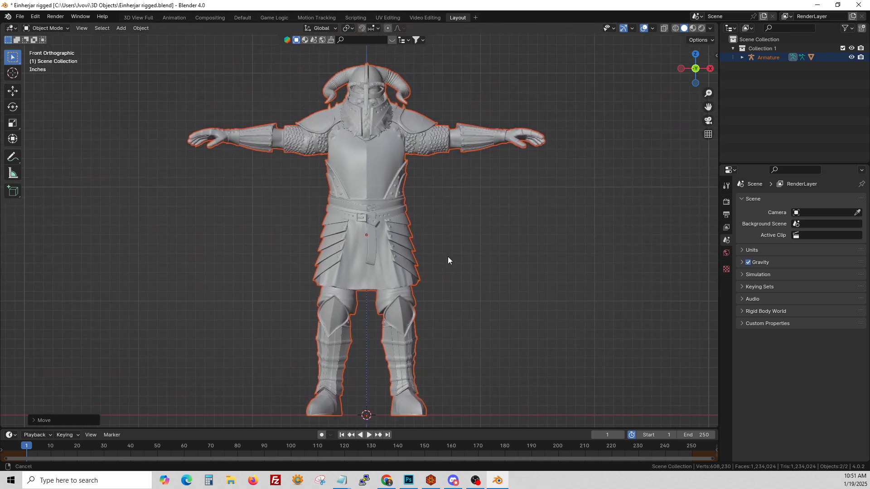
pyautogui.click(741, 58)
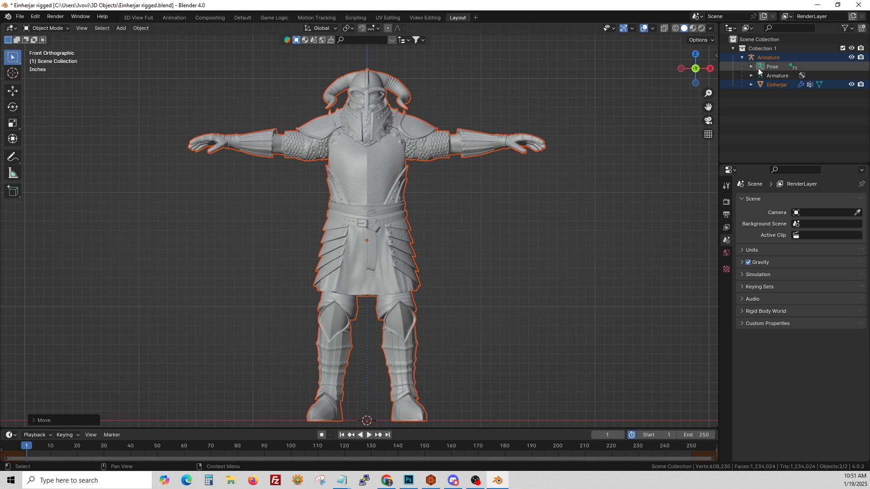
pyautogui.click(377, 126)
pyautogui.click(53, 28)
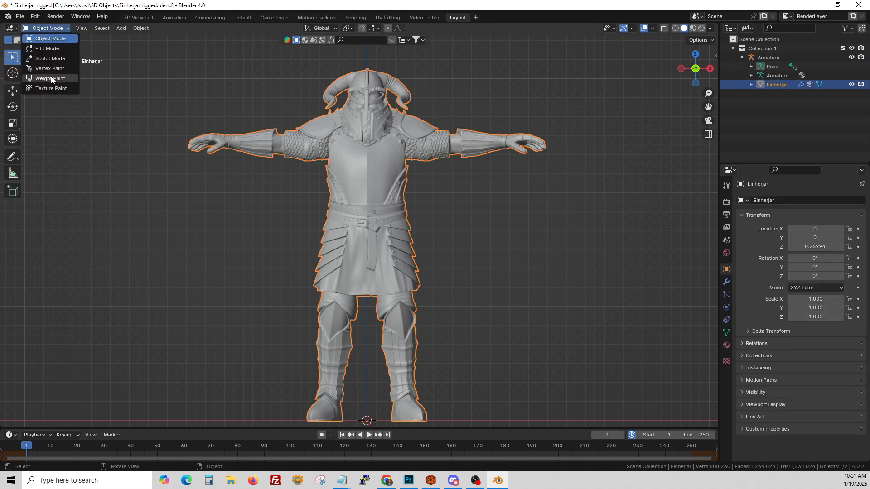
pyautogui.click(208, 156)
pyautogui.click(42, 29)
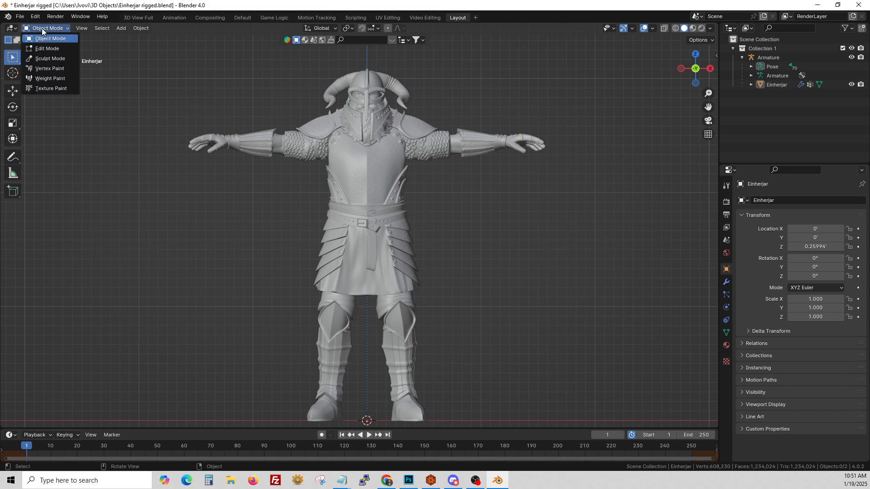
pyautogui.click(801, 75)
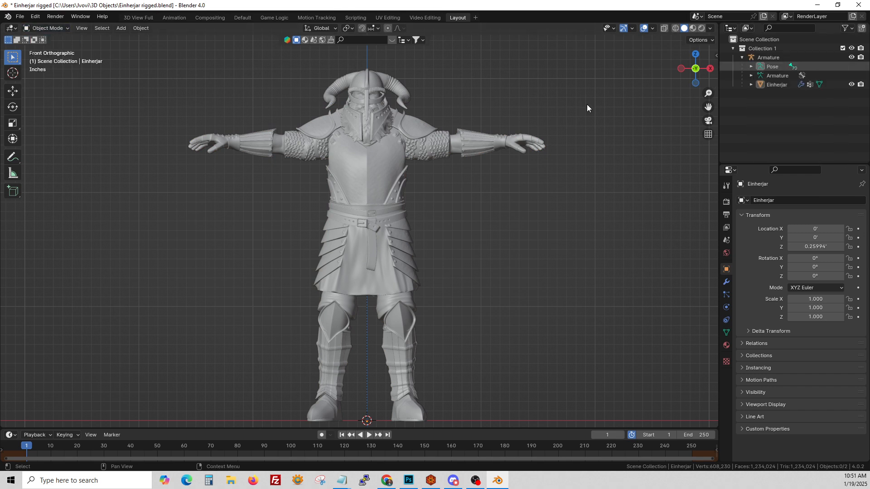
pyautogui.click(806, 65)
pyautogui.click(849, 67)
# - Enable In Front display for the armature and select all its bones in Pose Mode
pyautogui.click(771, 59)
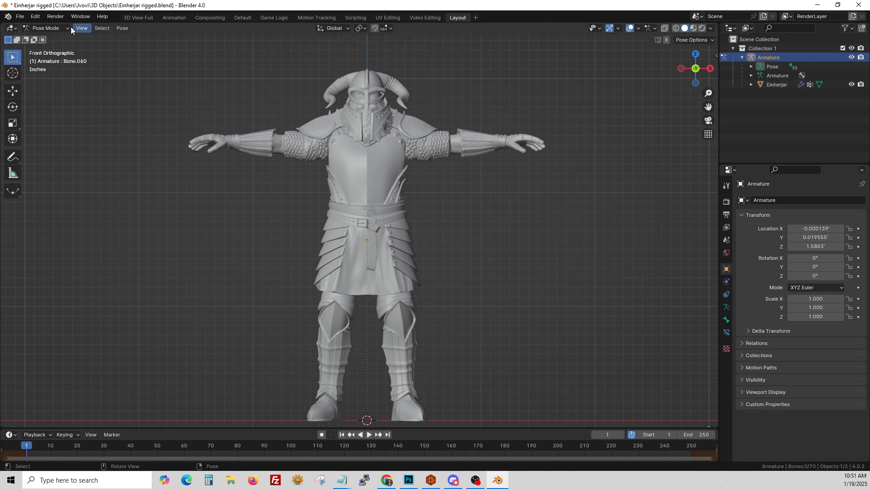
pyautogui.click(43, 28)
pyautogui.click(759, 393)
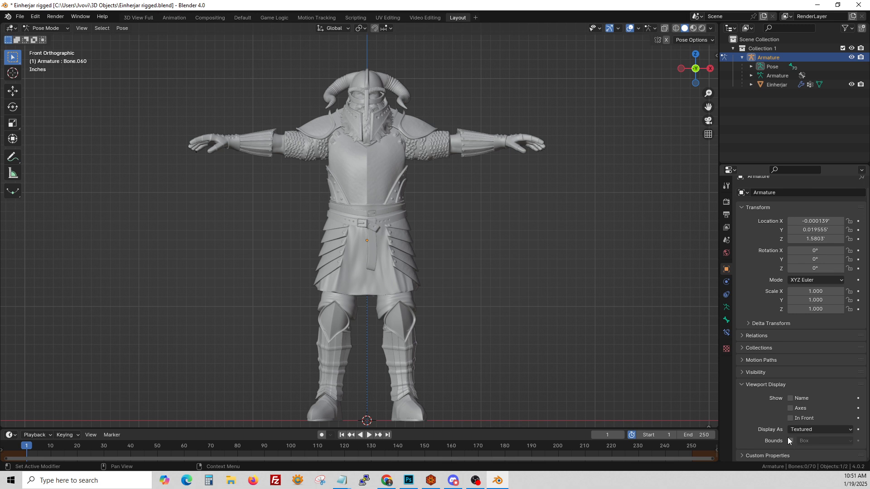
pyautogui.click(789, 418)
pyautogui.moveTo(606, 300)
pyautogui.mouseDown(button='middle')
pyautogui.moveTo(525, 241)
pyautogui.moveTo(483, 236)
pyautogui.mouseUp(button='middle')
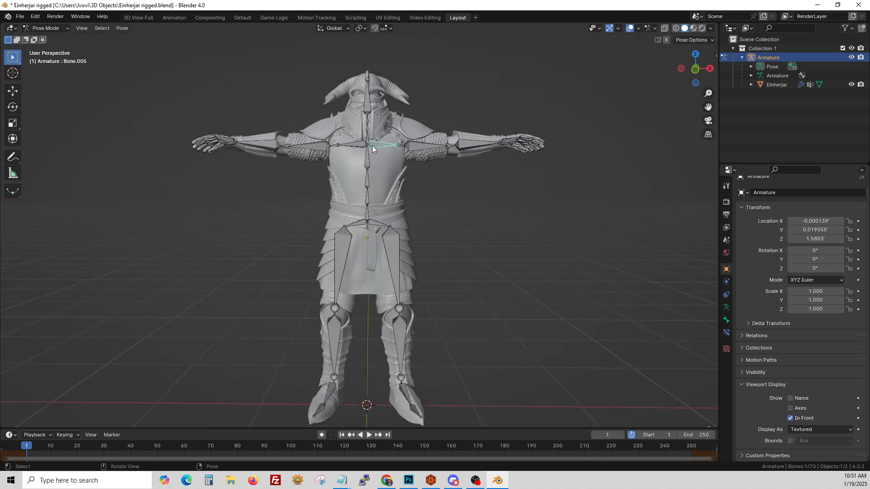
pyautogui.press('a')
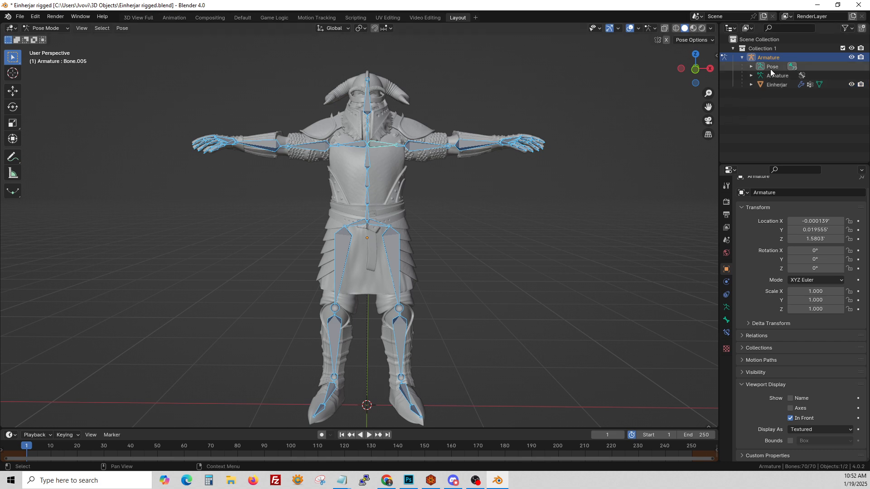
# - Apply the Armature modifier on the Einherjar mesh
pyautogui.click(772, 85)
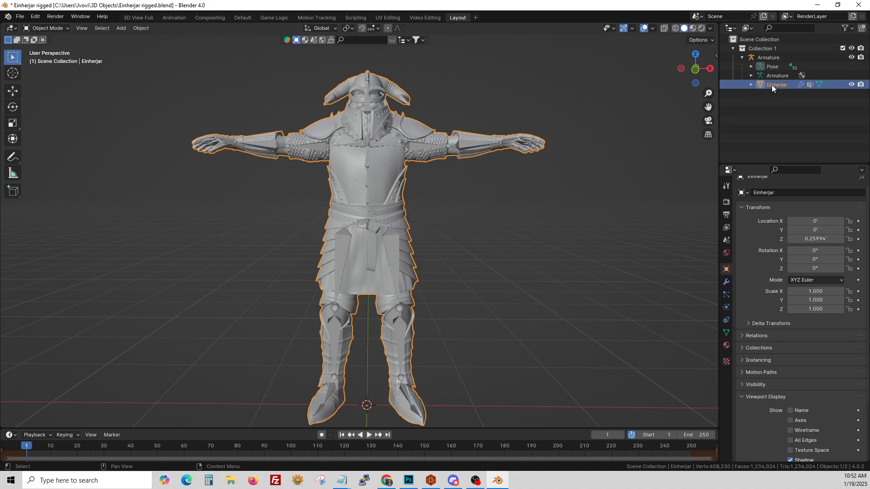
pyautogui.click(725, 283)
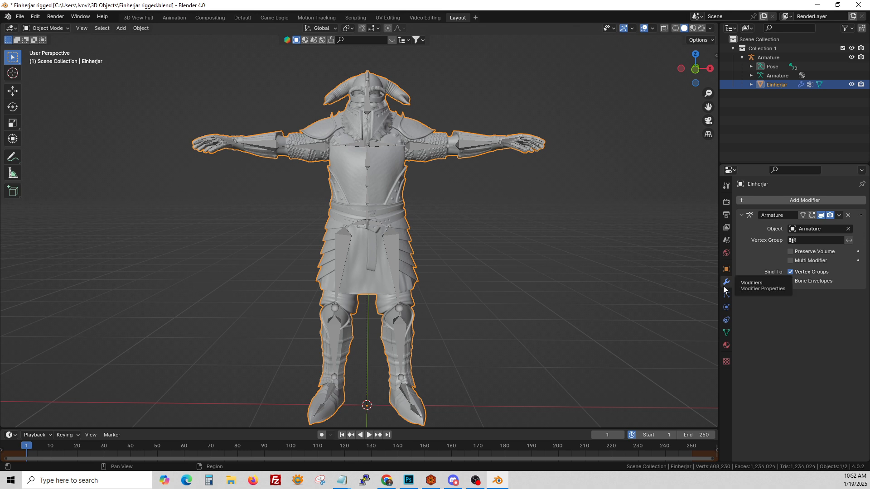
pyautogui.click(839, 216)
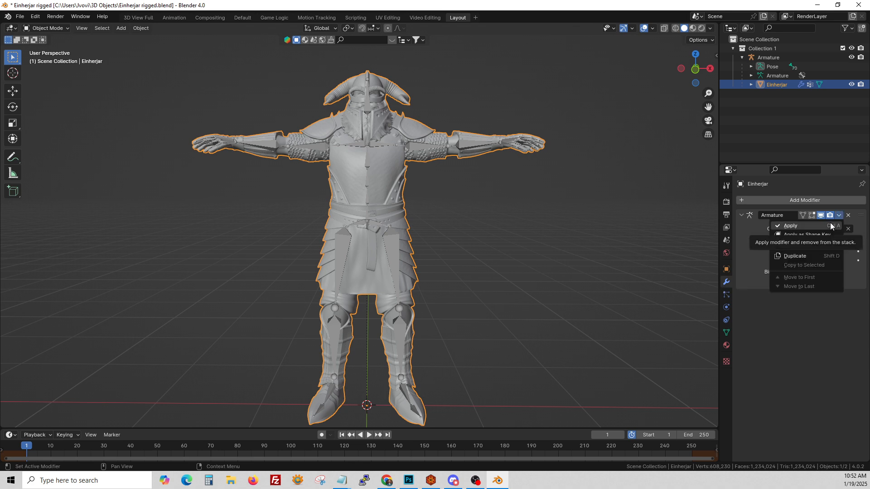
pyautogui.click(791, 225)
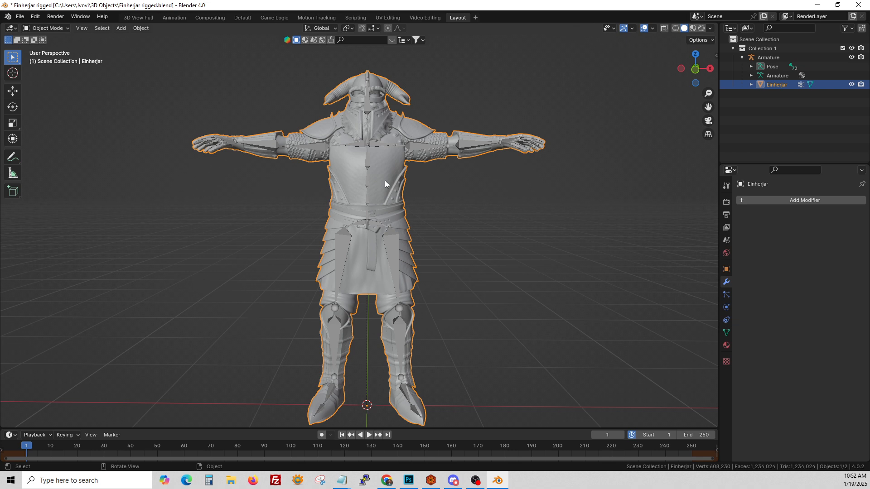
# - Clear the Einherjar mesh's parent while keeping its transformation, and delete the Armature object
pyautogui.rightClick(378, 168)
pyautogui.moveTo(370, 292)
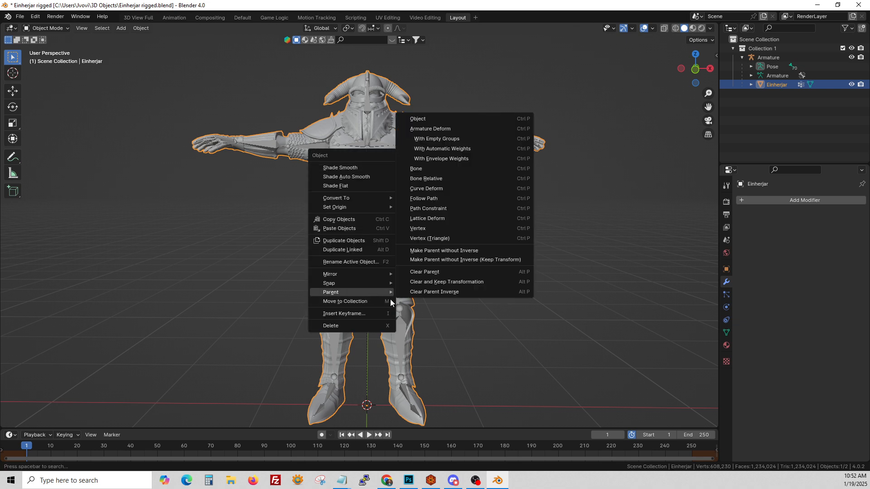
pyautogui.click(448, 290)
pyautogui.click(775, 57)
pyautogui.press('x')
# - Select the remaining Einherjar mesh and apply its object transforms
pyautogui.click(775, 59)
pyautogui.moveTo(404, 173); pyautogui.dragTo(409, 244, button='middle')
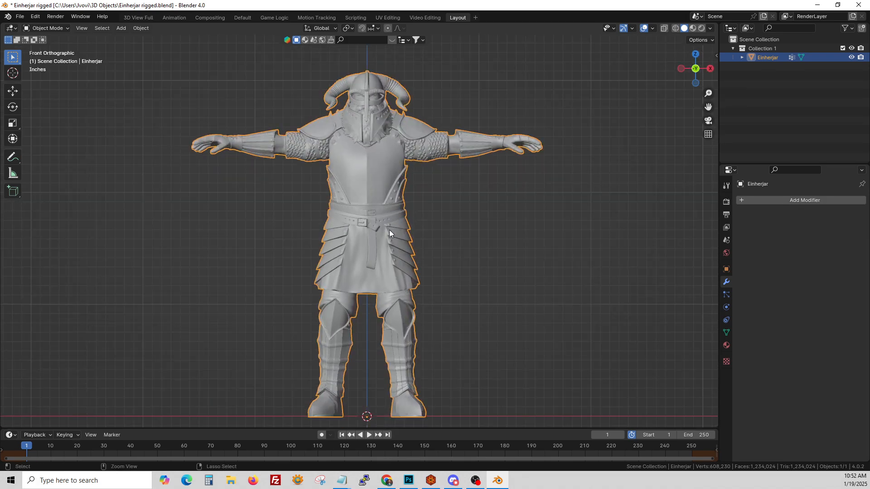
pyautogui.hotkey('ctrl', 'a')
pyautogui.click(393, 254)
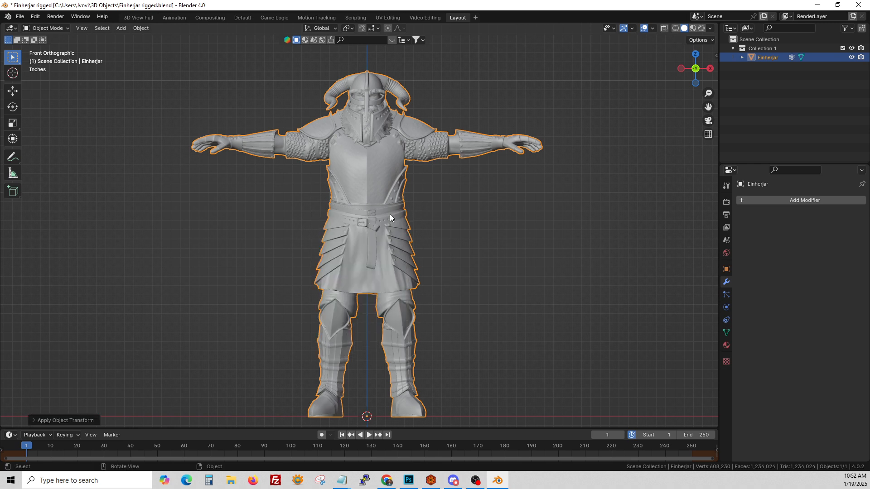
# - Export the model as FBX to the 3D Objects folder, overwriting the existing Einherjar rigged.fbx
pyautogui.click(20, 17)
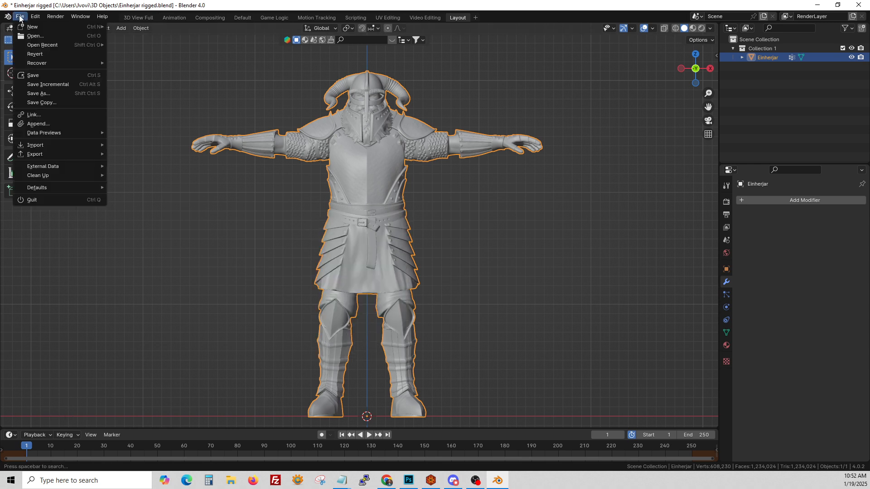
pyautogui.moveTo(45, 154)
pyautogui.click(132, 234)
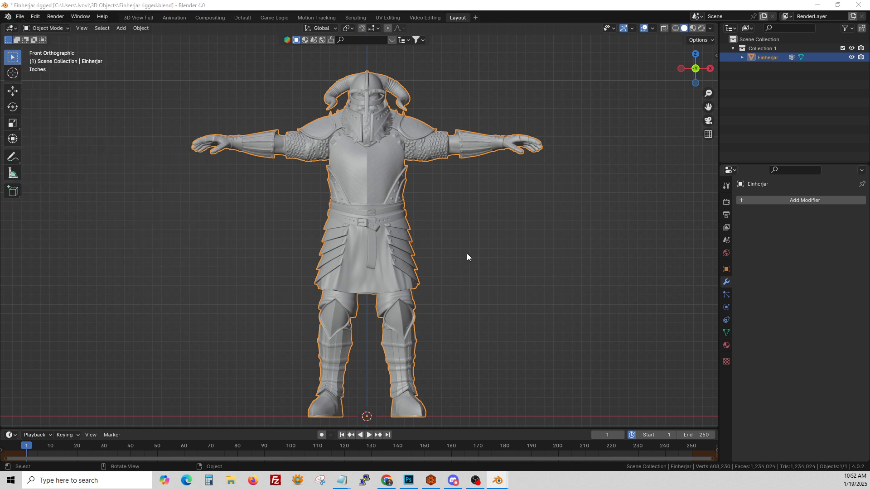
pyautogui.hscroll(2, 276, 306)
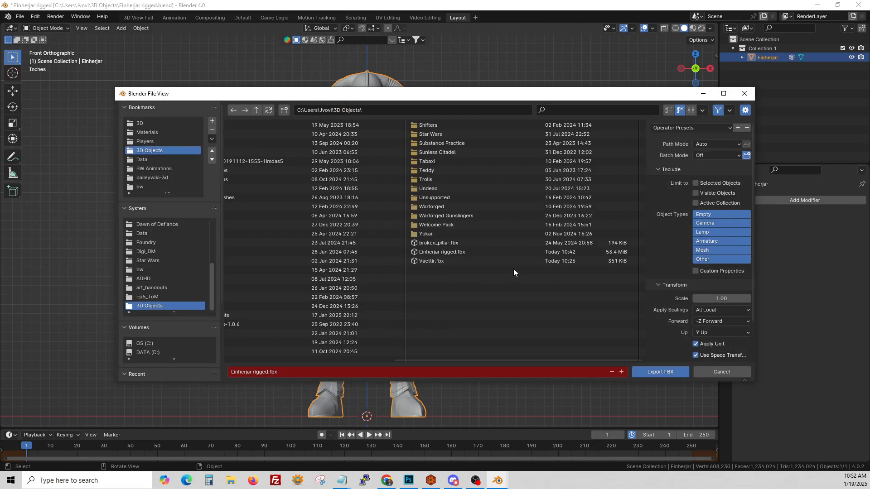
pyautogui.click(663, 371)
# - Switch to Mixamo in Chrome and upload Einherjar rigged.fbx from the 3D Objects folder as a new character
pyautogui.click(388, 481)
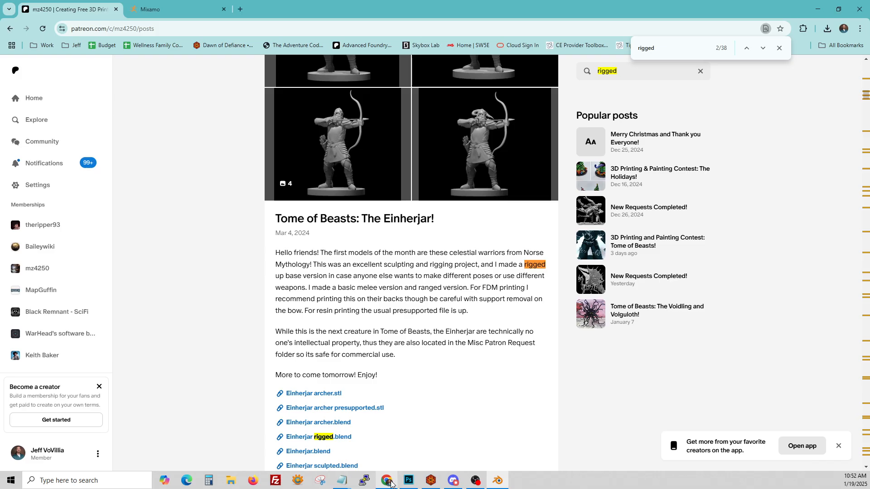
pyautogui.click(180, 10)
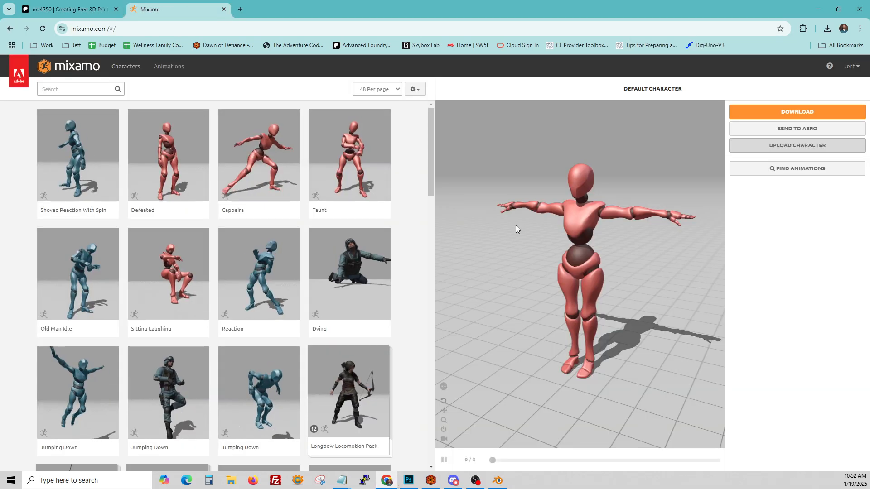
pyautogui.click(744, 147)
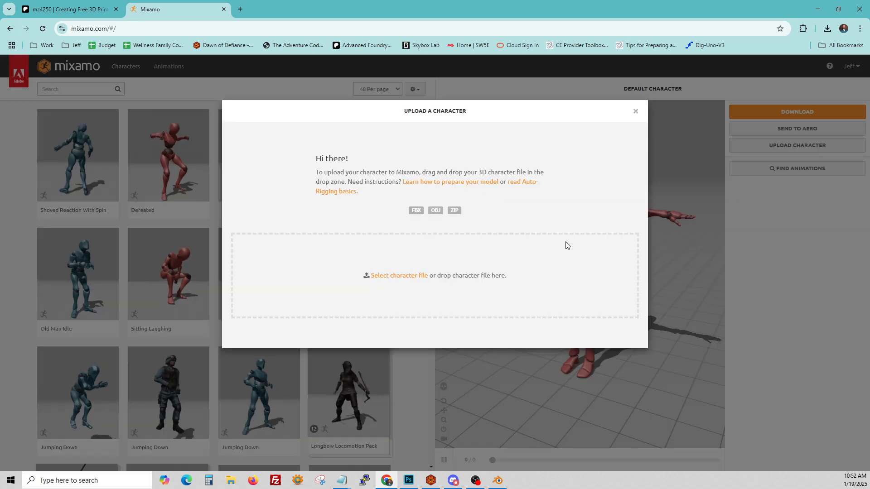
pyautogui.click(406, 277)
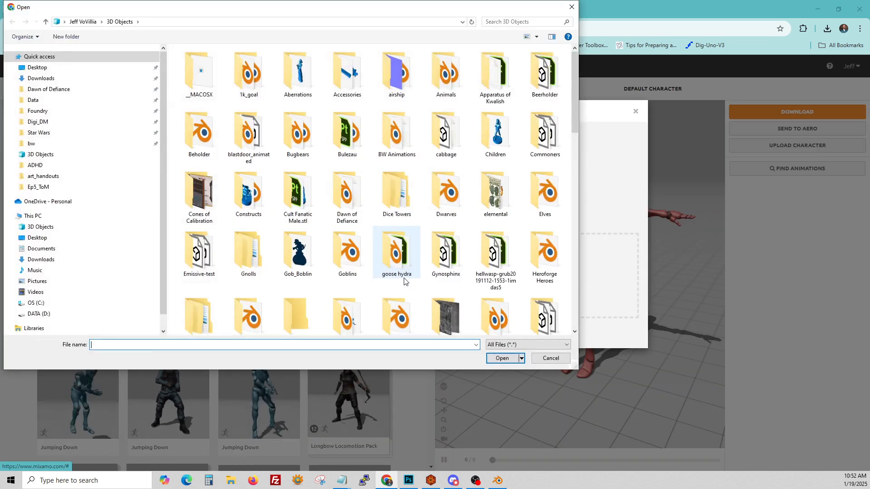
pyautogui.scroll(-10, 408, 281)
pyautogui.scroll(5, 408, 281)
pyautogui.scroll(-3, 408, 278)
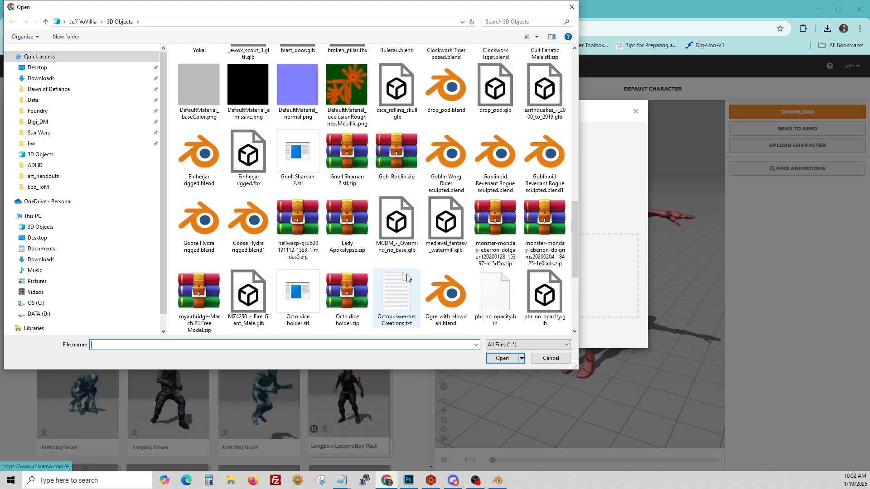
pyautogui.doubleClick(252, 156)
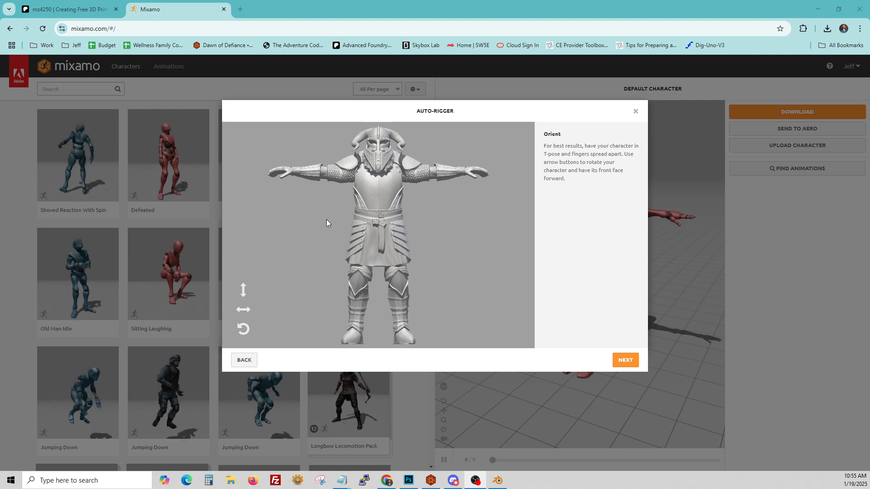
# - Accept the front-facing orientation and place the chin, wrist, elbow, knee and groin markers symmetrically on the Einherjar
pyautogui.click(632, 365)
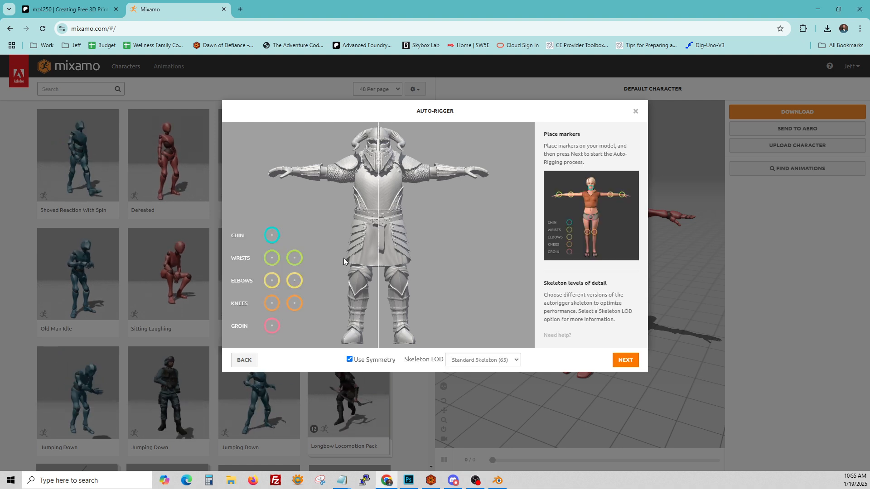
pyautogui.moveTo(271, 234)
pyautogui.mouseDown()
pyautogui.moveTo(363, 151)
pyautogui.moveTo(377, 158)
pyautogui.mouseUp()
pyautogui.moveTo(294, 258)
pyautogui.mouseDown()
pyautogui.moveTo(380, 219)
pyautogui.moveTo(433, 181)
pyautogui.moveTo(466, 173)
pyautogui.mouseUp()
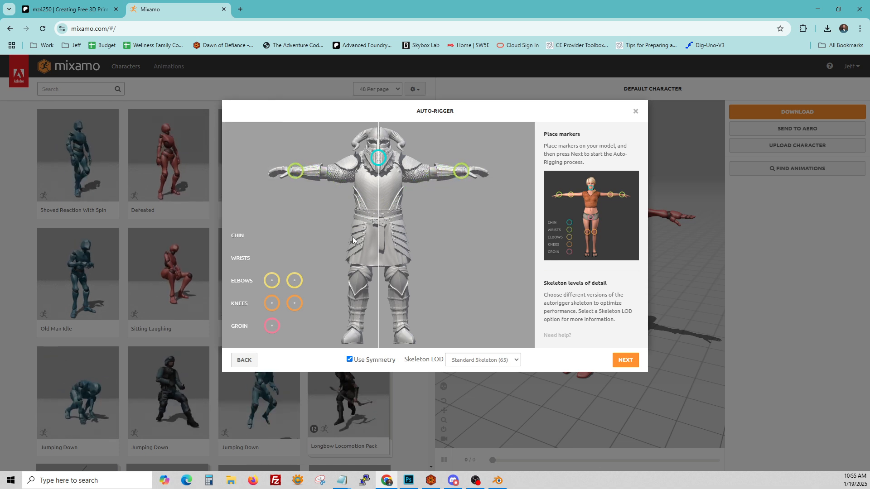
pyautogui.moveTo(294, 280)
pyautogui.mouseDown()
pyautogui.moveTo(344, 226)
pyautogui.moveTo(427, 176)
pyautogui.mouseUp()
pyautogui.moveTo(294, 303); pyautogui.dragTo(399, 277)
pyautogui.moveTo(265, 327)
pyautogui.mouseDown()
pyautogui.moveTo(375, 248)
pyautogui.moveTo(379, 233)
pyautogui.mouseUp()
# - Keep the skeleton level of detail at Standard Skeleton (65) and start the auto-rigging
pyautogui.click(518, 358)
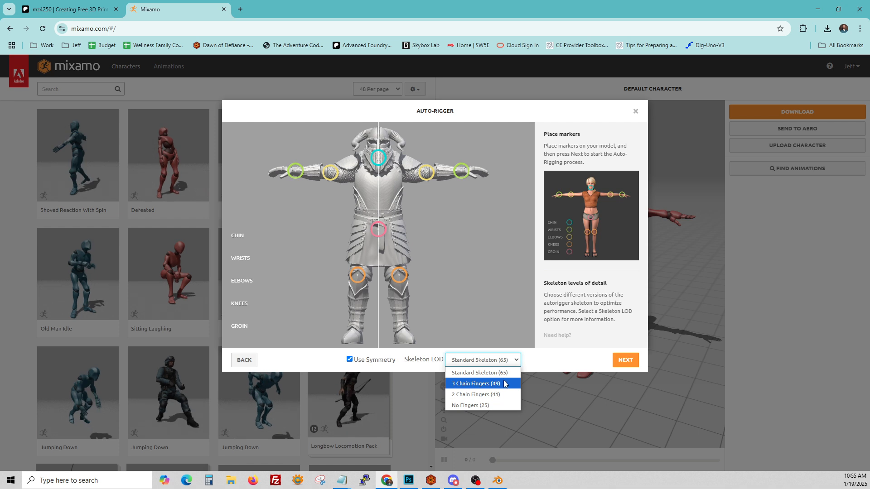
pyautogui.click(513, 362)
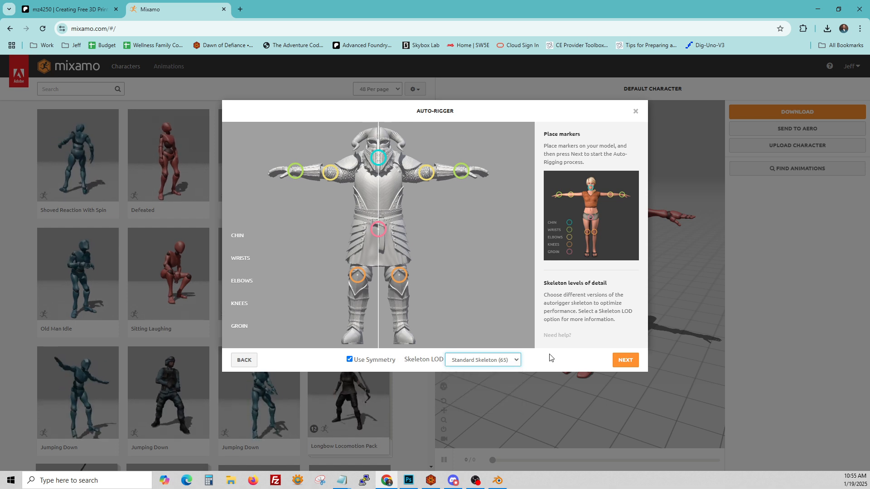
pyautogui.click(633, 362)
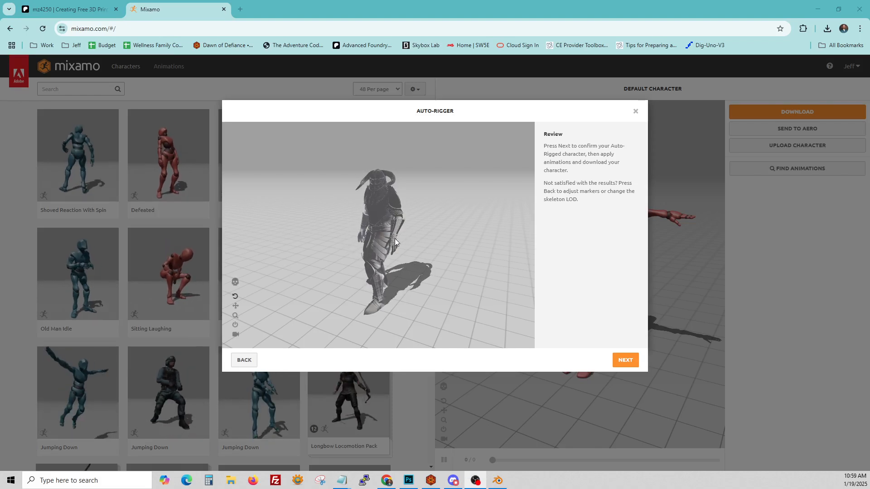
# - Review the auto-rigged Einherjar's test motion, accept the rig and inspect the character in the main preview
pyautogui.moveTo(394, 229); pyautogui.dragTo(379, 244)
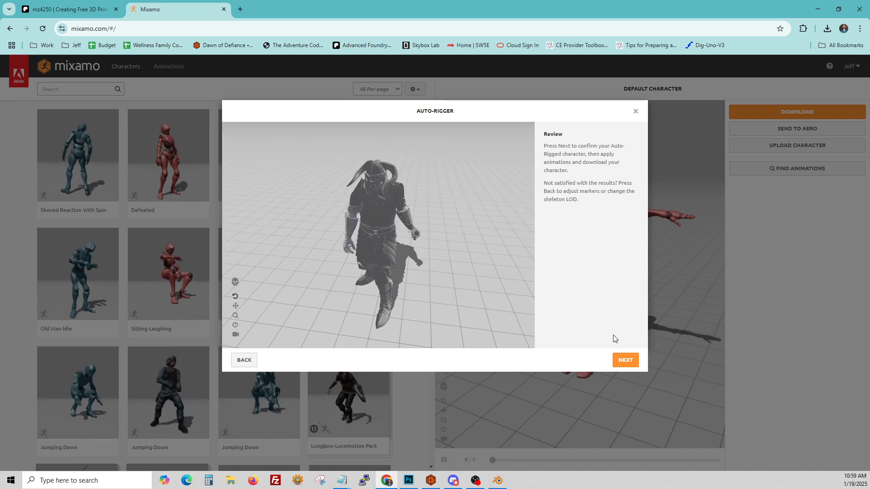
pyautogui.click(625, 360)
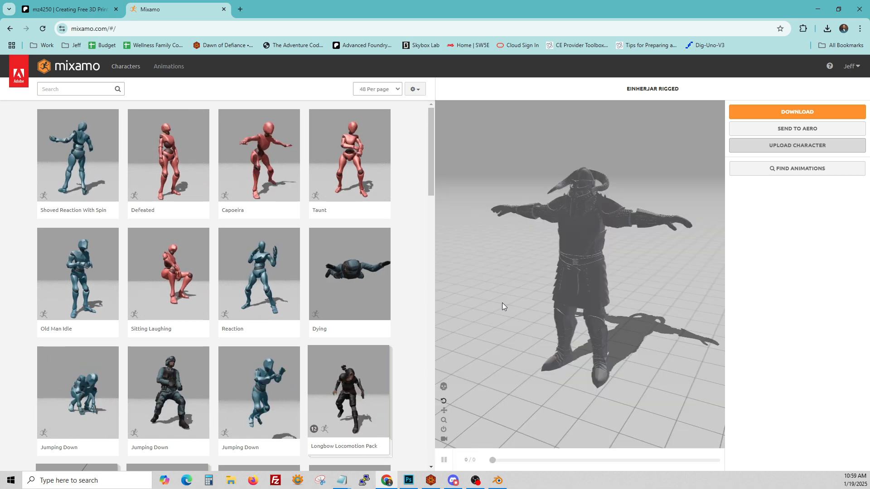
pyautogui.moveTo(593, 263); pyautogui.dragTo(617, 281)
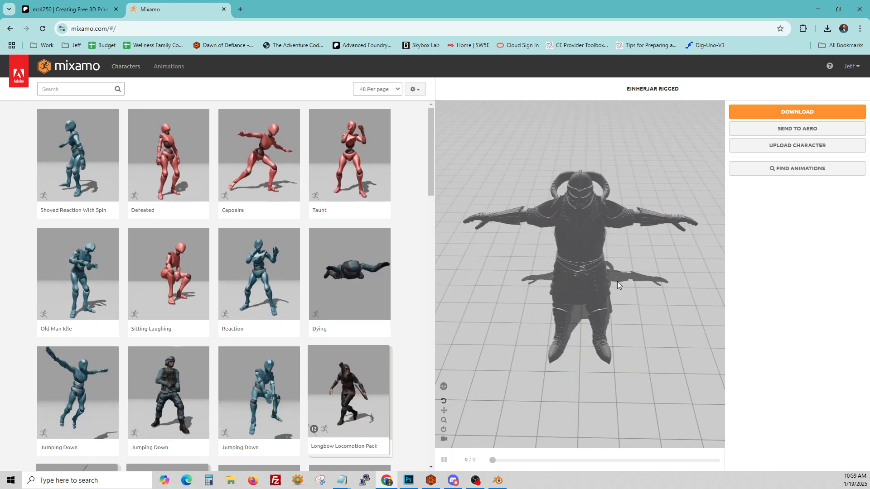
pyautogui.moveTo(616, 281); pyautogui.dragTo(564, 281)
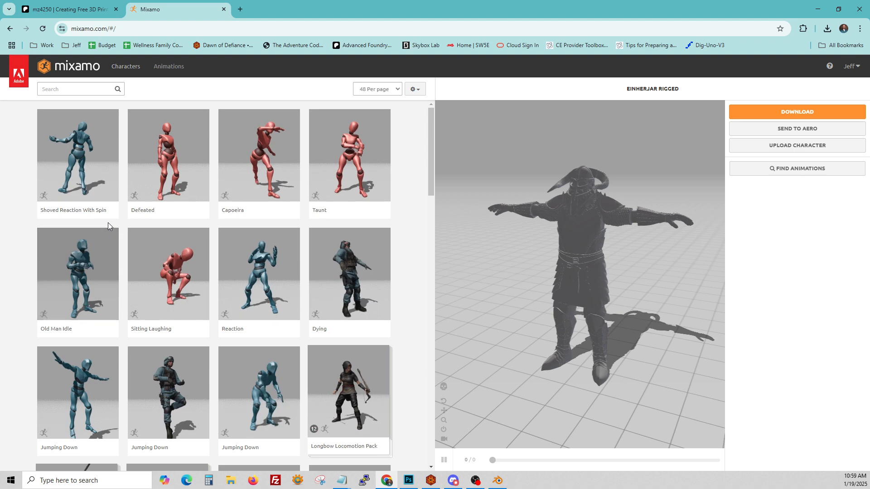
# - Search the animation library for "idle", apply the first plain Idle animation to the Einherjar and inspect its motion
pyautogui.scroll(-9, 110, 222)
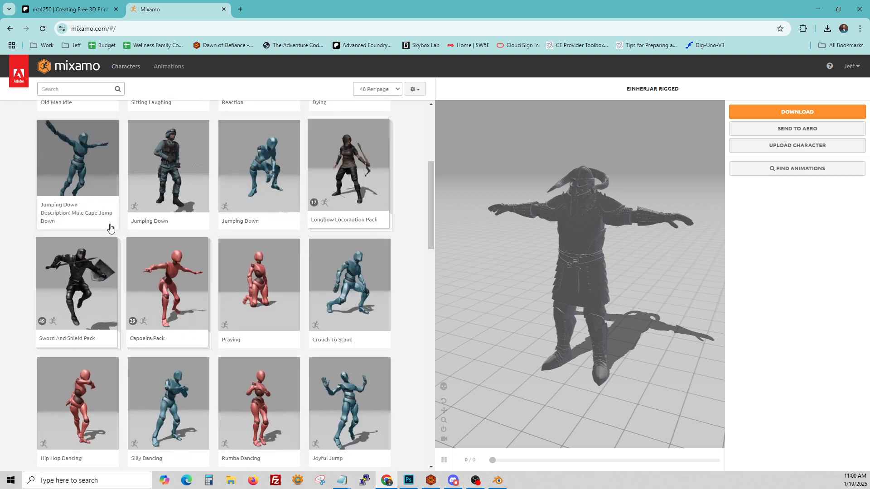
pyautogui.click(66, 89)
pyautogui.write('idle')
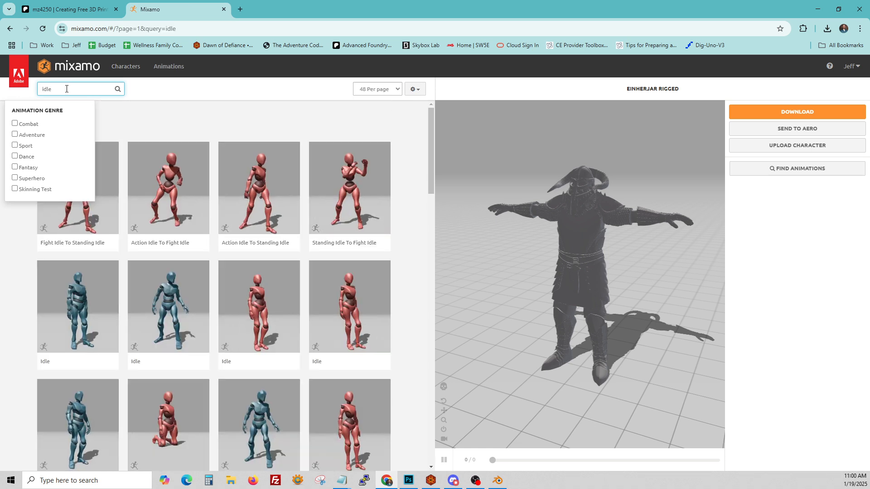
pyautogui.press('Return')
pyautogui.click(78, 306)
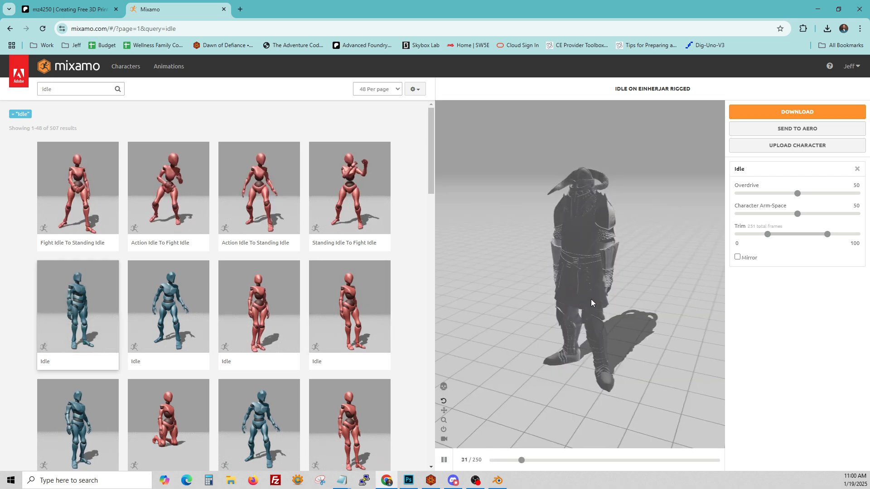
pyautogui.moveTo(622, 298); pyautogui.dragTo(594, 297)
pyautogui.scroll(2, 598, 300)
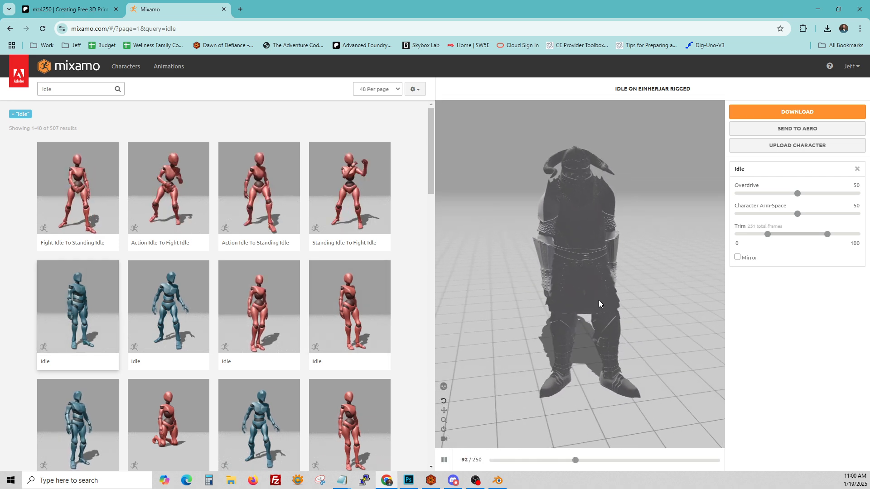
# - Set the Idle animation's Character Arm-Space to 78 and check how the arms clear the body
pyautogui.moveTo(797, 213); pyautogui.dragTo(853, 215)
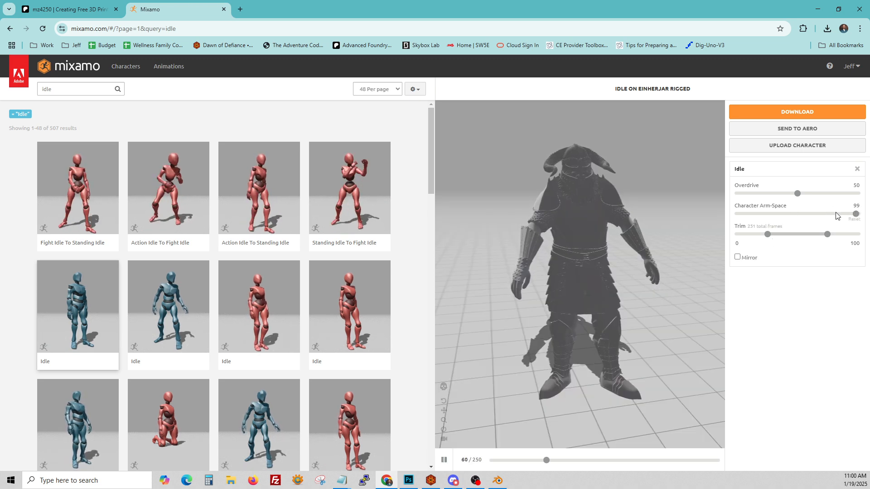
pyautogui.moveTo(849, 214); pyautogui.dragTo(830, 214)
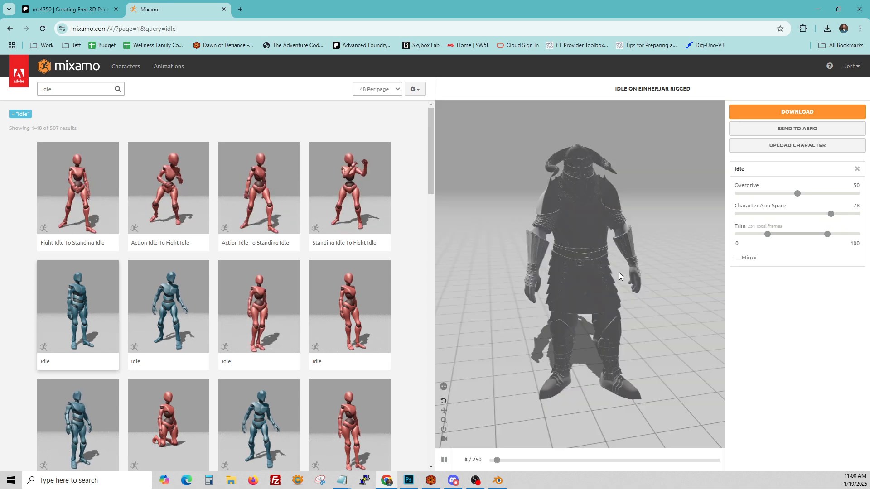
pyautogui.moveTo(618, 273); pyautogui.dragTo(589, 278)
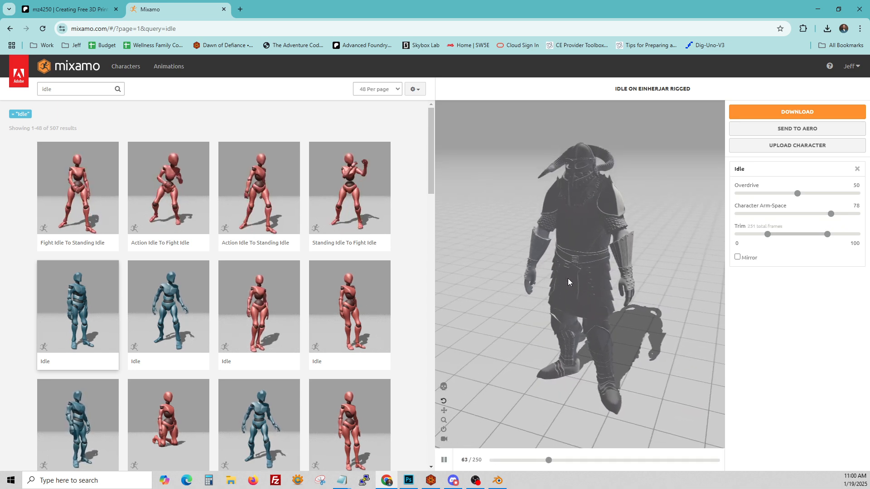
# - Preview several other idle animations on the Einherjar, including Breathing Idle and the wide-stance Idle variants
pyautogui.click(160, 301)
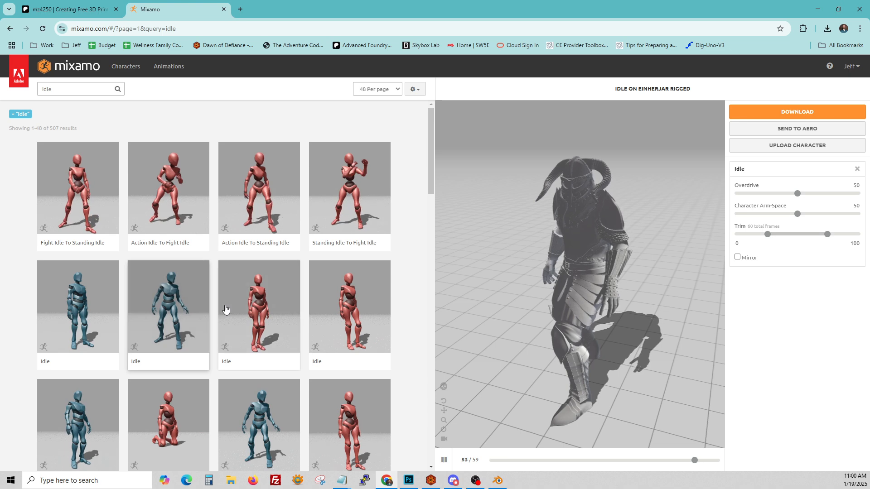
pyautogui.click(249, 299)
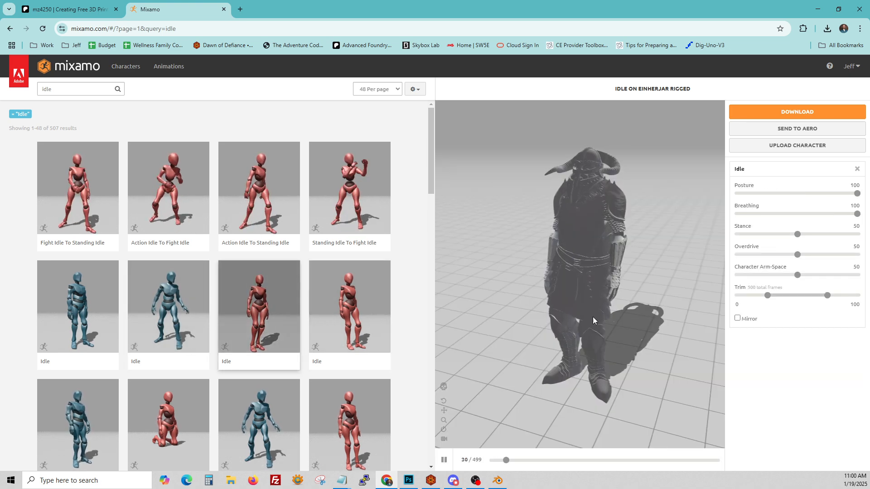
pyautogui.scroll(-2, 203, 344)
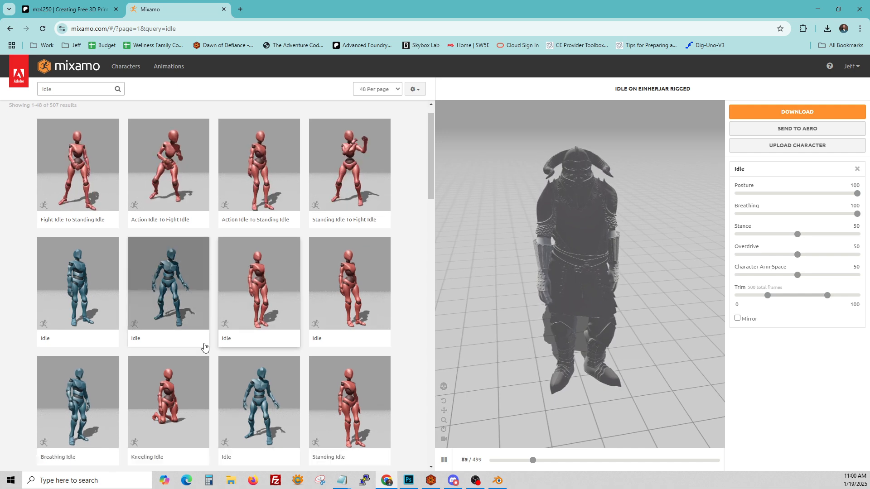
pyautogui.click(92, 333)
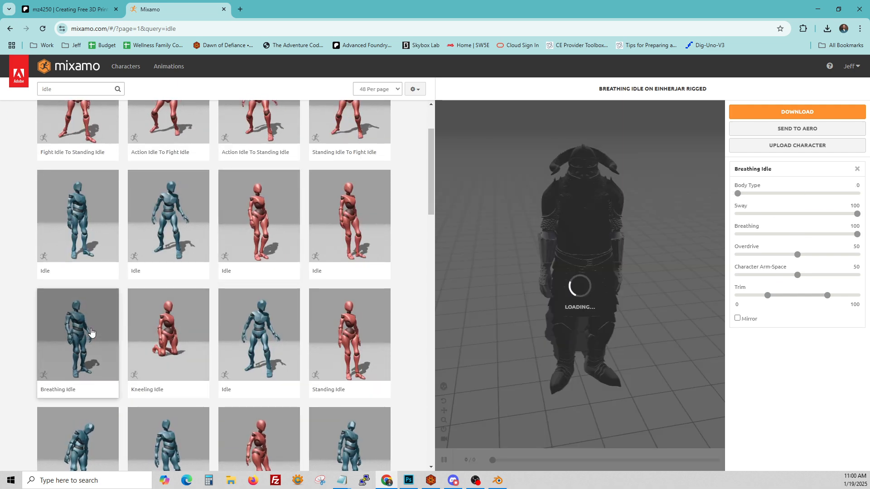
pyautogui.click(268, 325)
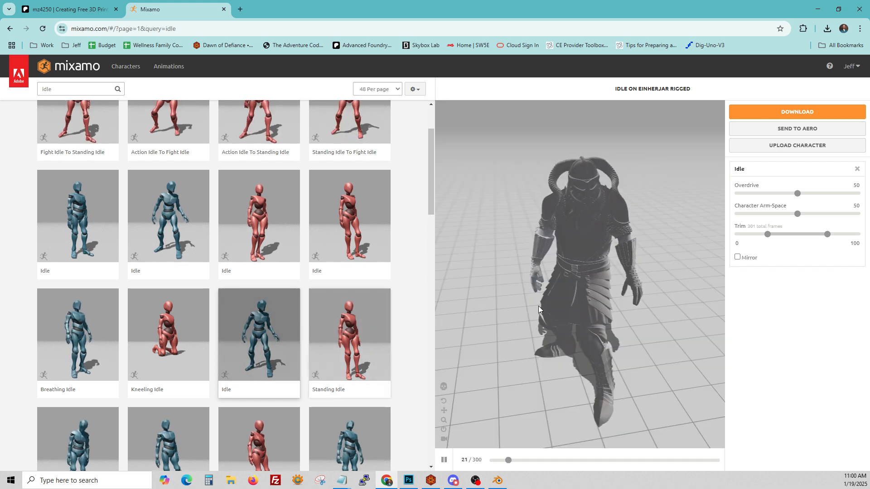
pyautogui.moveTo(538, 305)
pyautogui.mouseDown()
pyautogui.moveTo(580, 301)
pyautogui.moveTo(537, 290)
pyautogui.mouseUp()
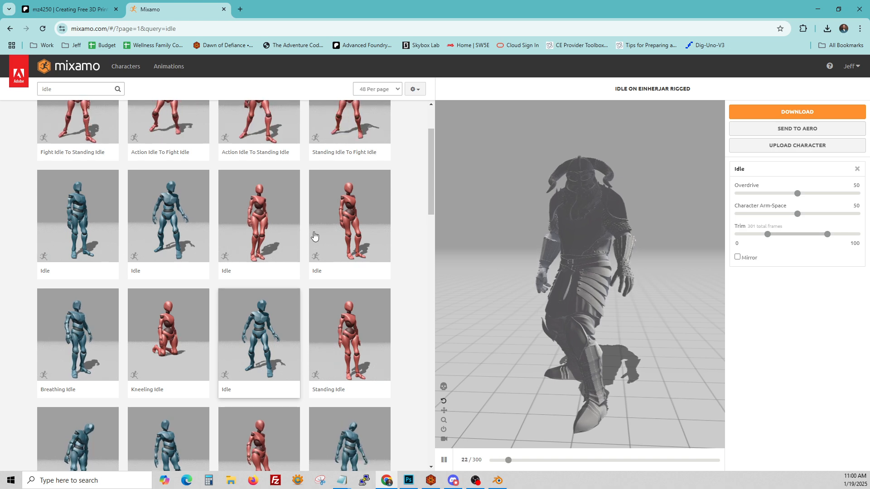
# - Search the animation library for "t pose" and apply T-Pose to the Einherjar
pyautogui.click(81, 88)
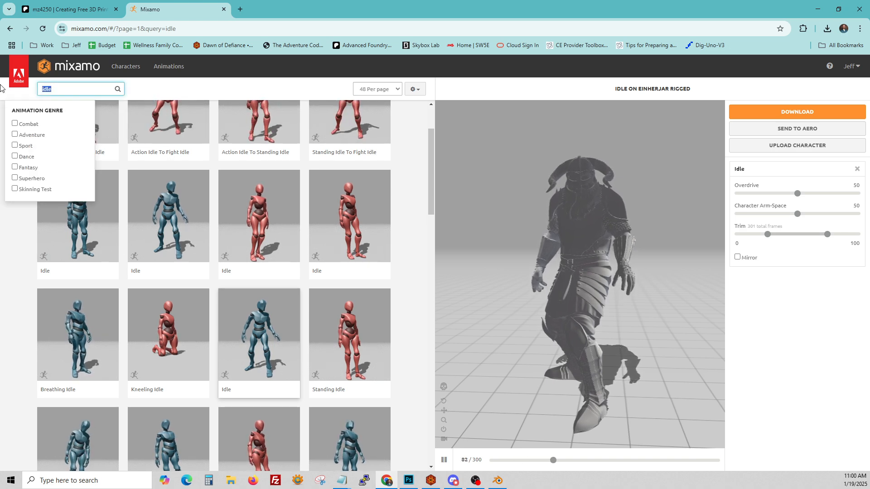
pyautogui.write('t pose')
pyautogui.press('Return')
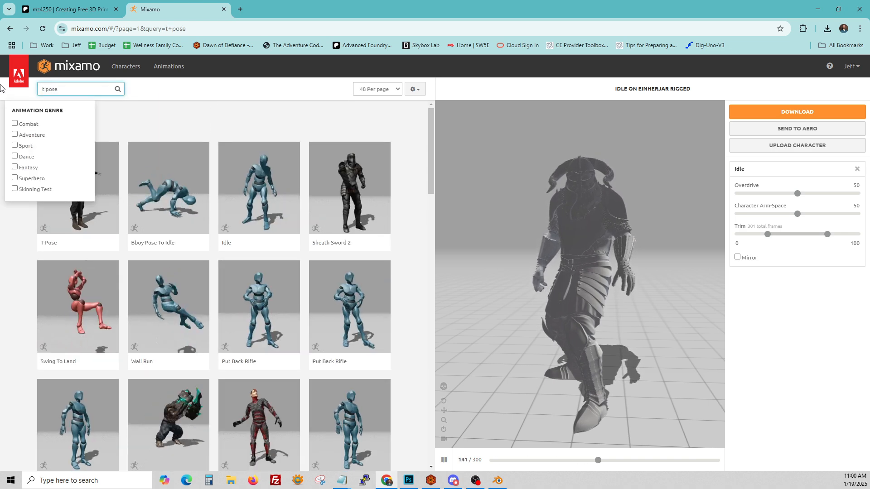
pyautogui.click(95, 217)
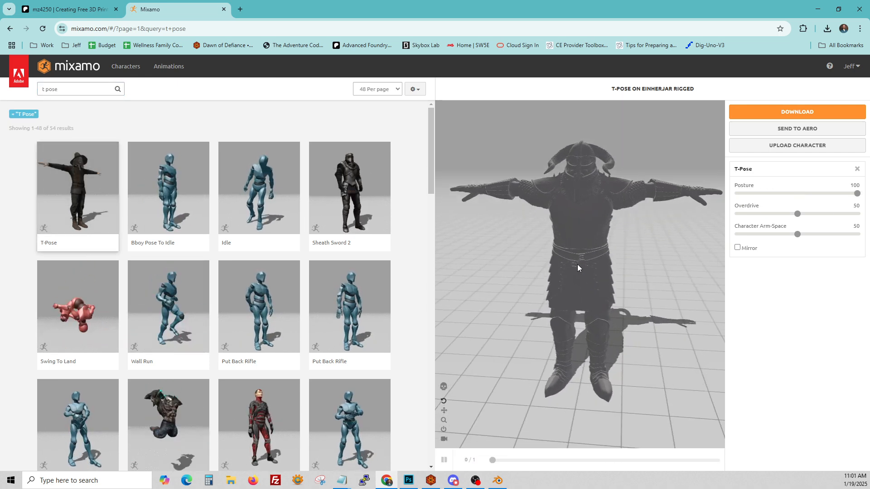
# - Download the T-Pose as FBX Binary with skin, saving T-Pose.fbx in a new Mixamo_Tutorial_3dCanvas folder inside 3D Objects
pyautogui.click(765, 113)
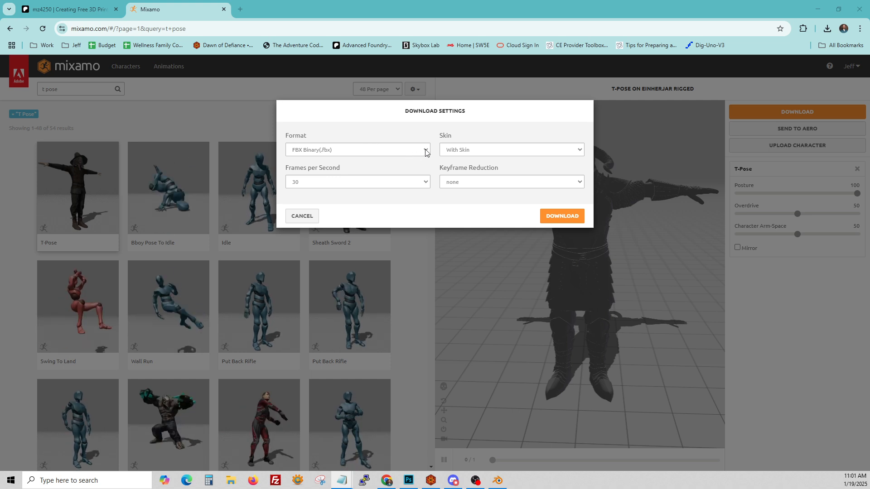
pyautogui.click(551, 215)
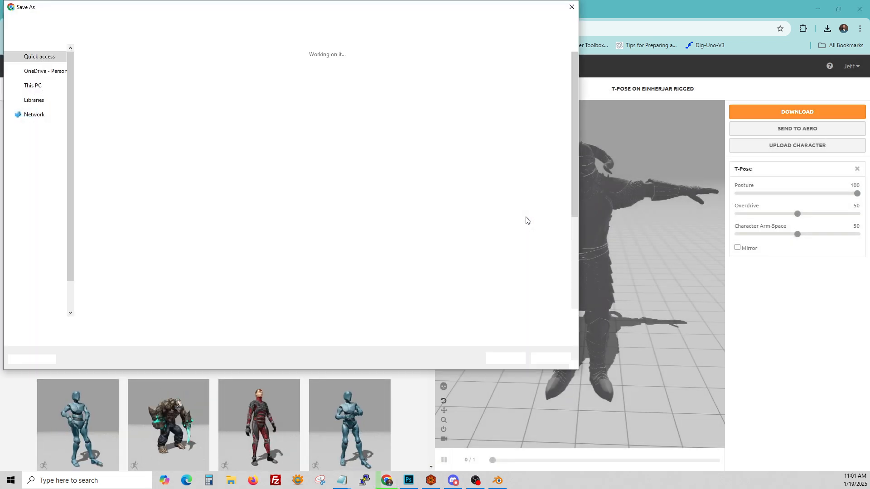
pyautogui.click(66, 36)
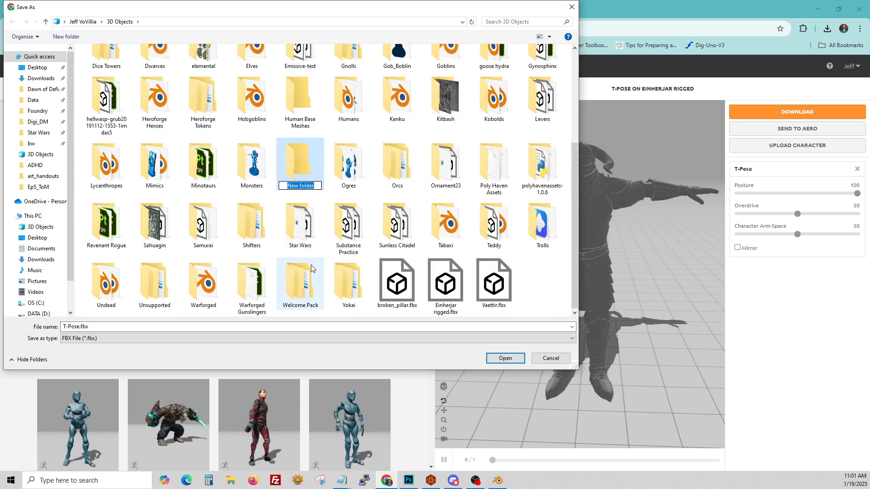
pyautogui.write('A')
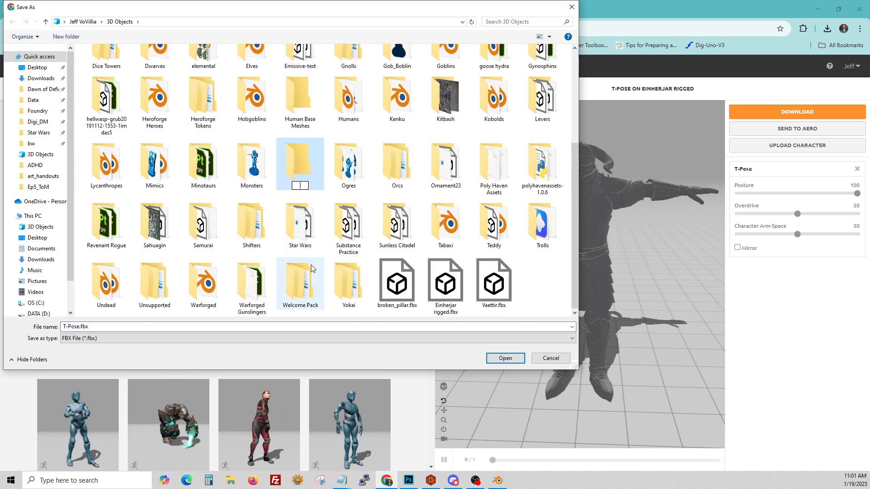
pyautogui.write('ixamo_Tutorial_3dCanvas')
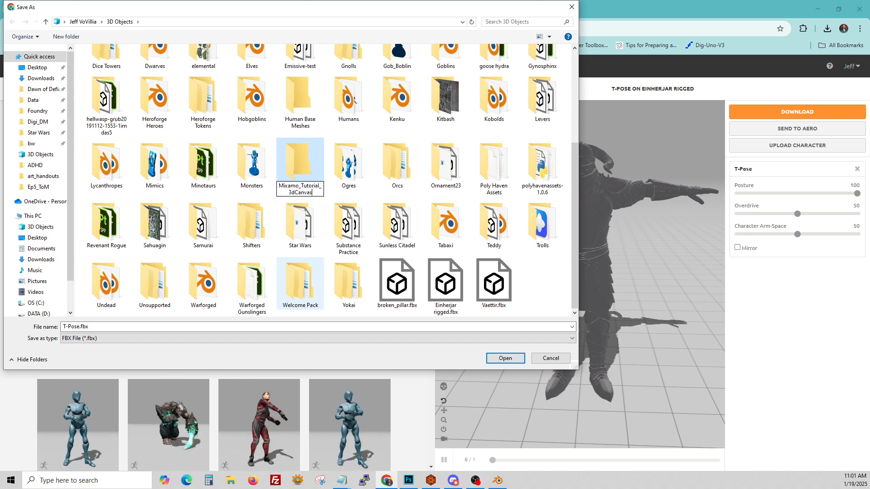
pyautogui.press('Return')
pyautogui.doubleClick(246, 166)
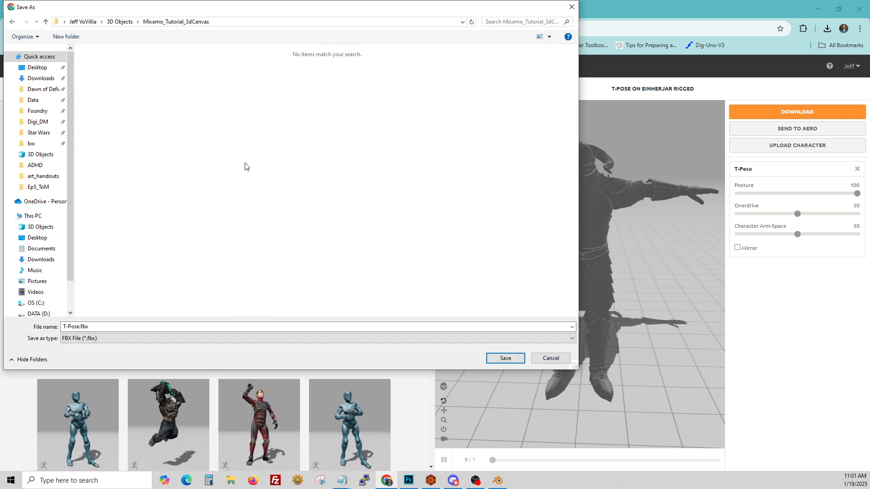
pyautogui.click(505, 358)
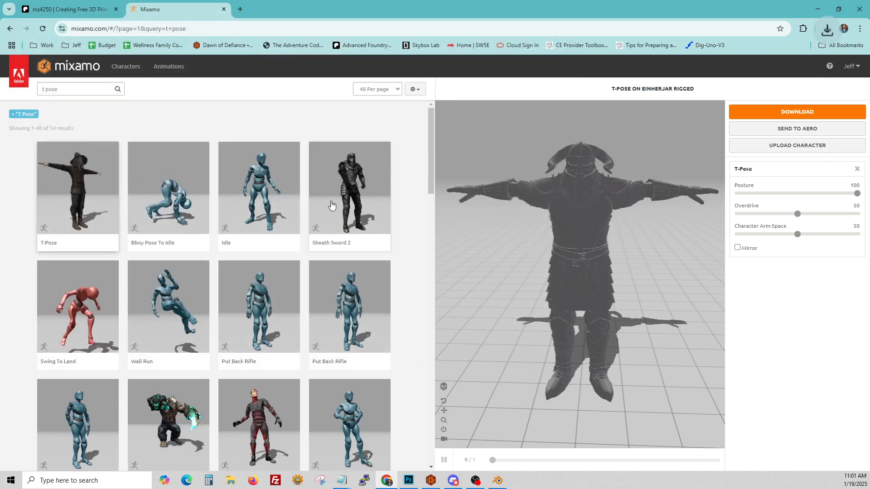
# - Search for "idle" again and apply the wide-stance Idle beside Standing Idle to the Einherjar
pyautogui.click(71, 92)
pyautogui.hotkey('ctrl', 'a')
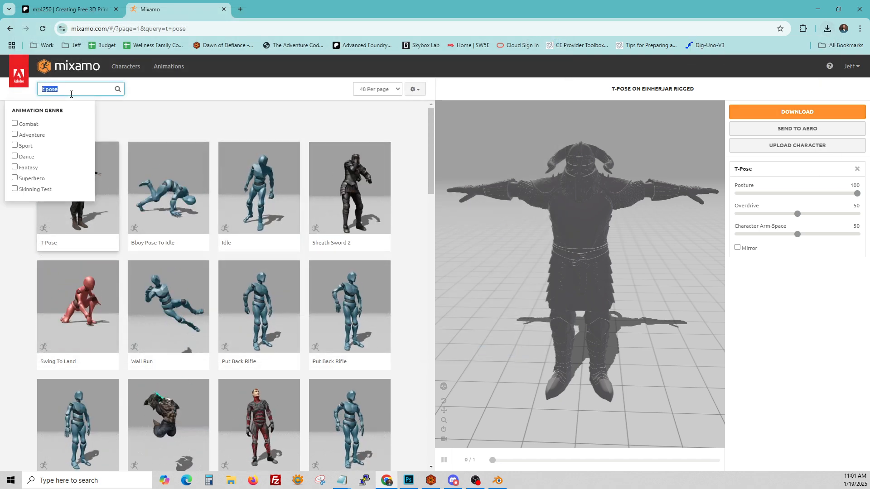
pyautogui.press('BackSpace')
pyautogui.write('idle')
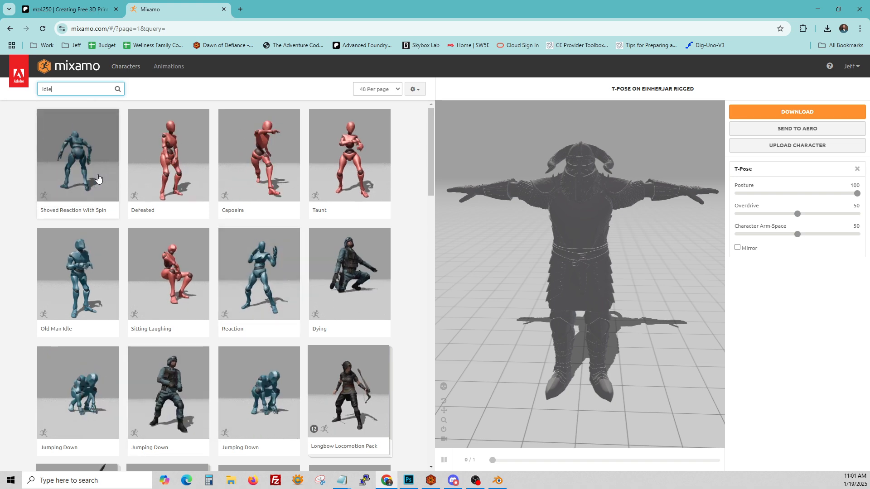
pyautogui.press('Return')
pyautogui.scroll(-2, 249, 313)
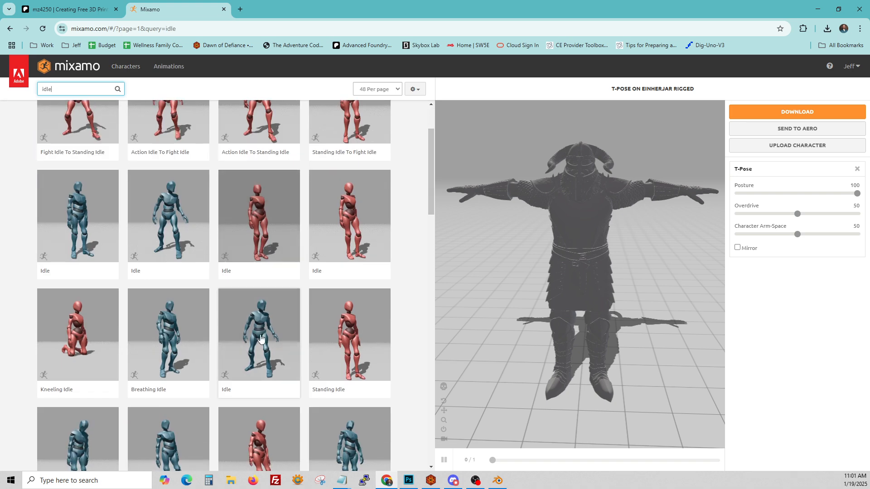
pyautogui.click(252, 340)
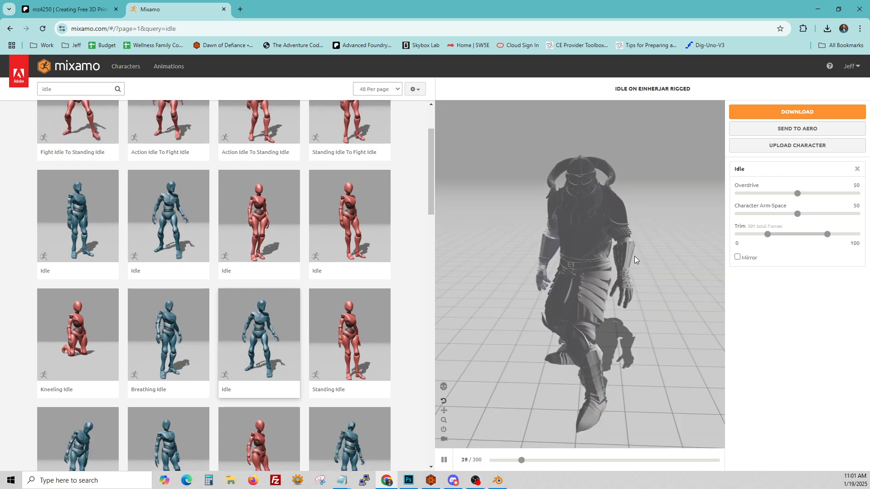
# - Download the Idle animation as FBX Binary without skin, saving Idle.fbx in the Mixamo_Tutorial_3dCanvas folder
pyautogui.click(780, 113)
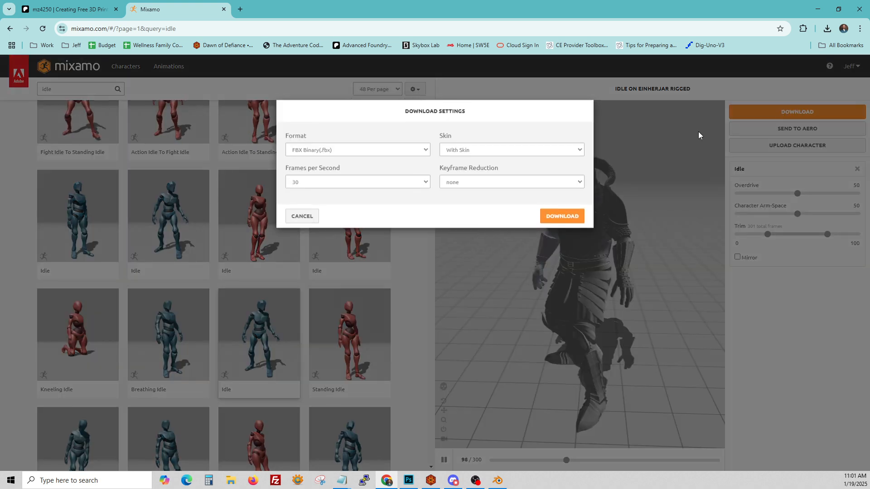
pyautogui.click(521, 151)
pyautogui.click(499, 162)
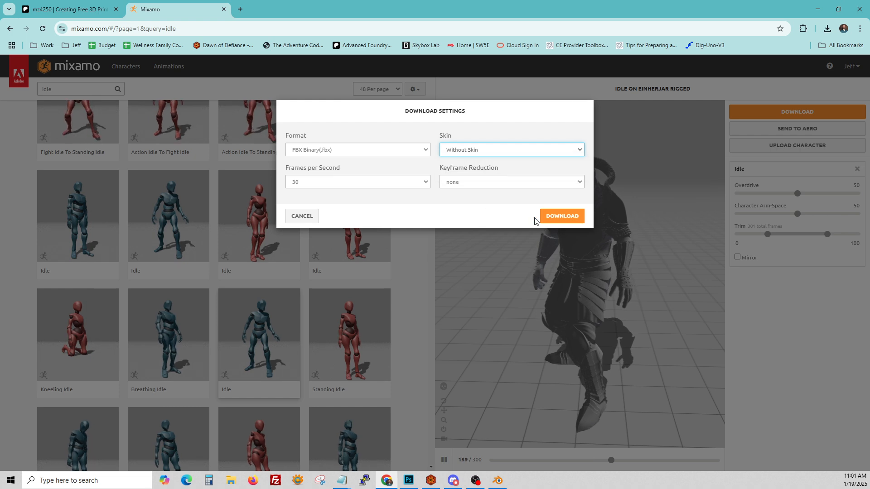
pyautogui.click(560, 216)
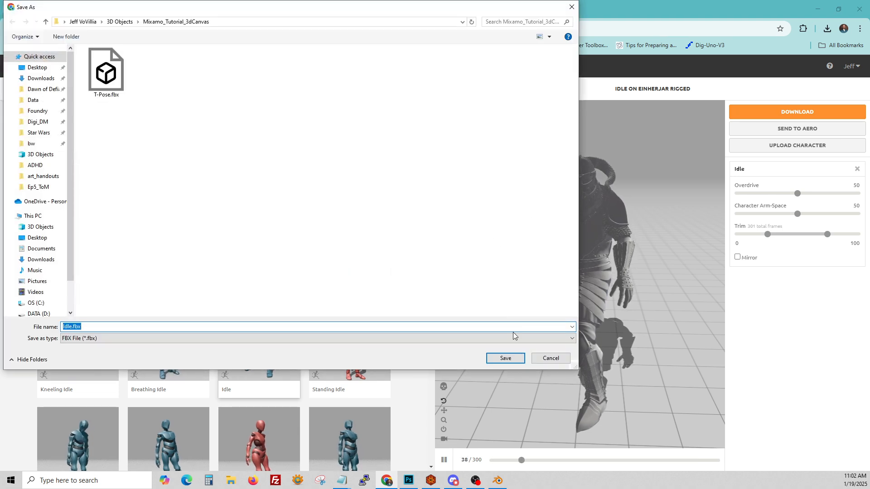
pyautogui.click(505, 358)
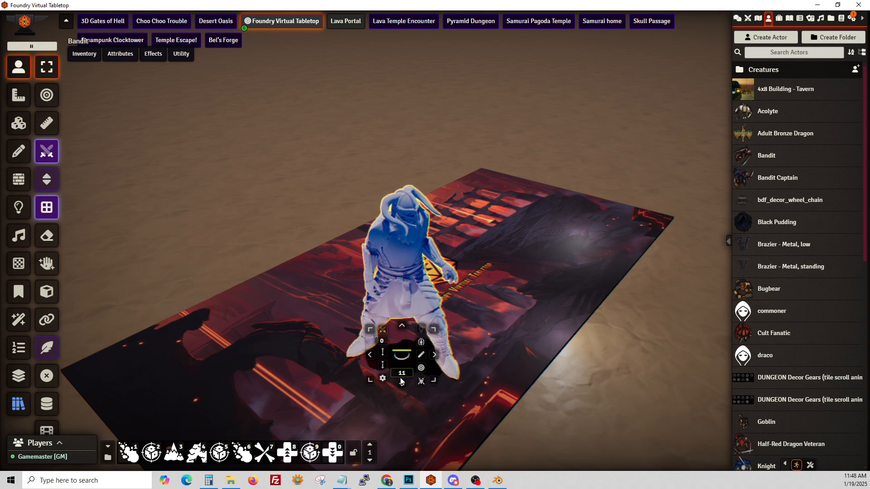
# - Reduce the scale of the Einherjar model on the Bandit token in Foundry Virtual Tabletop and view it up close
pyautogui.click(383, 378)
pyautogui.moveTo(447, 267); pyautogui.dragTo(439, 267)
pyautogui.write('01')
pyautogui.click(454, 284)
pyautogui.scroll(6, 396, 377)
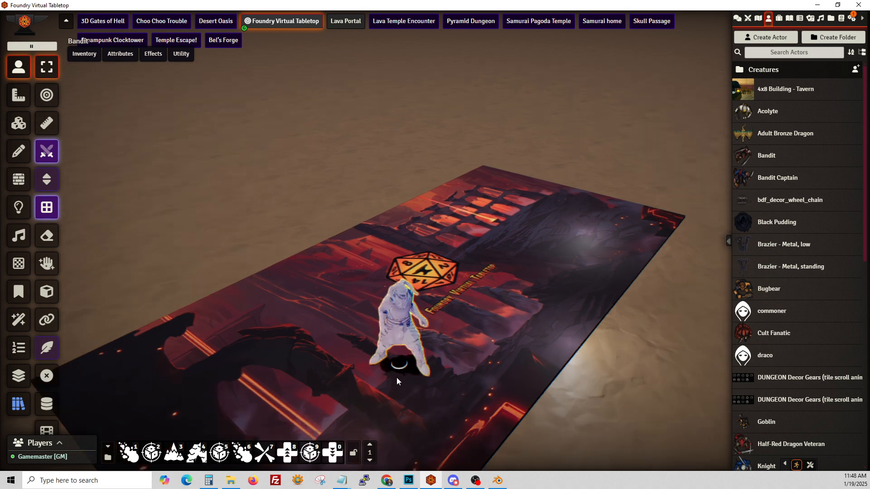
pyautogui.moveTo(426, 408); pyautogui.dragTo(434, 273, button='right')
pyautogui.scroll(6, 483, 320)
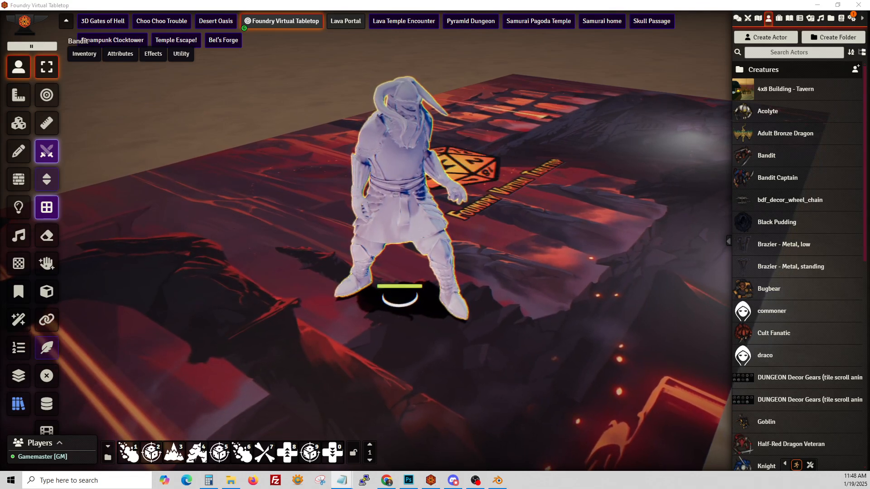
# - Switch to Blender, start a new General file without saving the current one, and delete all the default objects
pyautogui.click(506, 479)
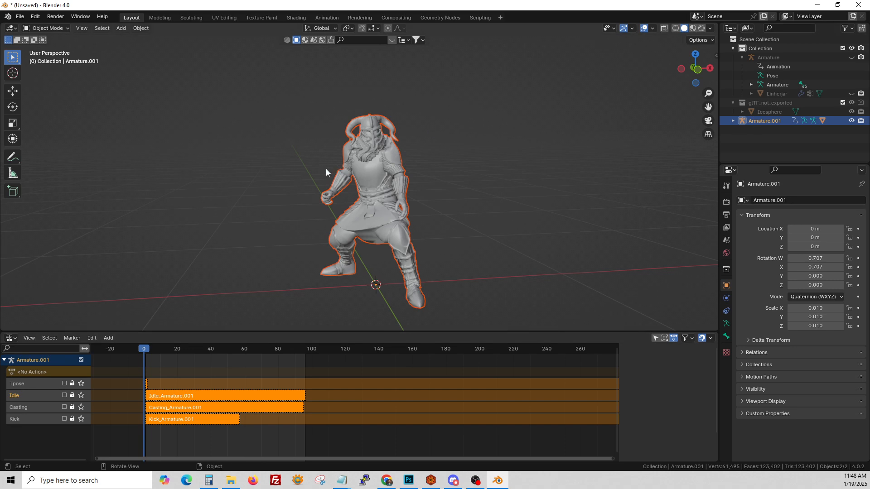
pyautogui.click(20, 16)
pyautogui.moveTo(68, 27)
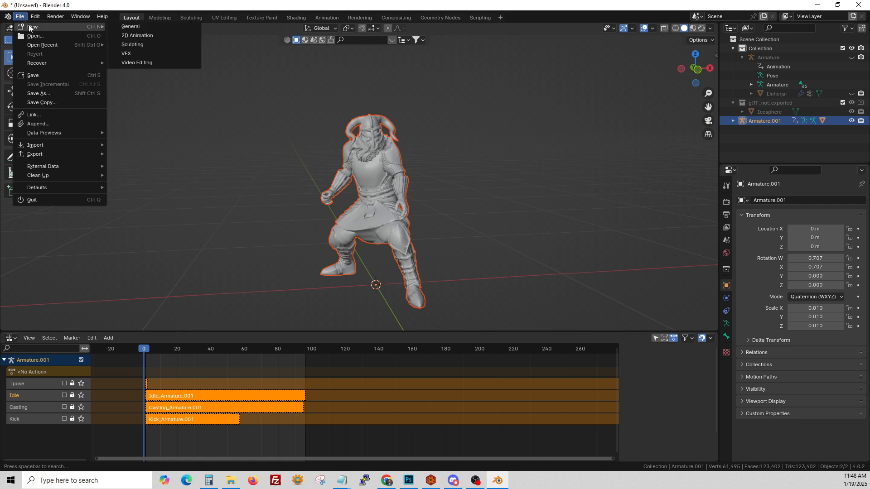
pyautogui.click(135, 27)
pyautogui.click(442, 257)
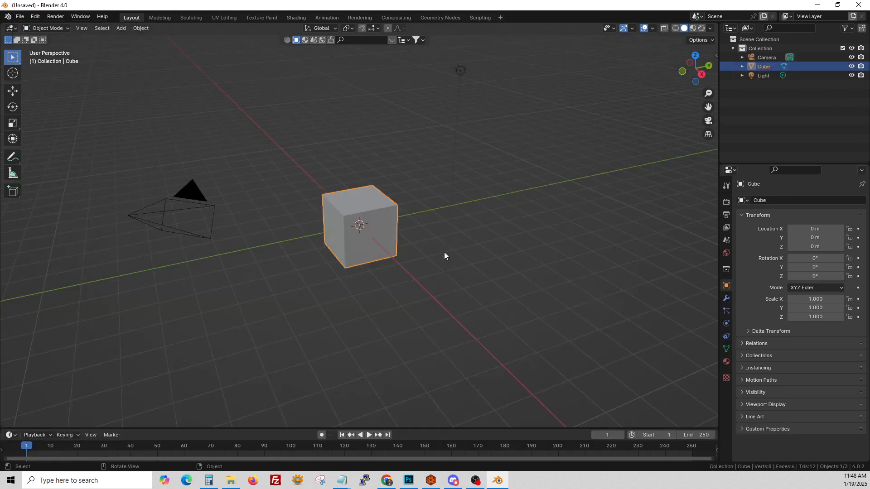
pyautogui.press('a')
pyautogui.press('Delete')
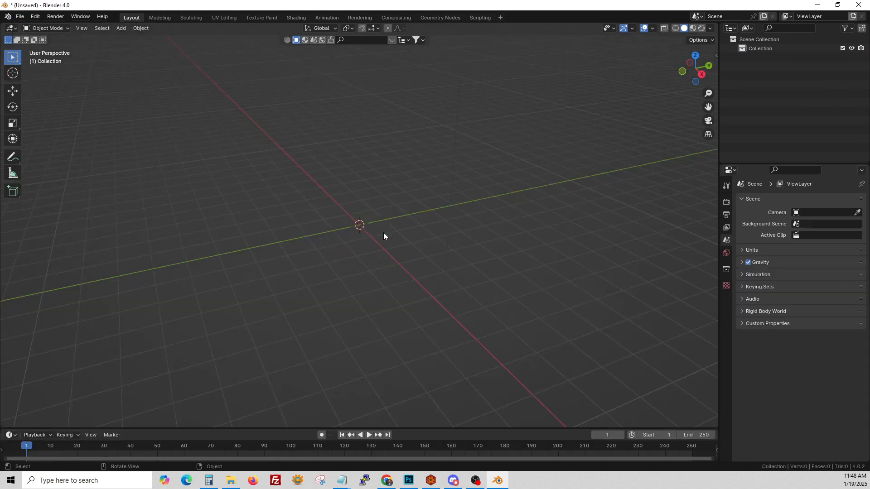
# - Import T-Pose.fbx from the Mixamo_Tutorial_3dCanvas folder inside 3D Objects
pyautogui.click(21, 17)
pyautogui.moveTo(61, 146)
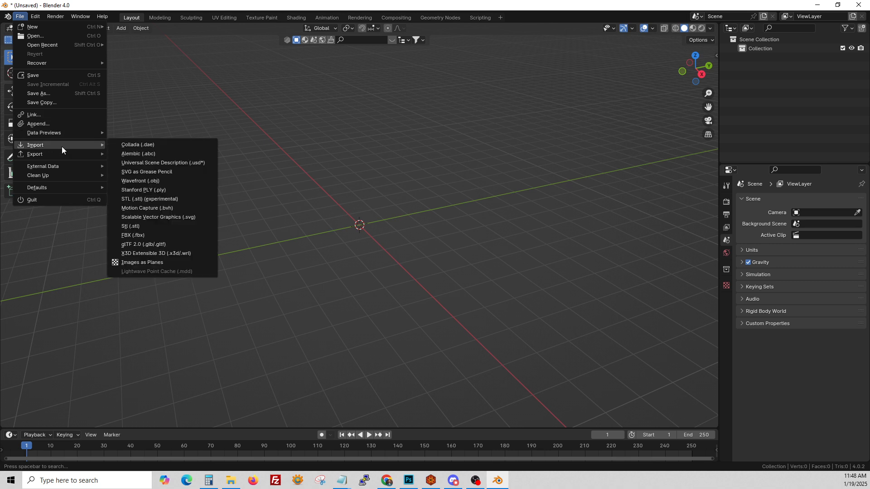
pyautogui.click(170, 236)
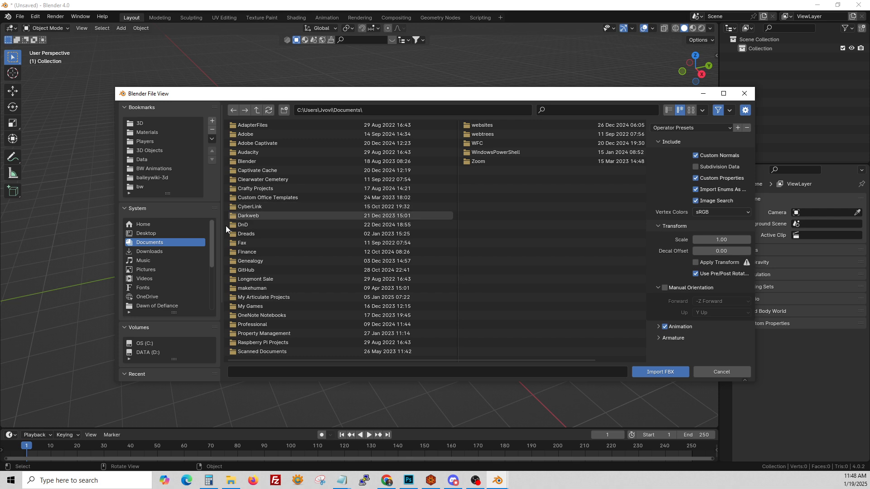
pyautogui.click(152, 150)
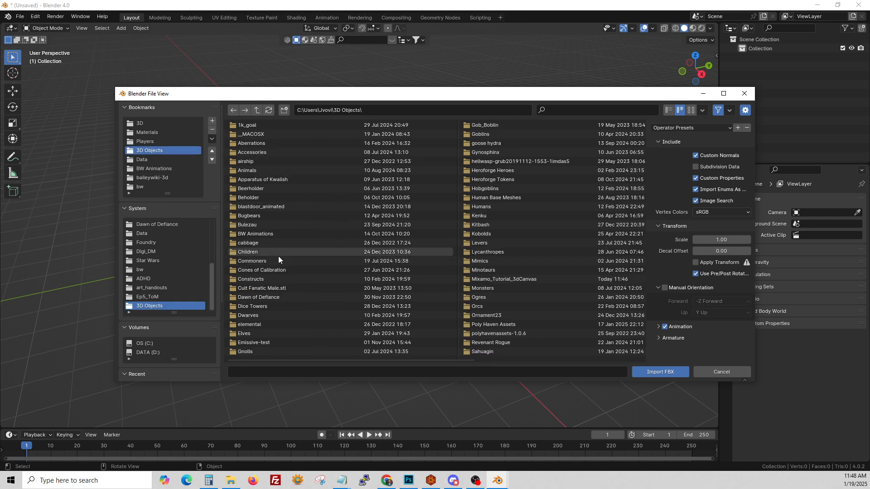
pyautogui.click(494, 281)
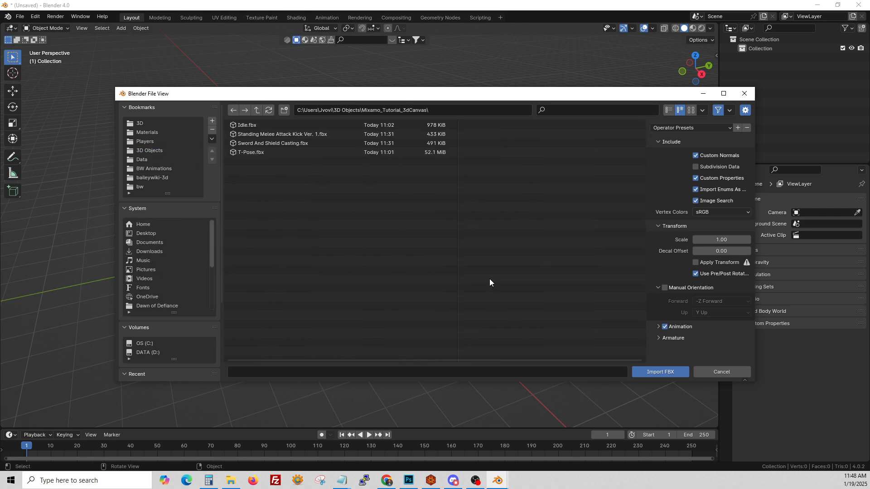
pyautogui.doubleClick(268, 148)
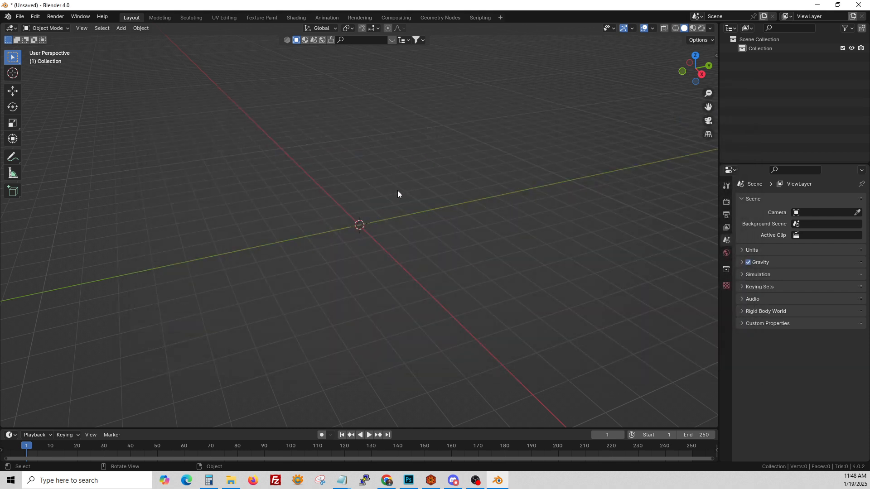
pyautogui.hotkey('alt', 'Tab')
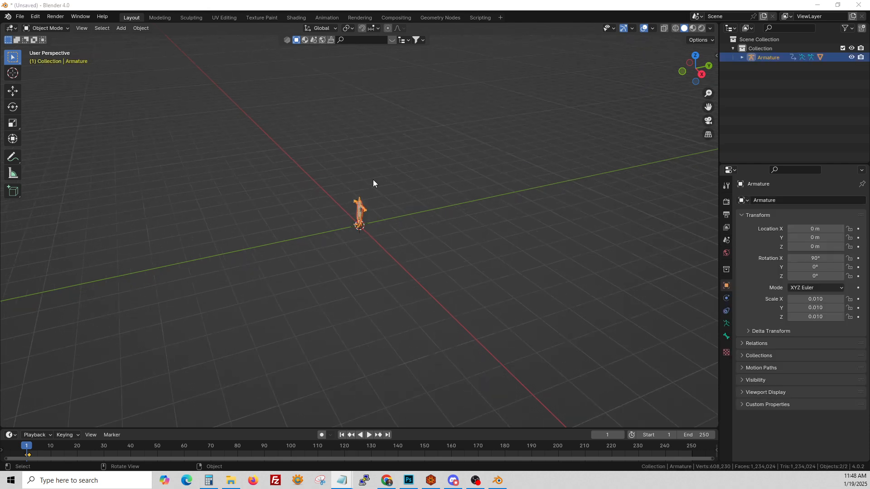
# - Select only the armature of the imported Einherjar, leaving its mesh unselected
pyautogui.moveTo(404, 168); pyautogui.dragTo(515, 217, button='middle')
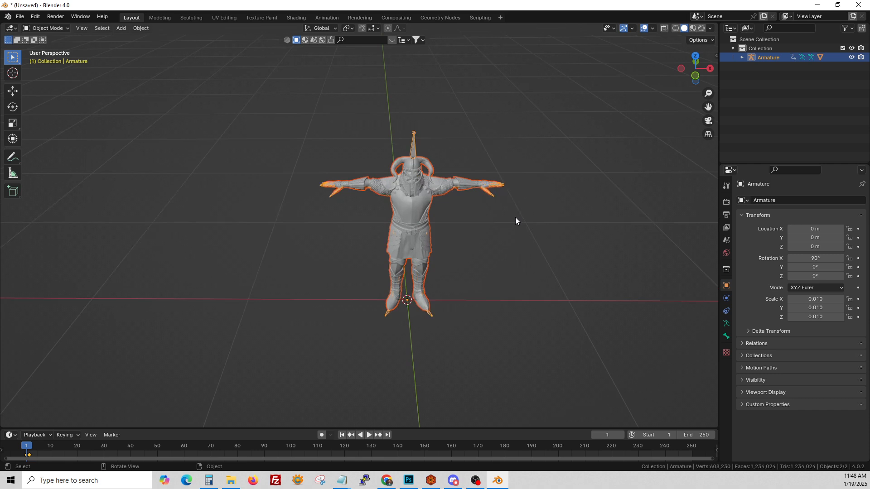
pyautogui.scroll(3, 515, 216)
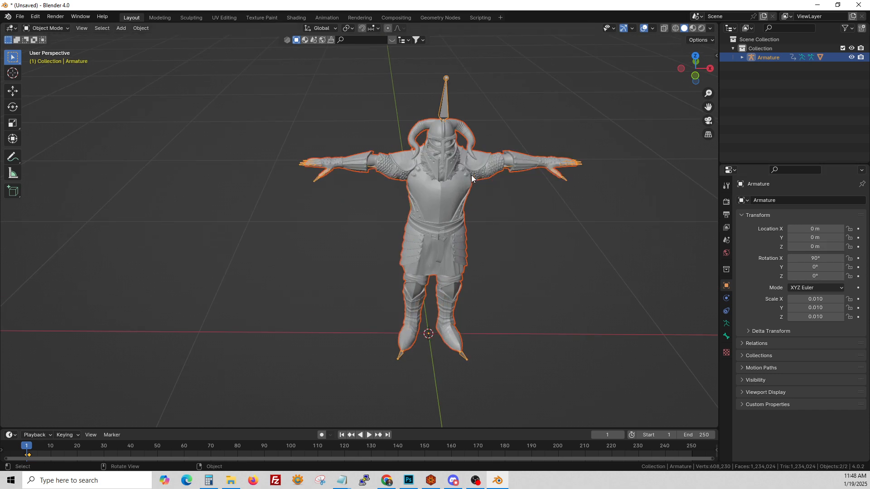
pyautogui.click(447, 96)
pyautogui.keyDown('shift'); pyautogui.moveTo(460, 179); pyautogui.dragTo(359, 182, button='middle'); pyautogui.keyUp('shift')
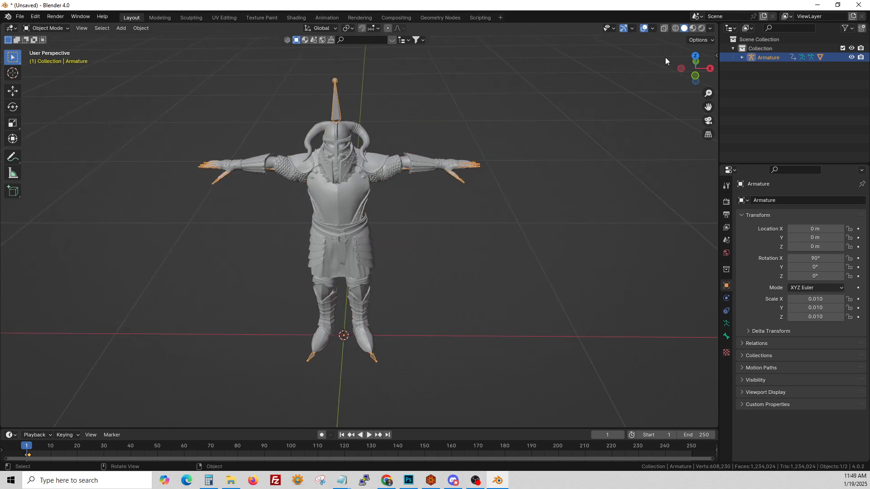
# - Split the 3D viewport into two side-by-side areas and bring up the editor type choices for the second one
pyautogui.moveTo(719, 24); pyautogui.dragTo(623, 28)
pyautogui.moveTo(673, 74); pyautogui.dragTo(714, 66)
pyautogui.moveTo(717, 26); pyautogui.dragTo(422, 33)
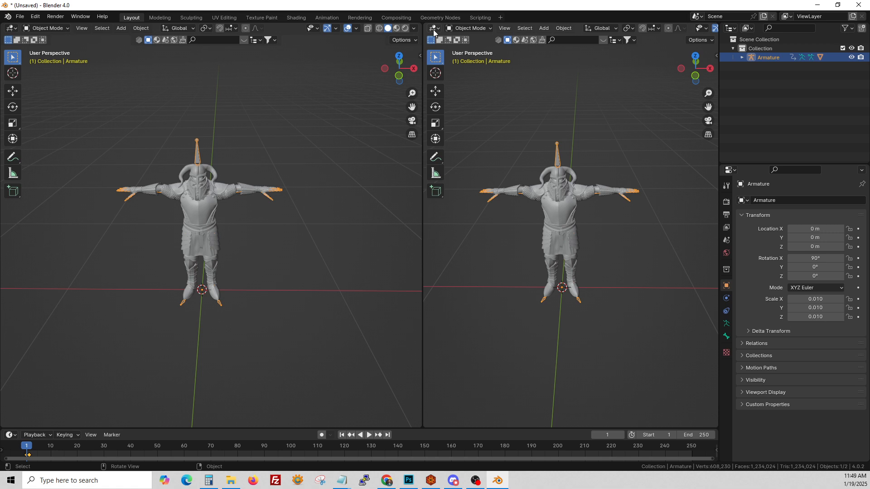
pyautogui.click(435, 29)
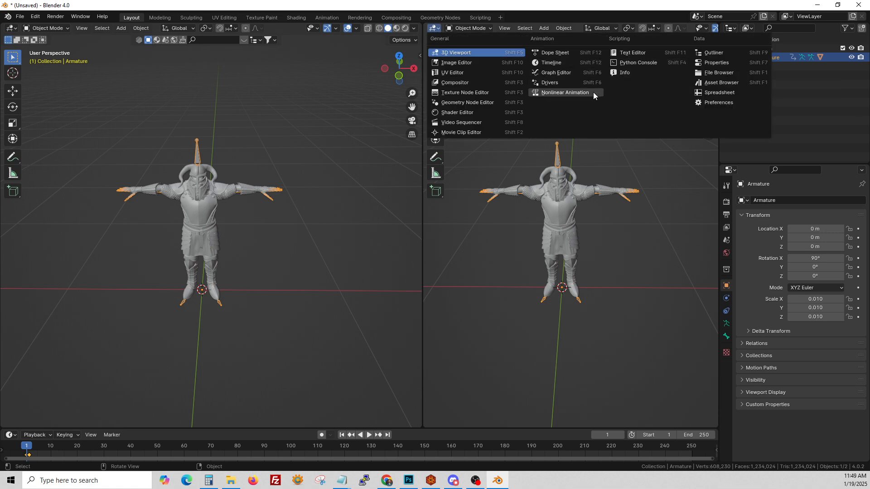
# - Switch to the Scripting workspace, create a new text, and paste in the copied Python script that applies armature transforms and scales location keyframes
pyautogui.click(480, 18)
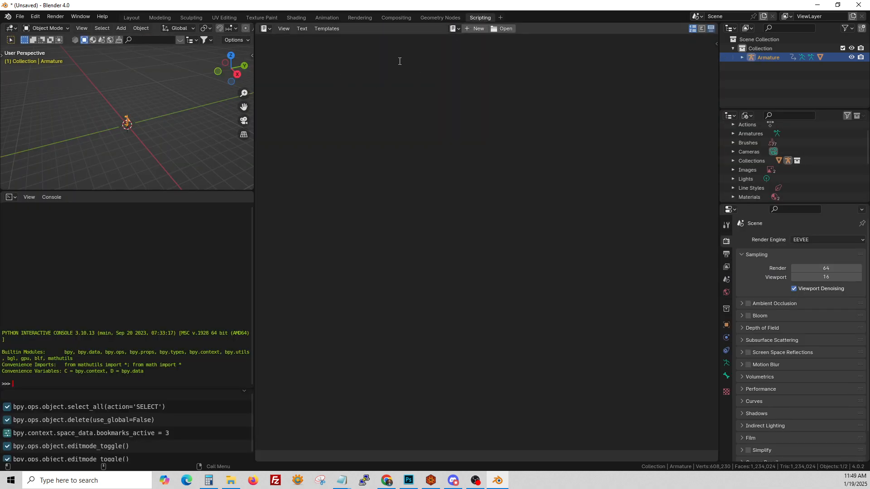
pyautogui.click(479, 29)
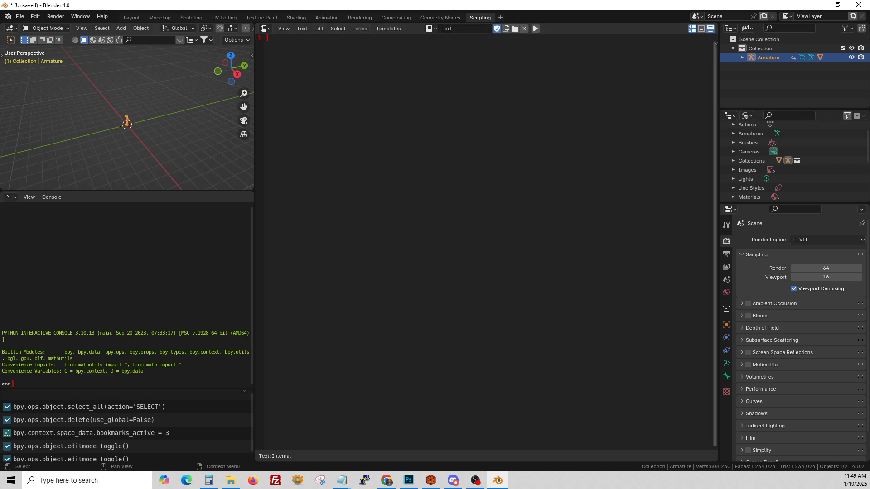
pyautogui.hotkey('alt', 'Tab')
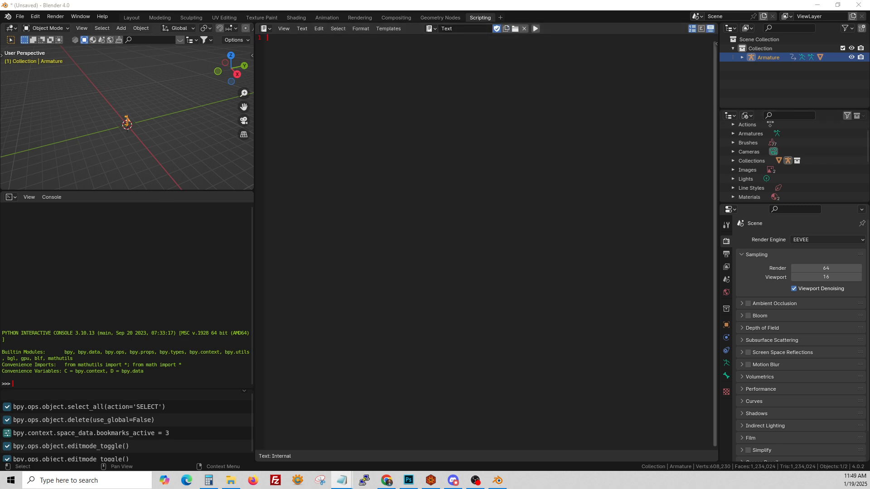
pyautogui.hotkey('alt', 'Tab')
pyautogui.hotkey('ctrl', 'v')
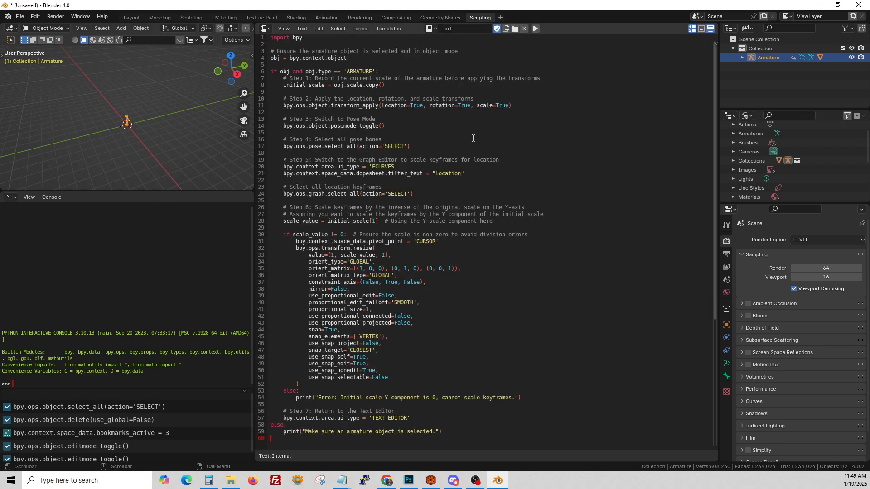
# - Run the pasted script on the selected T-Pose armature
pyautogui.scroll(12, 90, 93)
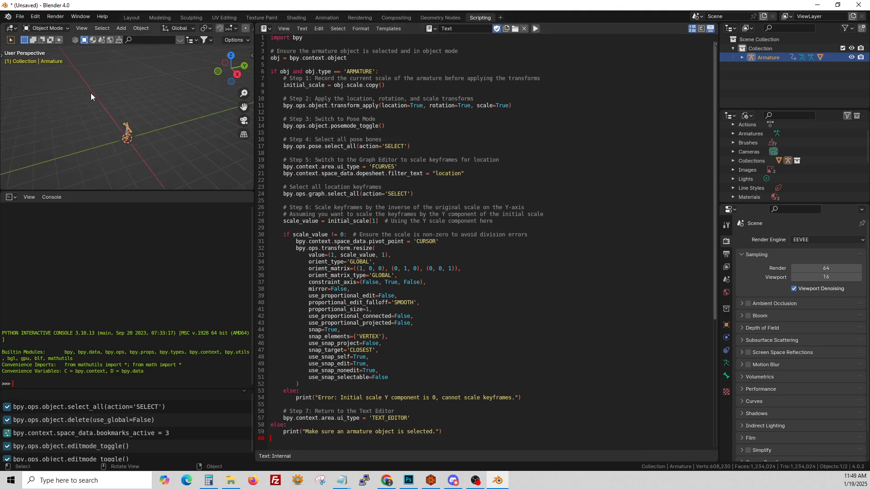
pyautogui.keyDown('shift'); pyautogui.moveTo(129, 144); pyautogui.dragTo(200, 132, button='middle'); pyautogui.keyUp('shift')
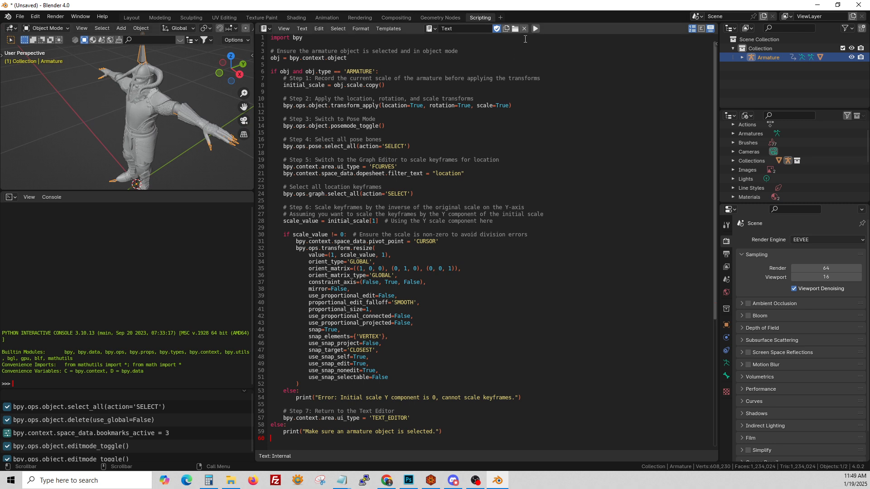
pyautogui.click(535, 29)
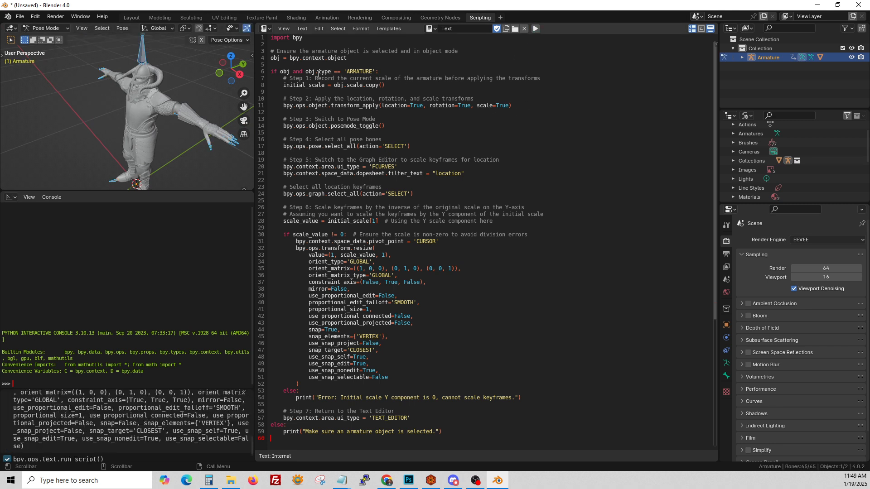
# - Extend the 3D viewport over the text editor and Python console areas of the Scripting workspace
pyautogui.moveTo(255, 27); pyautogui.dragTo(384, 29)
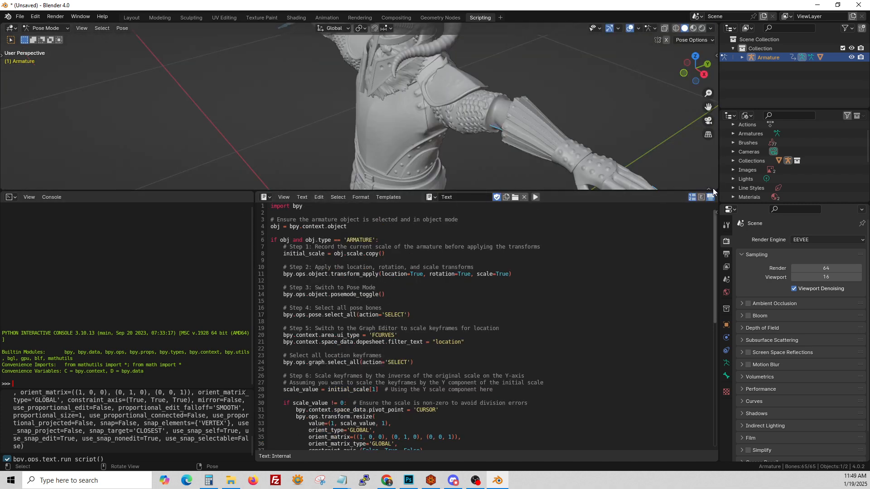
pyautogui.moveTo(717, 187); pyautogui.dragTo(712, 229)
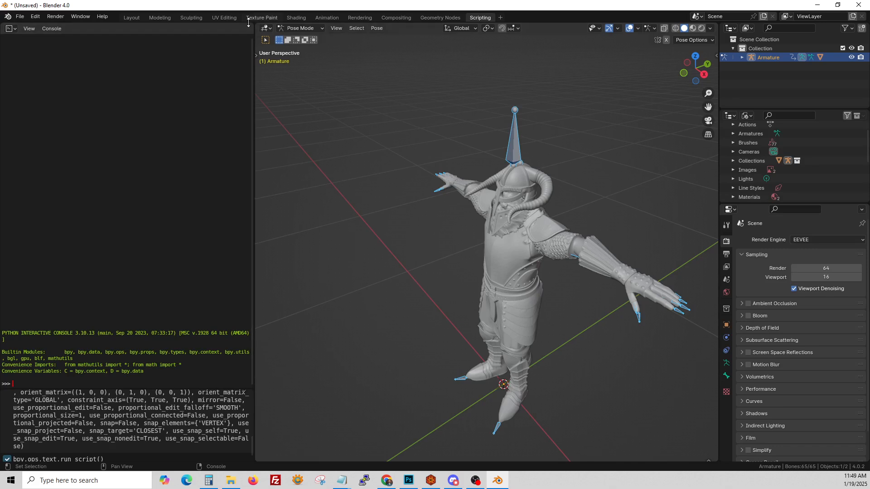
pyautogui.moveTo(258, 26); pyautogui.dragTo(239, 36)
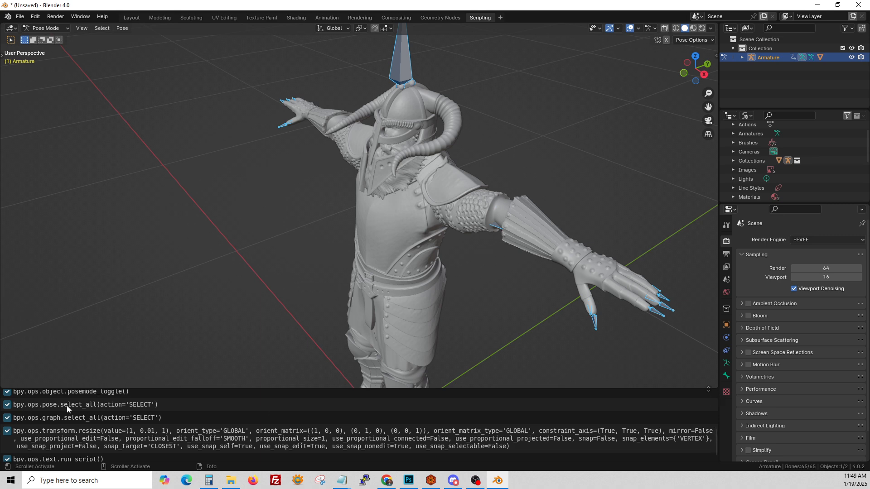
# - Return to the Layout workspace, join the two viewports into one, and make the timeline area taller
pyautogui.click(132, 17)
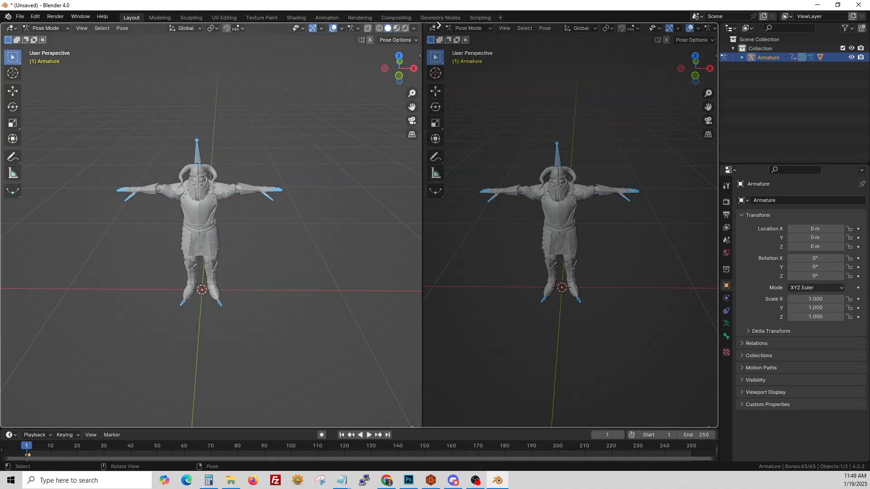
pyautogui.moveTo(419, 24); pyautogui.dragTo(426, 30)
pyautogui.moveTo(419, 427); pyautogui.dragTo(416, 392)
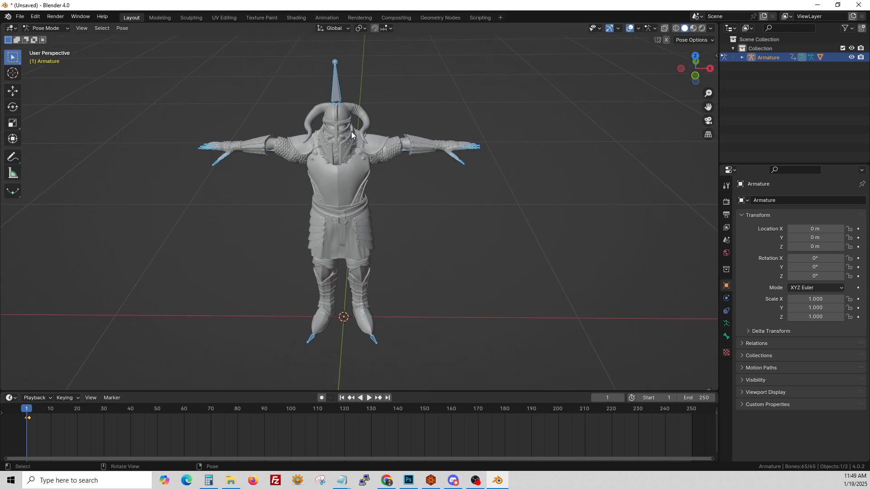
# - Select the bone above the head, set the current frame to 0, and change the timeline into the Dope Sheet's Action Editor
pyautogui.click(334, 81)
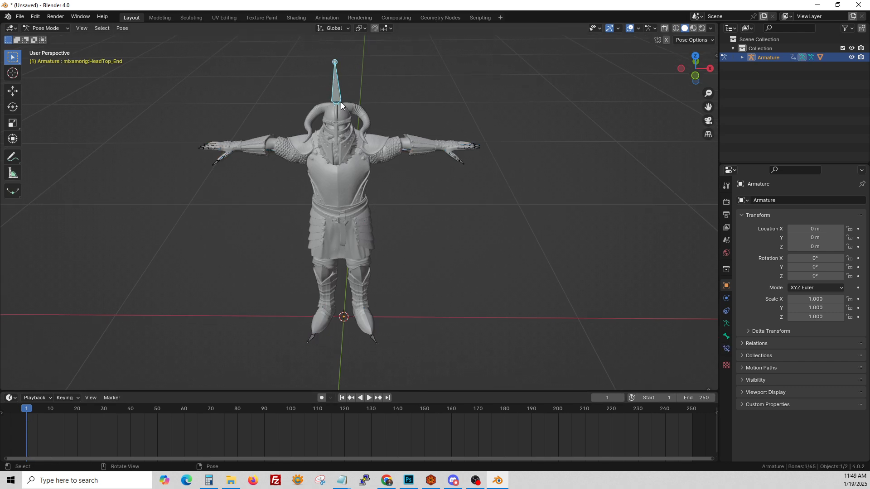
pyautogui.click(9, 397)
pyautogui.moveTo(26, 407); pyautogui.dragTo(10, 402)
pyautogui.click(13, 398)
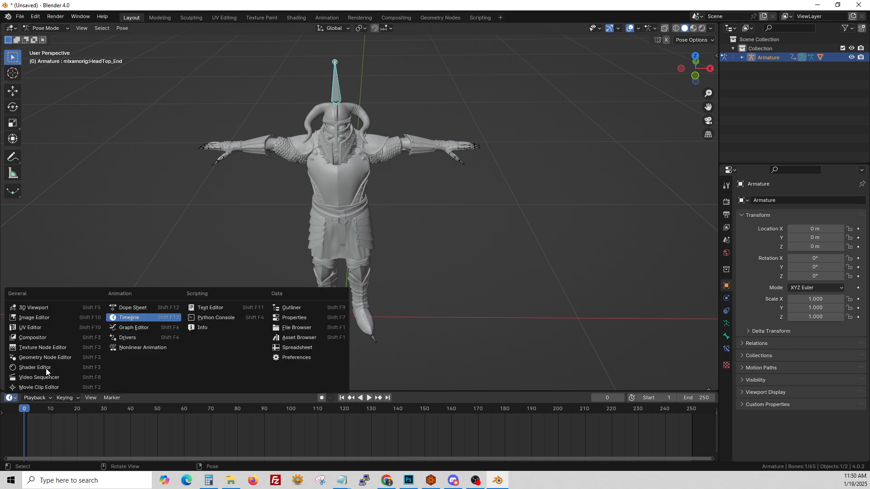
pyautogui.click(137, 307)
pyautogui.click(46, 397)
pyautogui.click(50, 347)
# - Rename the armature's action to Tpose and push it down as a strip onto the NLA stack
pyautogui.click(377, 398)
pyautogui.write('Tpose')
pyautogui.press('Return')
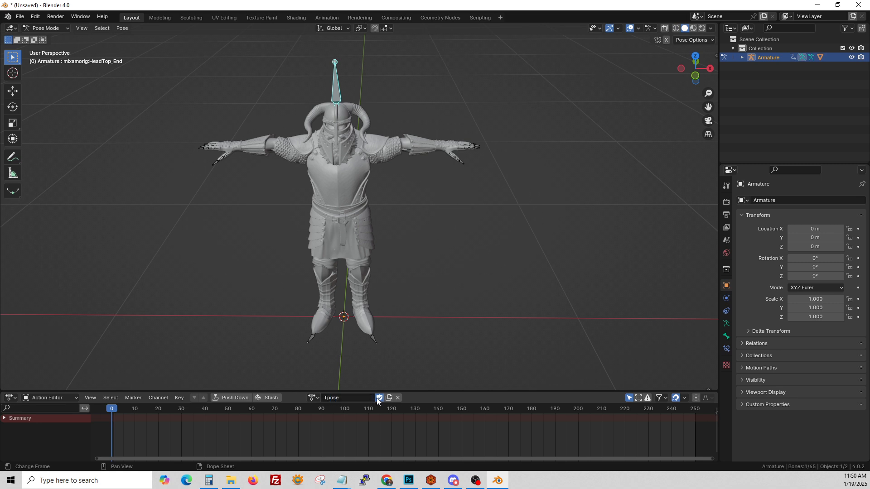
pyautogui.click(218, 398)
# - Change the Action Editor area to the Nonlinear Animation editor and make it taller
pyautogui.click(9, 398)
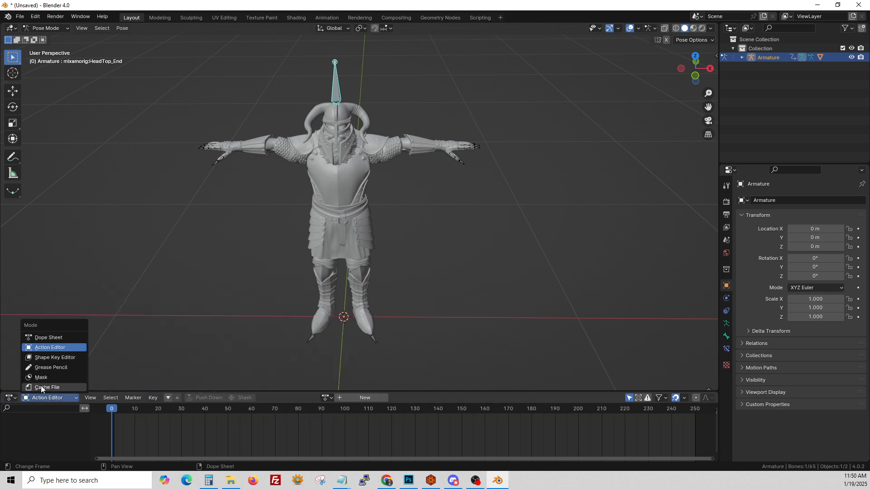
pyautogui.click(9, 398)
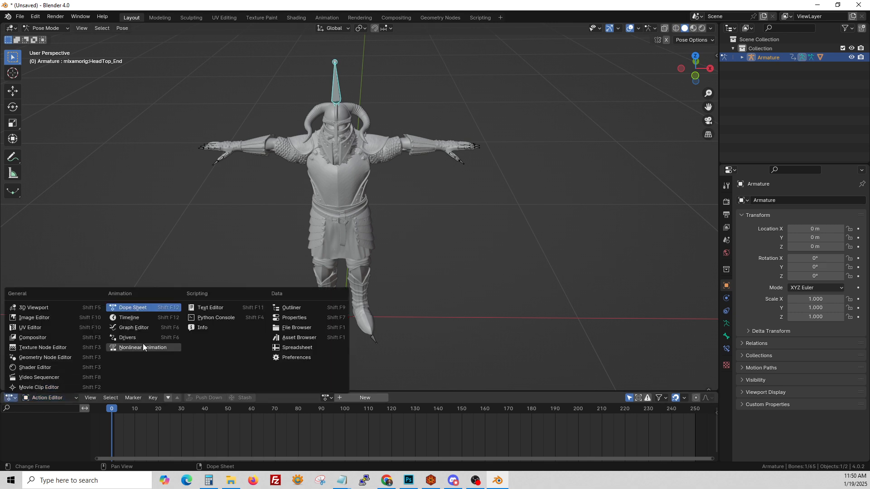
pyautogui.click(142, 346)
pyautogui.moveTo(203, 389); pyautogui.dragTo(203, 327)
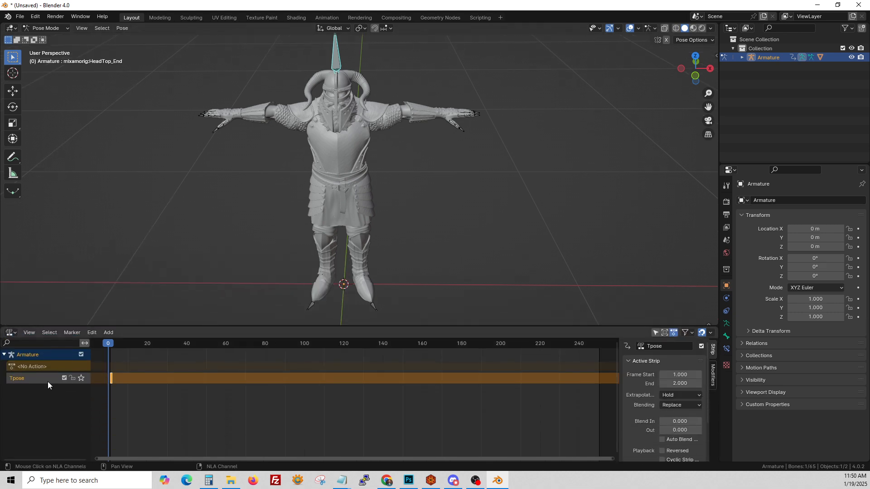
pyautogui.scroll(-3, 352, 96)
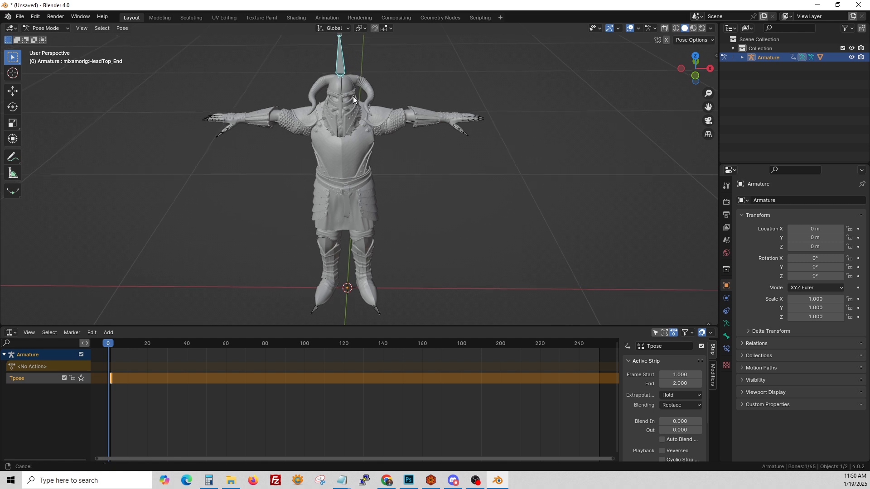
pyautogui.scroll(1, 356, 139)
pyautogui.click(357, 142)
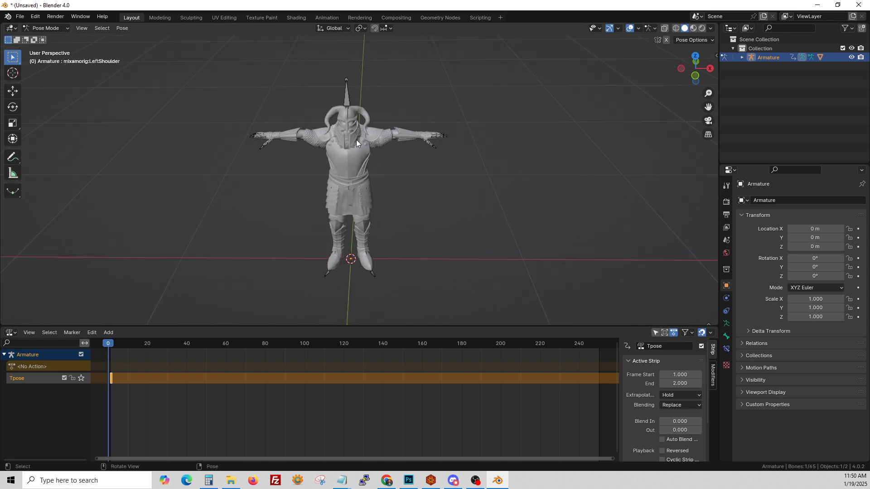
# - Switch the armature from Pose Mode to Object Mode and import Idle.fbx from the Mixamo_Tutorial_3dCanvas folder
pyautogui.click(349, 91)
pyautogui.click(48, 28)
pyautogui.click(47, 39)
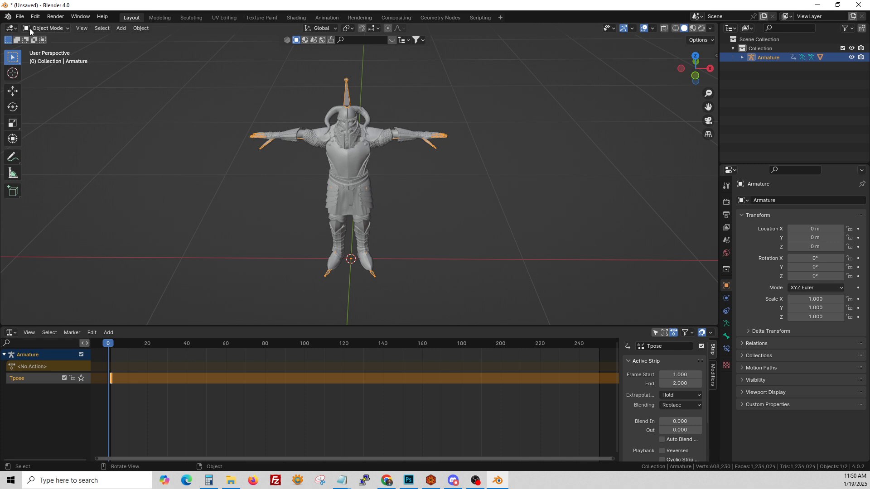
pyautogui.click(20, 16)
pyautogui.moveTo(44, 142)
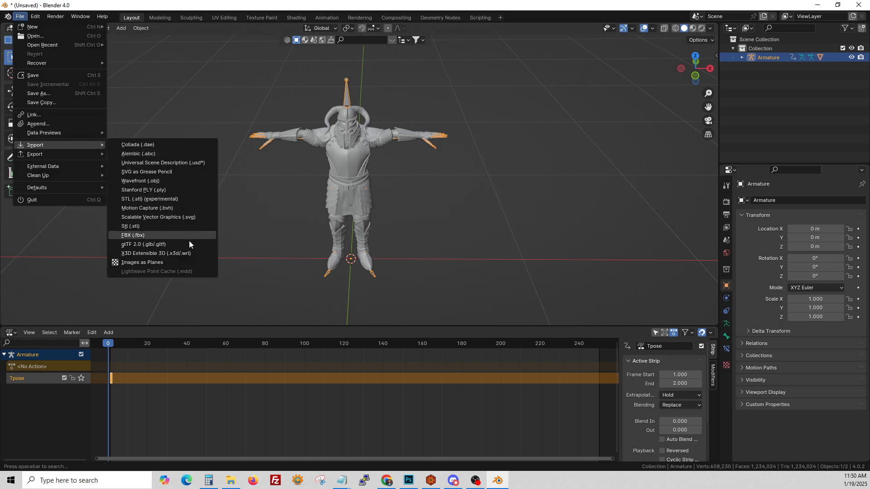
pyautogui.click(176, 235)
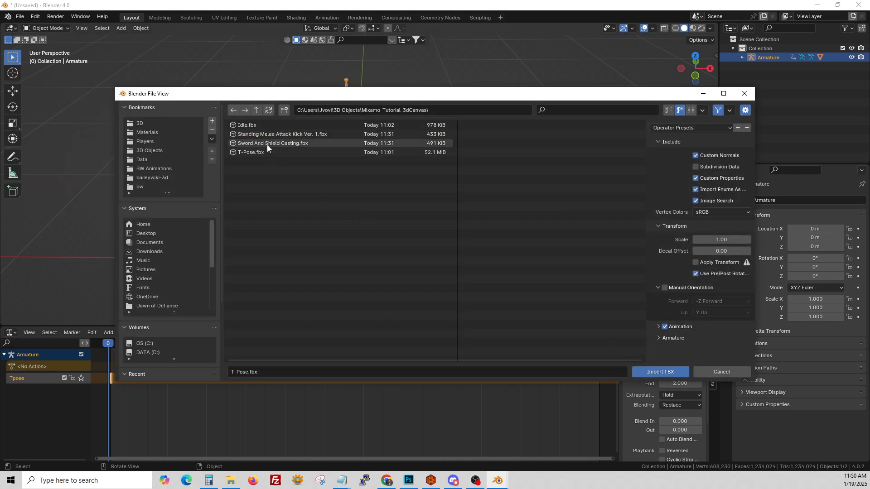
pyautogui.doubleClick(267, 124)
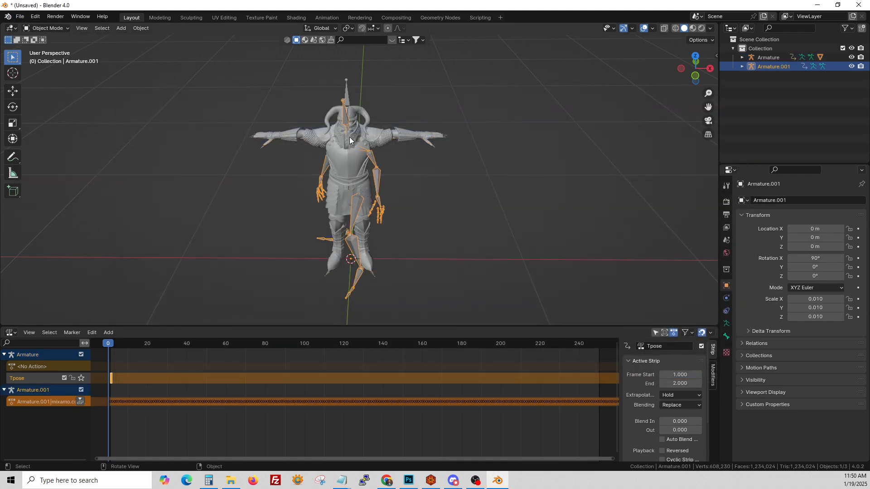
# - In the Scripting workspace, split the 3D viewport into two side-by-side areas and turn one half into a Text Editor
pyautogui.click(476, 17)
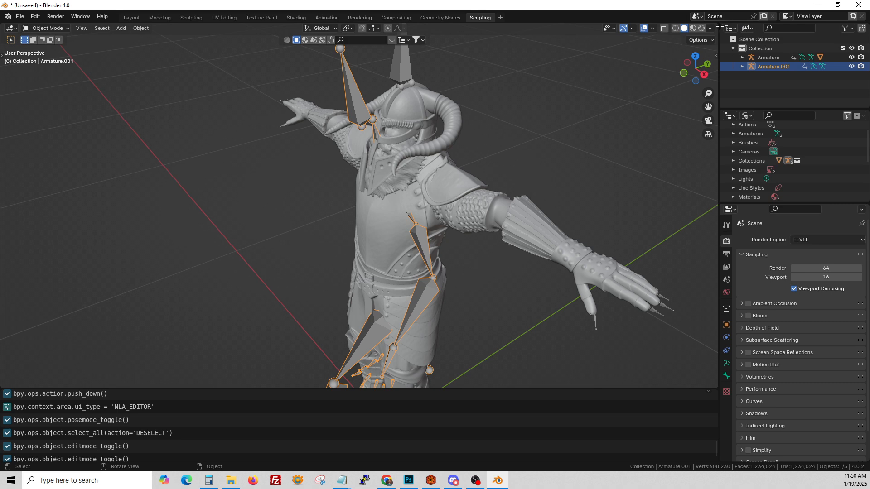
pyautogui.moveTo(719, 26); pyautogui.dragTo(518, 31)
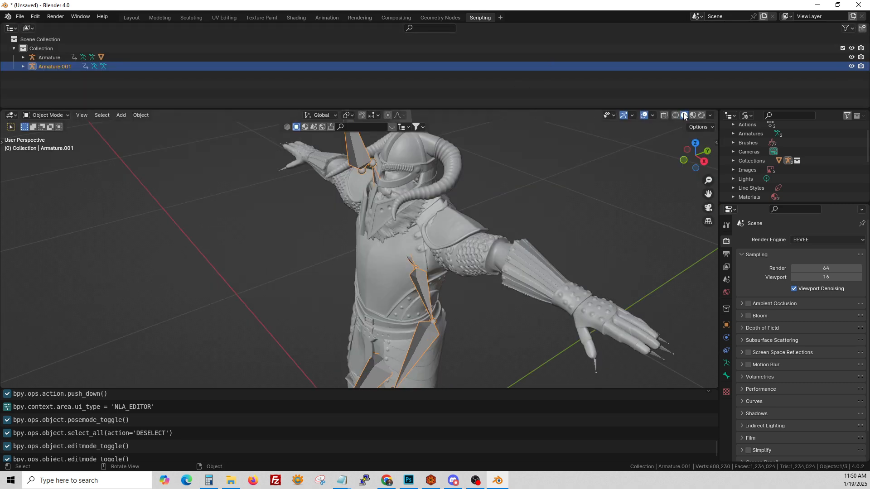
pyautogui.moveTo(866, 107); pyautogui.dragTo(866, 70)
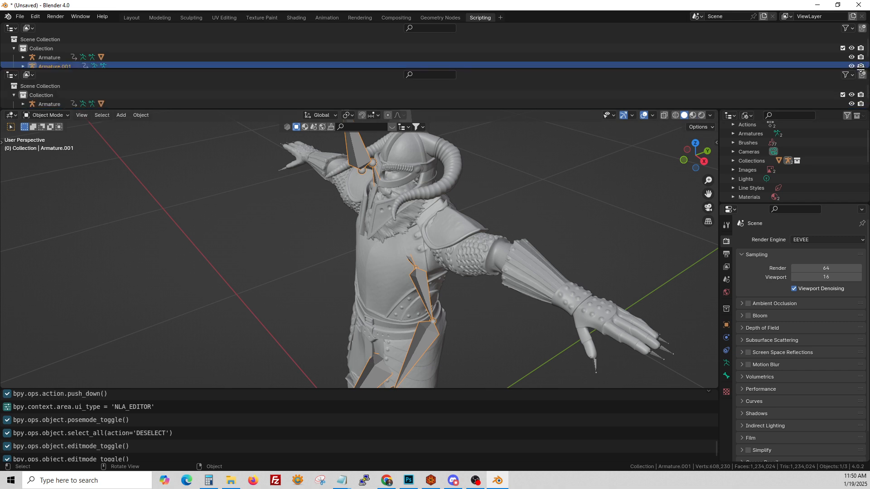
pyautogui.moveTo(866, 112); pyautogui.dragTo(865, 56)
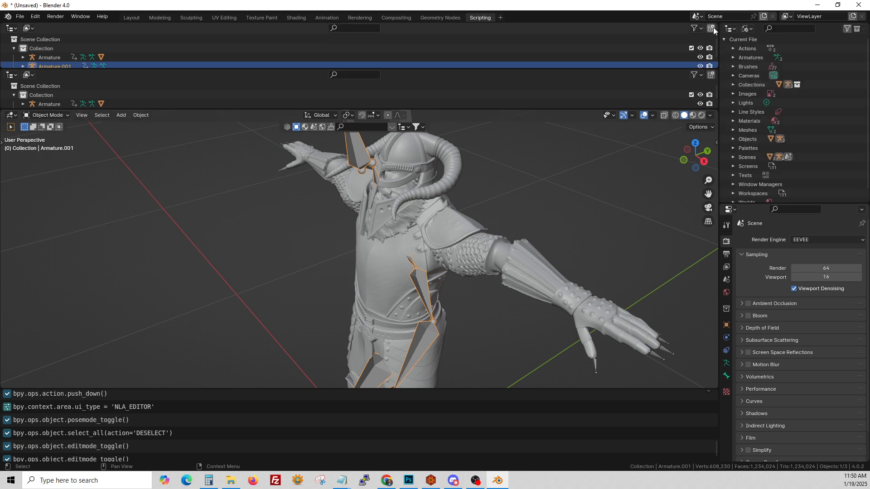
pyautogui.moveTo(713, 113); pyautogui.dragTo(441, 39)
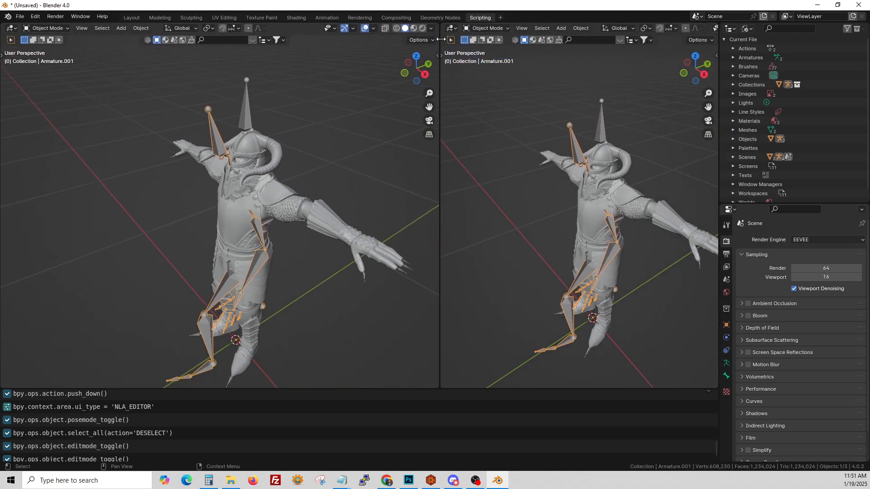
pyautogui.click(451, 28)
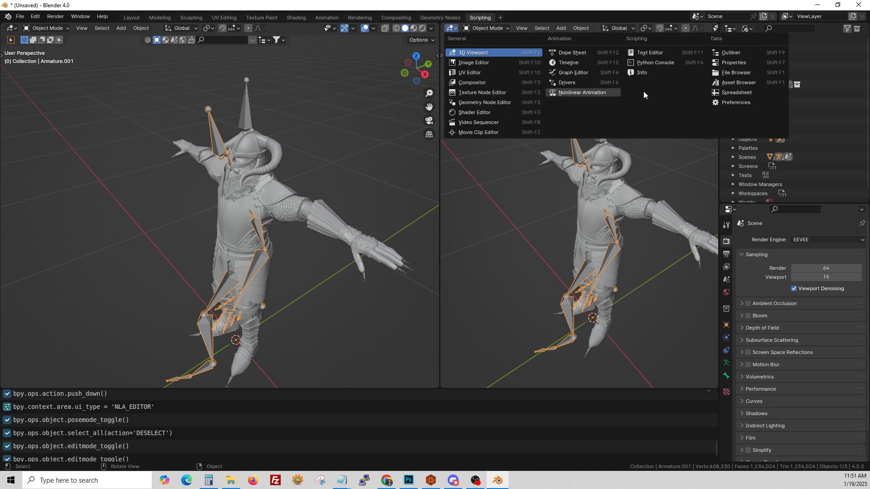
pyautogui.click(654, 53)
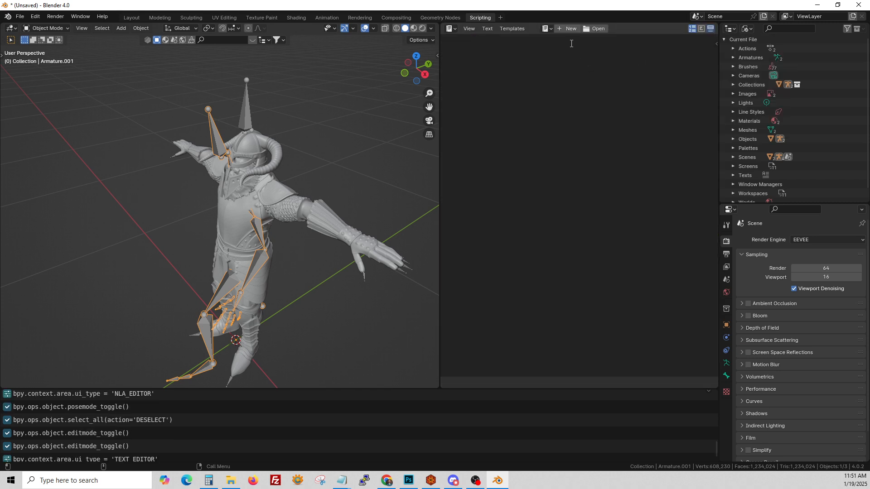
# - Create a new text block, paste the copied keyframe-scaling script into it, and run it on Armature.001
pyautogui.click(564, 31)
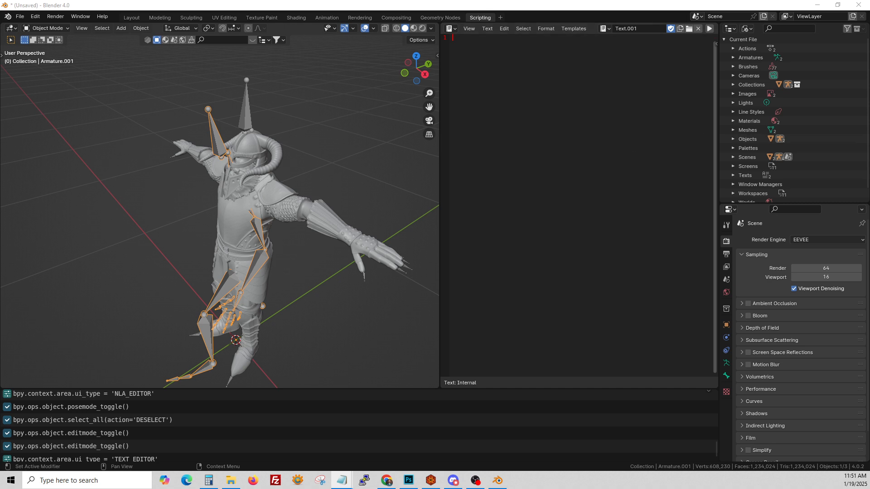
pyautogui.click(542, 139)
pyautogui.hotkey('ctrl', 'v')
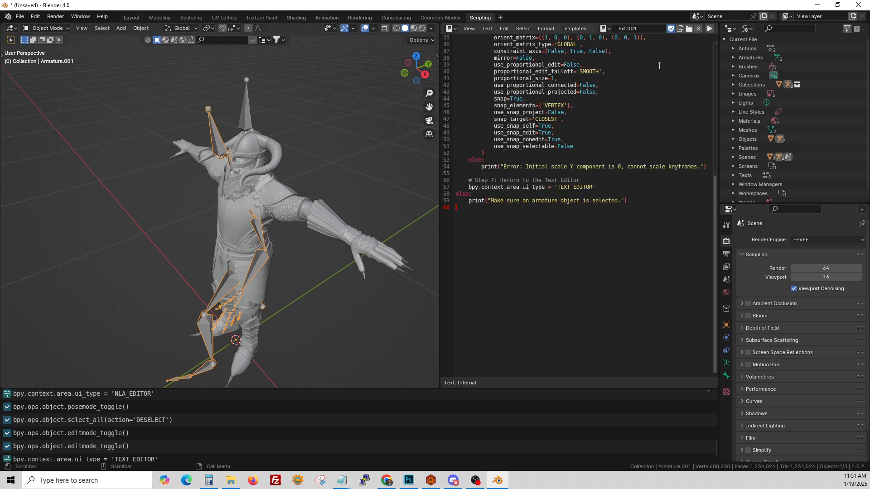
pyautogui.click(710, 28)
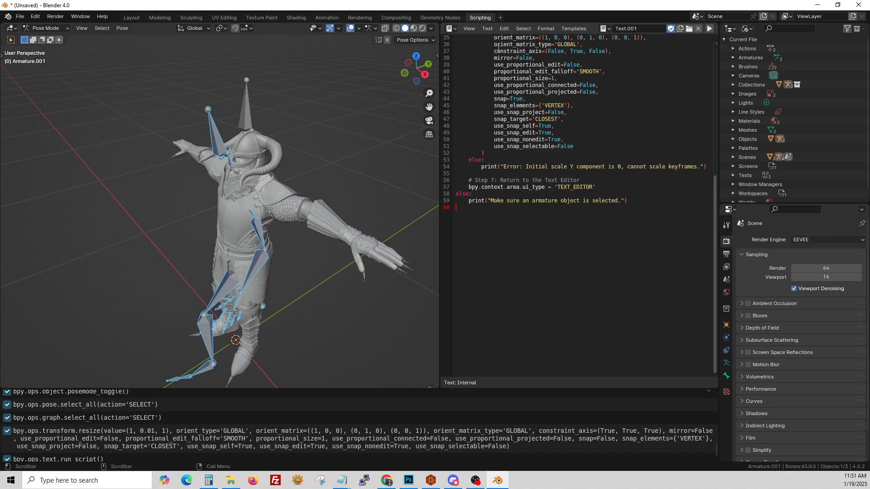
# - Return to the Layout workspace, select Armature.001's left arm bone, and change the Nonlinear Animation area to the Dope Sheet's Action Editor
pyautogui.click(132, 17)
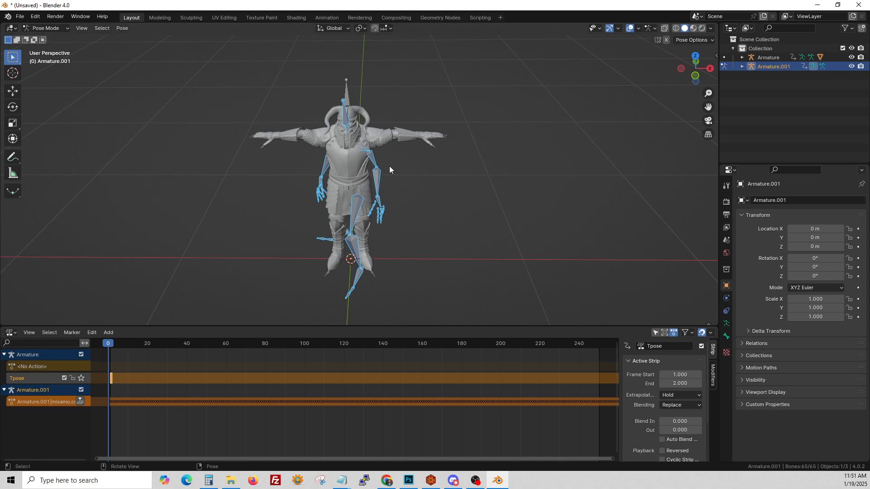
pyautogui.click(374, 162)
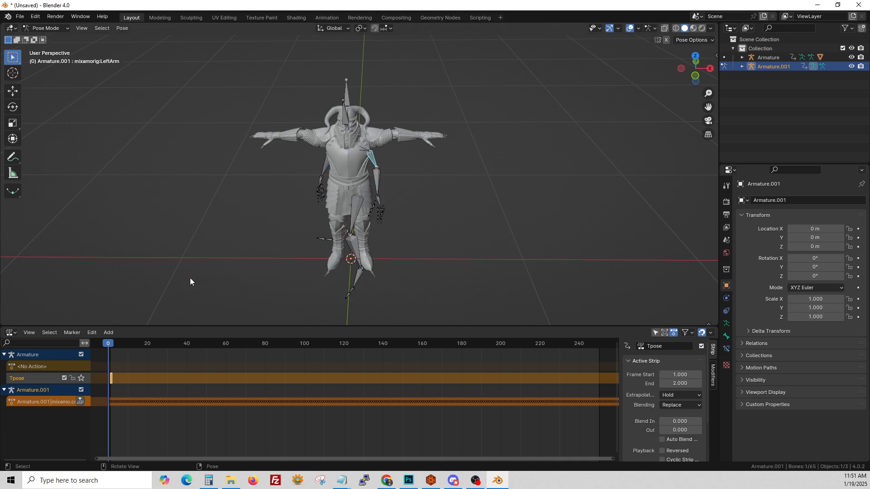
pyautogui.click(11, 333)
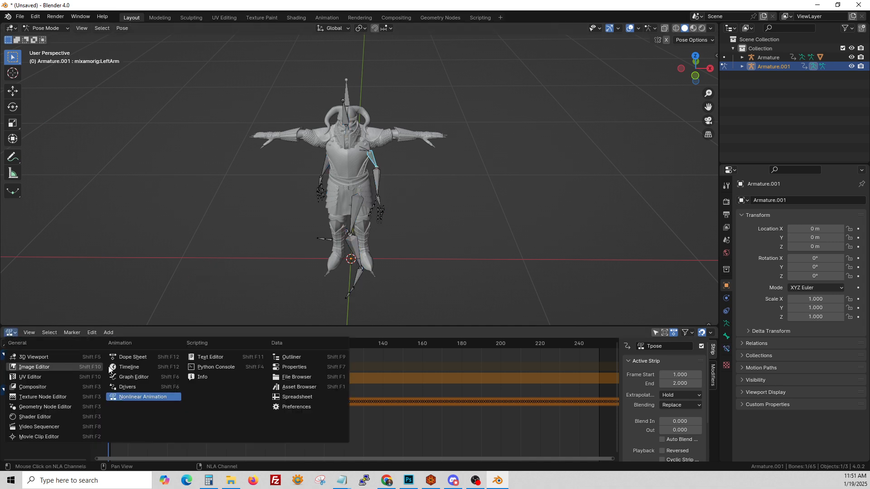
pyautogui.click(132, 358)
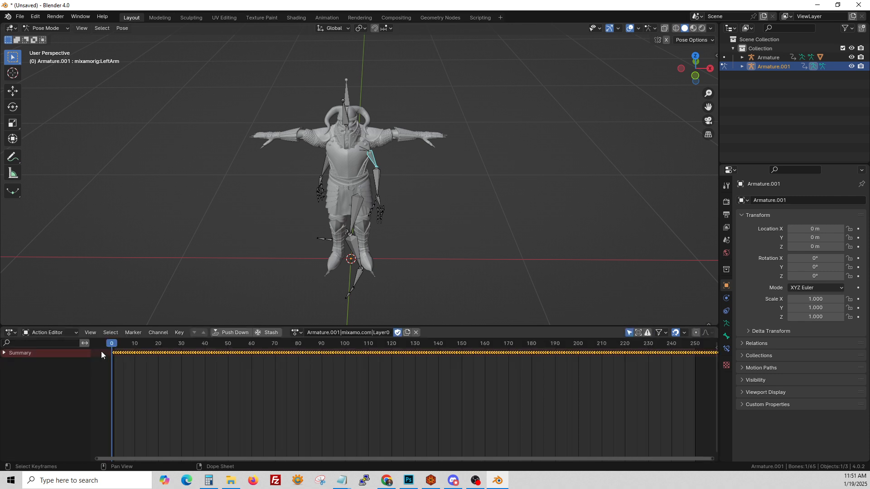
# - Rename Armature.001's action to Idle, push it down as a strip, and change the area back to Nonlinear Animation
pyautogui.doubleClick(342, 332)
pyautogui.write('Idle')
pyautogui.press('Return')
pyautogui.click(242, 333)
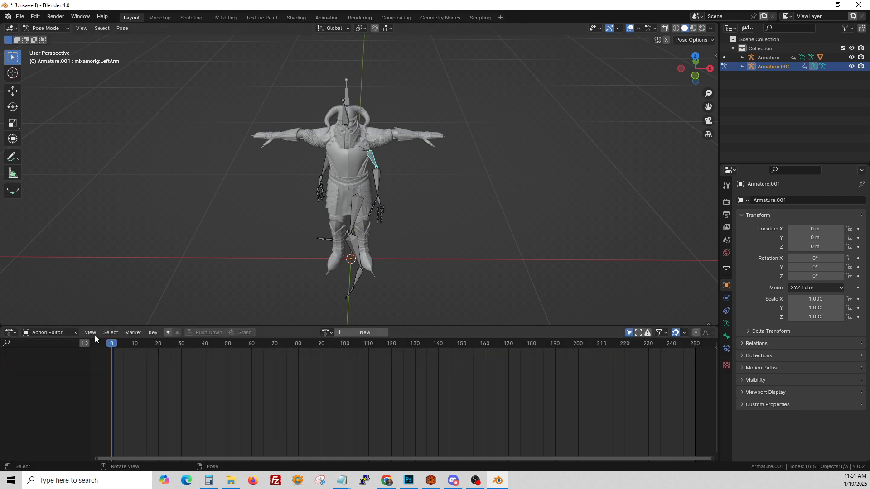
pyautogui.click(11, 332)
pyautogui.click(123, 397)
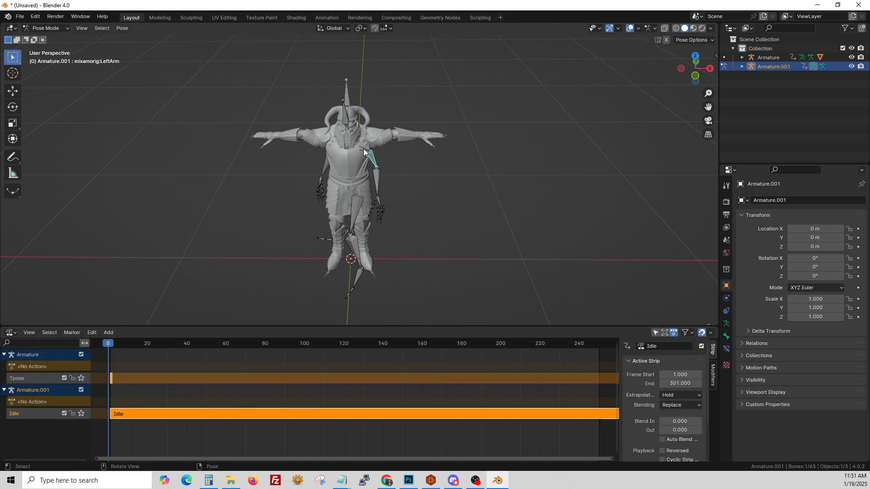
# - Switch Armature.001 to Object Mode and delete it from the scene
pyautogui.click(46, 32)
pyautogui.click(48, 36)
pyautogui.press('x')
pyautogui.click(344, 182)
# - Assign the Idle action to the remaining Armature, push it down onto its NLA stack, and scrub the timeline to check the motion
pyautogui.click(37, 366)
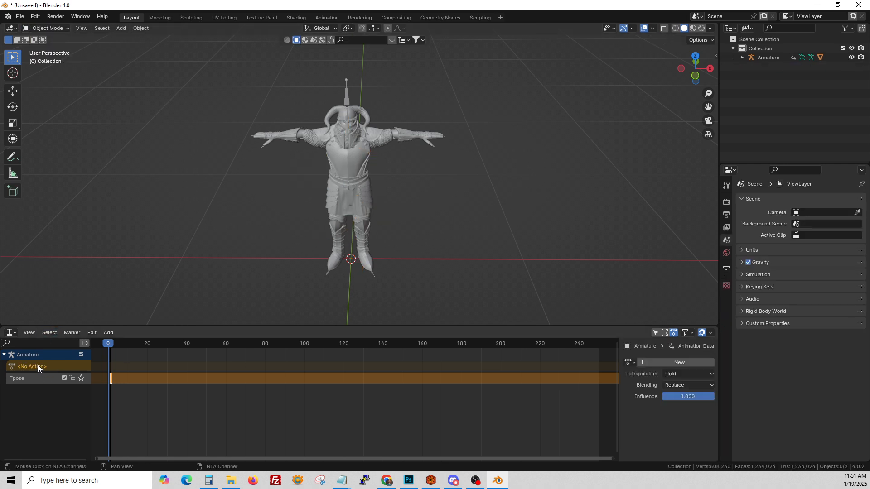
pyautogui.click(630, 362)
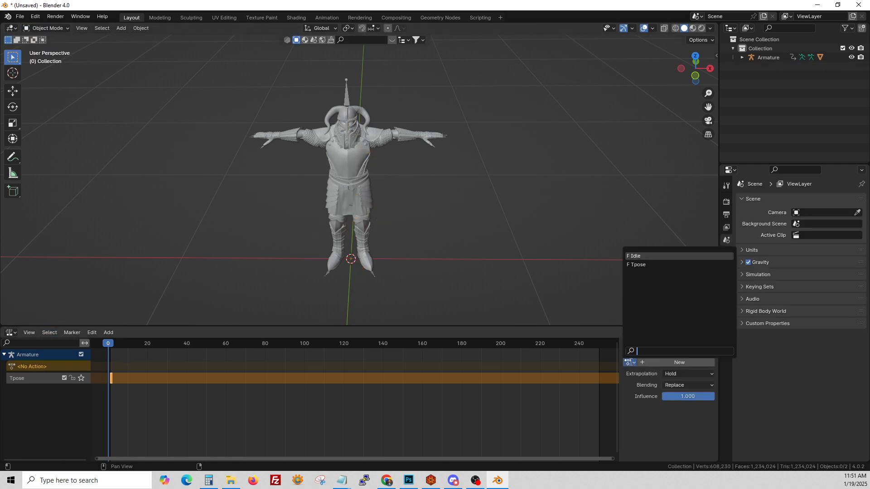
pyautogui.click(653, 257)
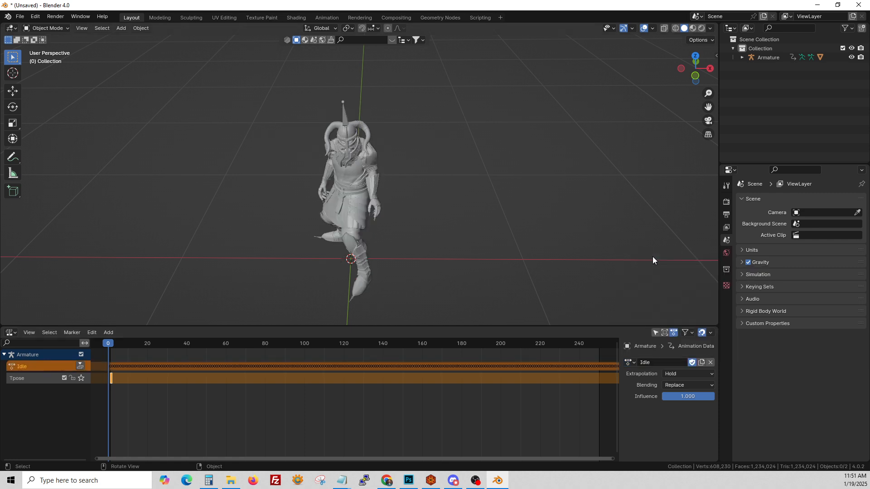
pyautogui.click(80, 366)
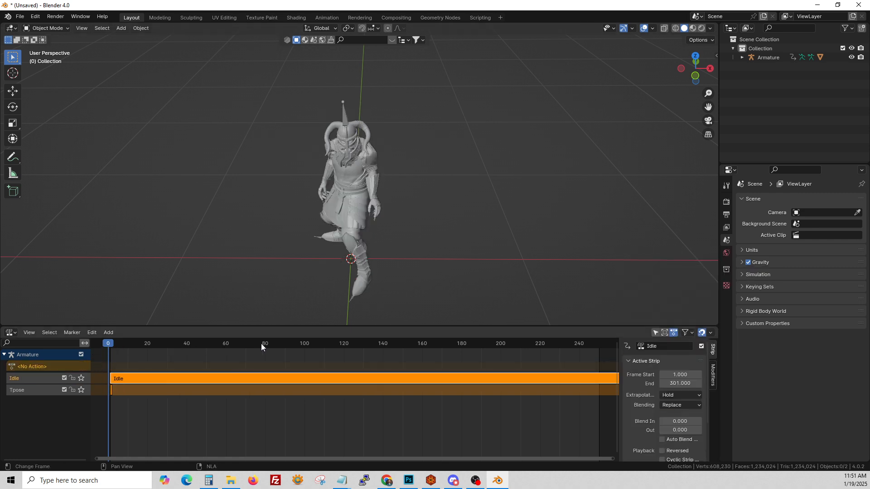
pyautogui.moveTo(276, 344); pyautogui.dragTo(229, 347)
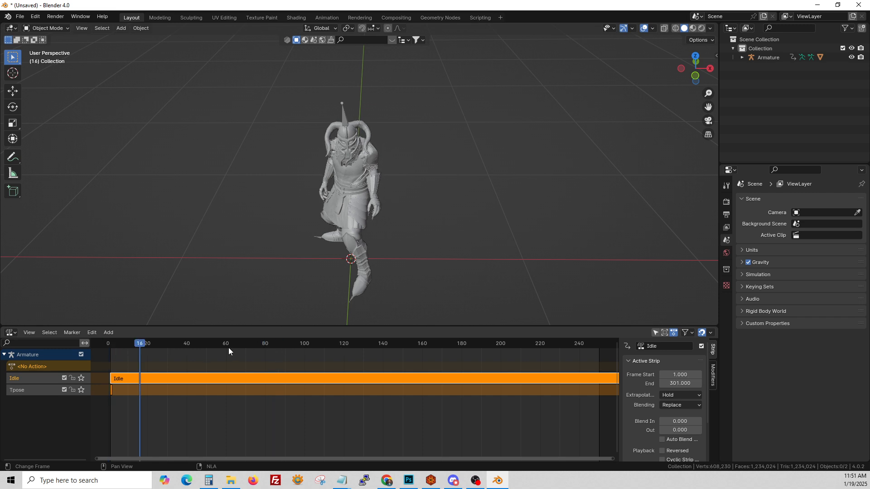
pyautogui.click(116, 342)
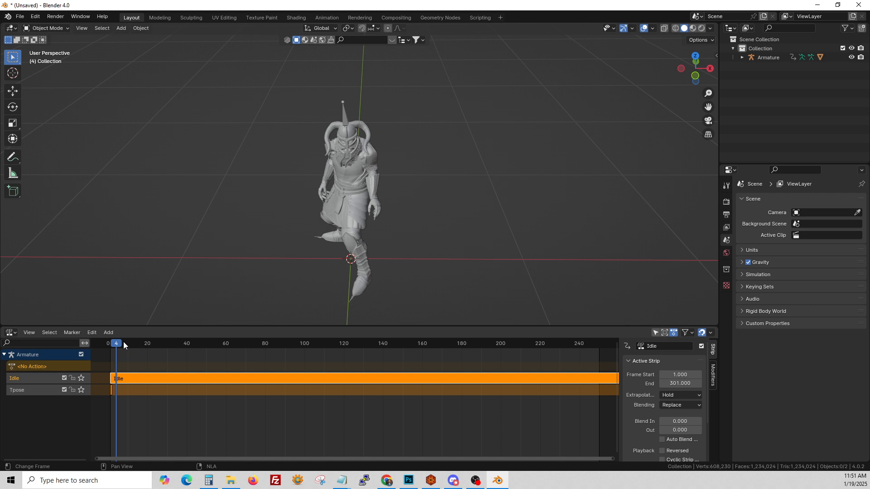
# - Select the Einherjar mesh and show its modifier properties
pyautogui.click(354, 168)
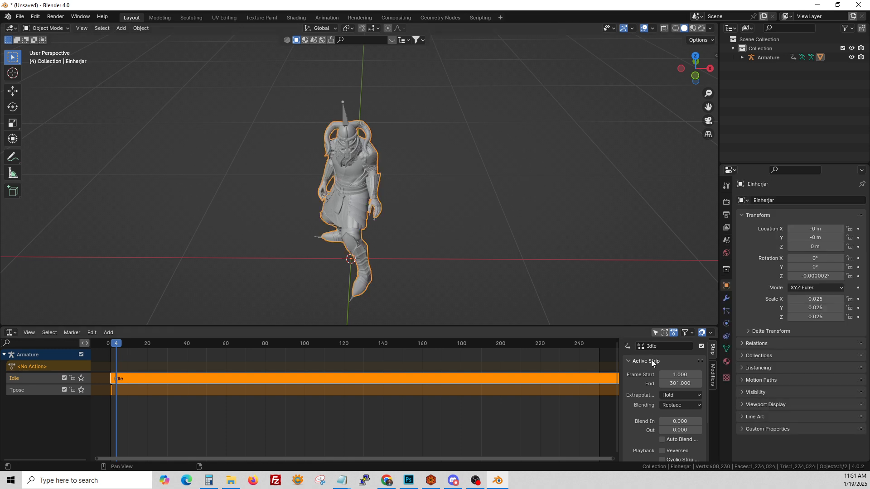
pyautogui.click(726, 300)
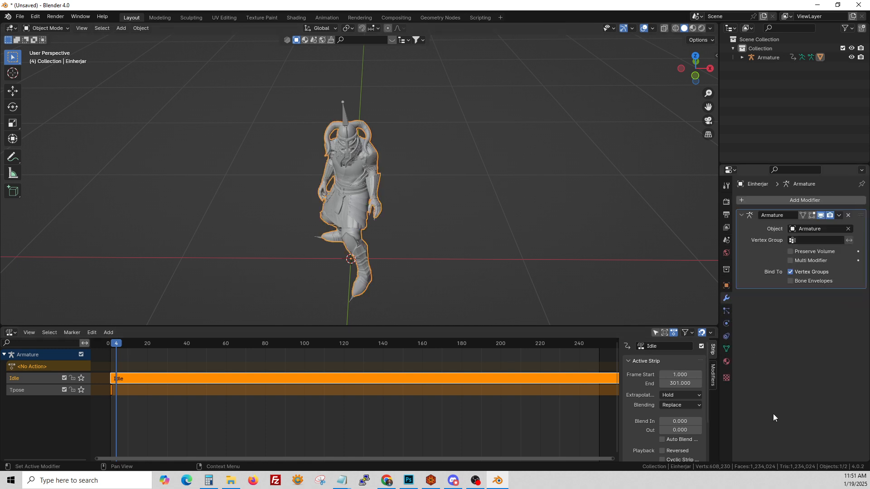
pyautogui.click(822, 200)
pyautogui.moveTo(823, 199)
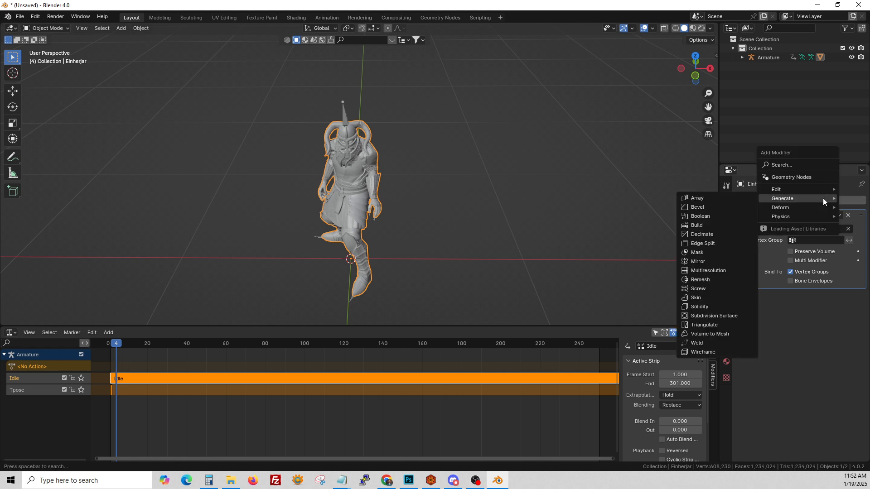
pyautogui.click(700, 216)
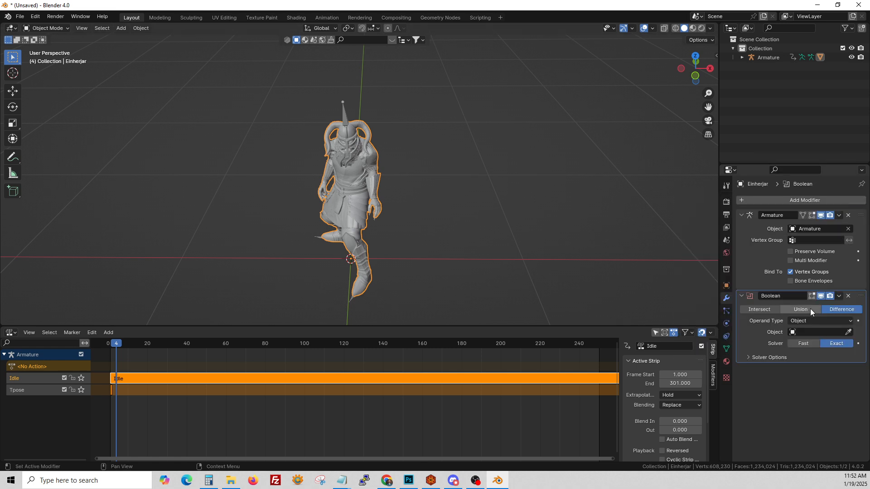
pyautogui.hotkey('ctrl', 'z')
# - Add a Decimate modifier to the Einherjar mesh, set its ratio to 0.05, and inspect the reduced mesh up close
pyautogui.click(795, 198)
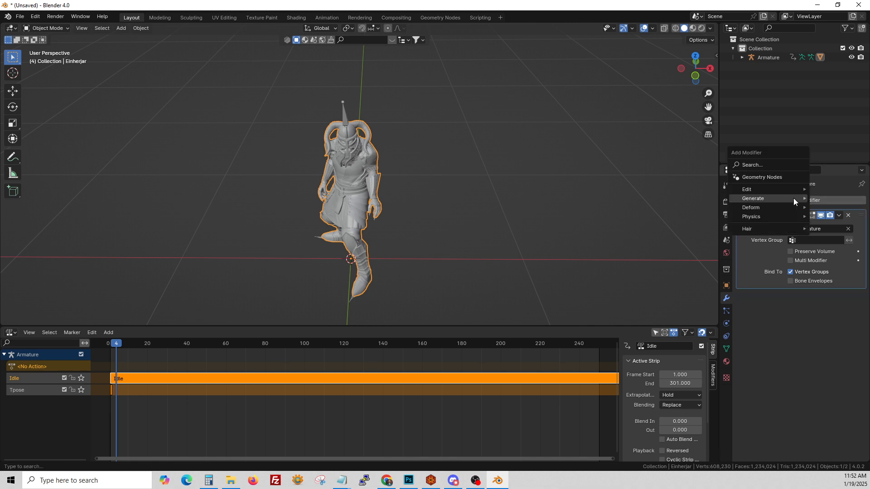
pyautogui.moveTo(769, 200)
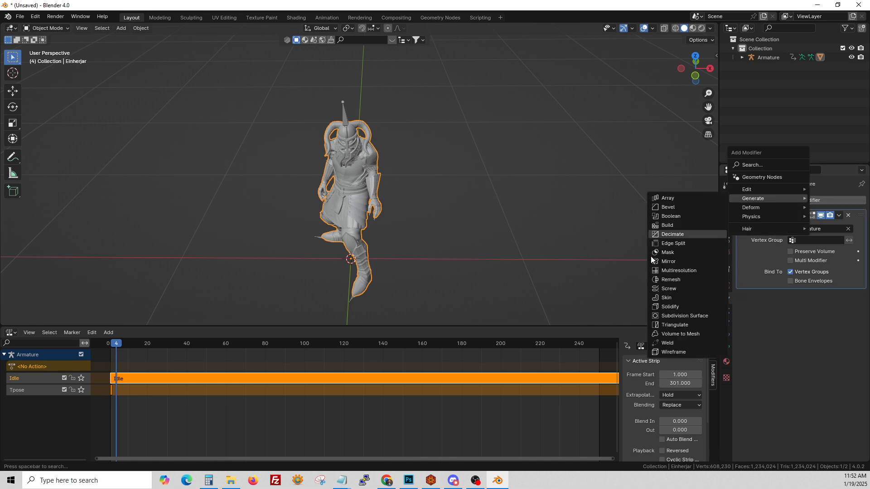
pyautogui.click(668, 235)
pyautogui.click(816, 322)
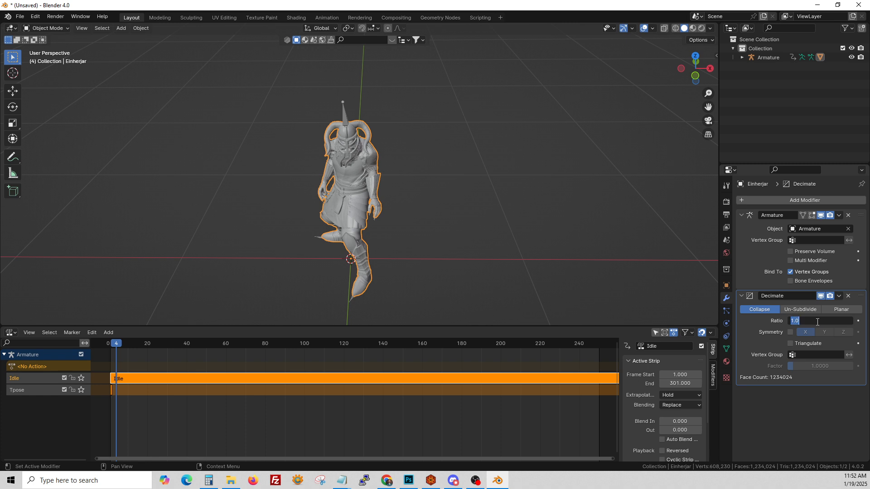
pyautogui.write('.05')
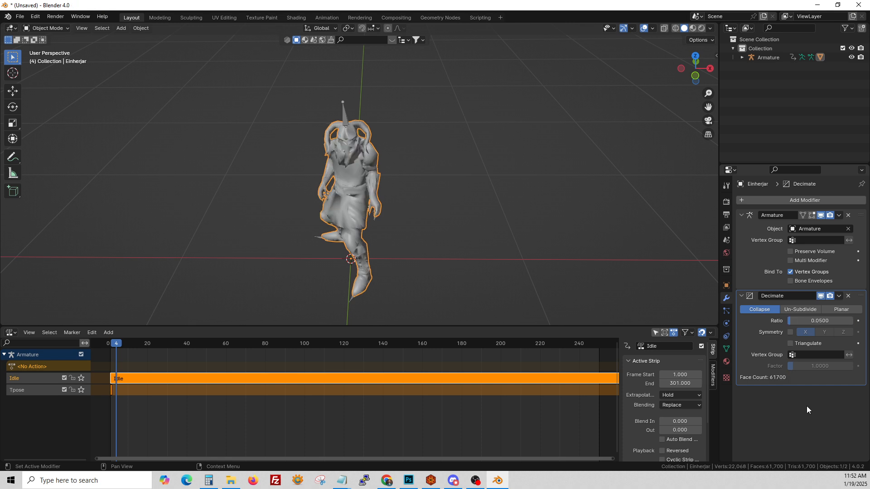
pyautogui.scroll(5, 410, 232)
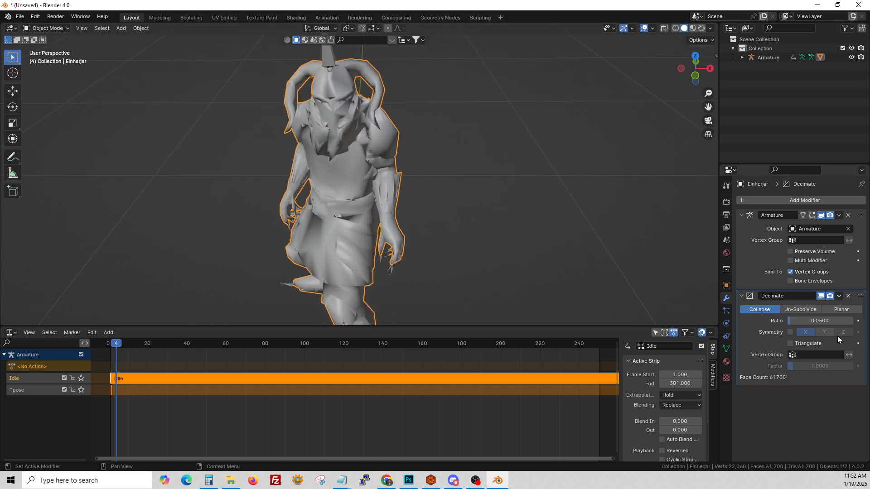
# - Set the Decimate ratio on the Einherjar mesh to 0.1 and apply the modifier
pyautogui.click(822, 321)
pyautogui.write('.1')
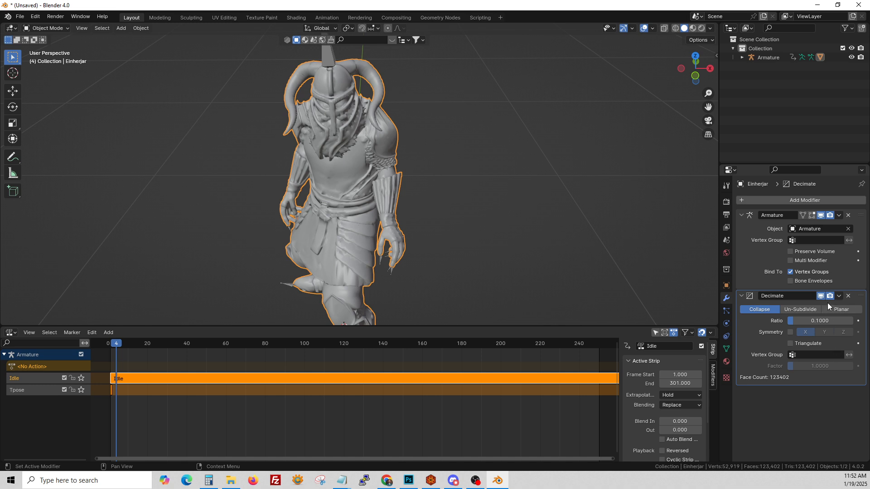
pyautogui.click(838, 296)
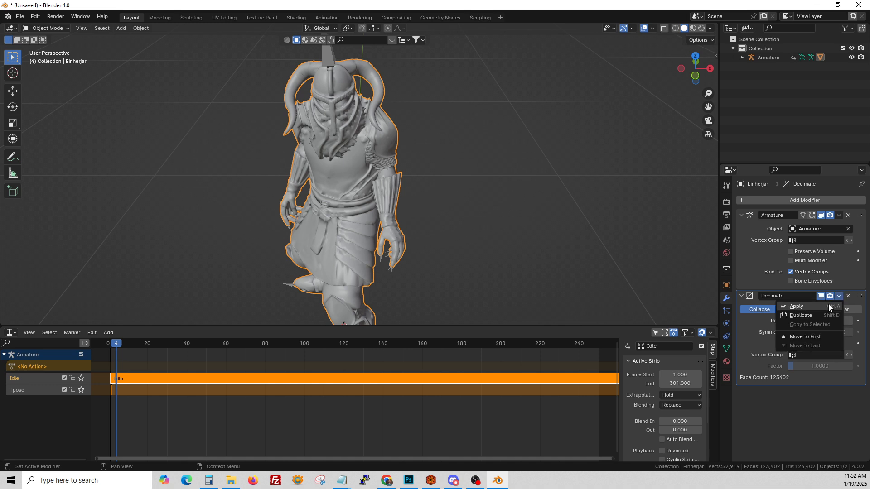
pyautogui.click(791, 307)
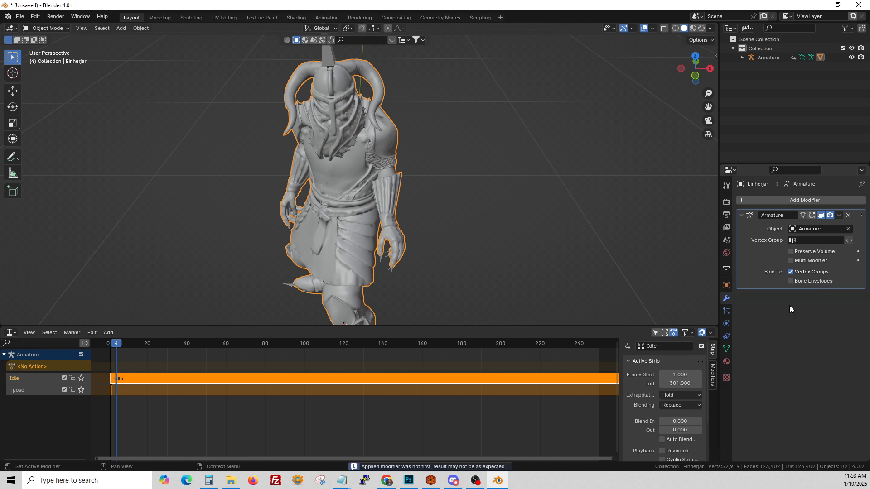
# - Return the timeline to frame 0 and import the FBX animation Sword And Shield Casting.fbx
pyautogui.moveTo(116, 344)
pyautogui.mouseDown()
pyautogui.moveTo(297, 352)
pyautogui.moveTo(104, 349)
pyautogui.mouseUp()
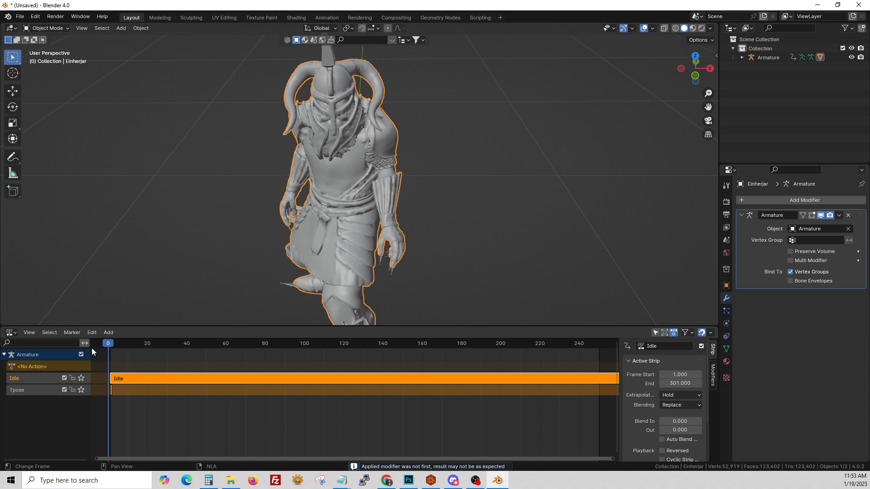
pyautogui.scroll(-3, 243, 121)
pyautogui.click(342, 105)
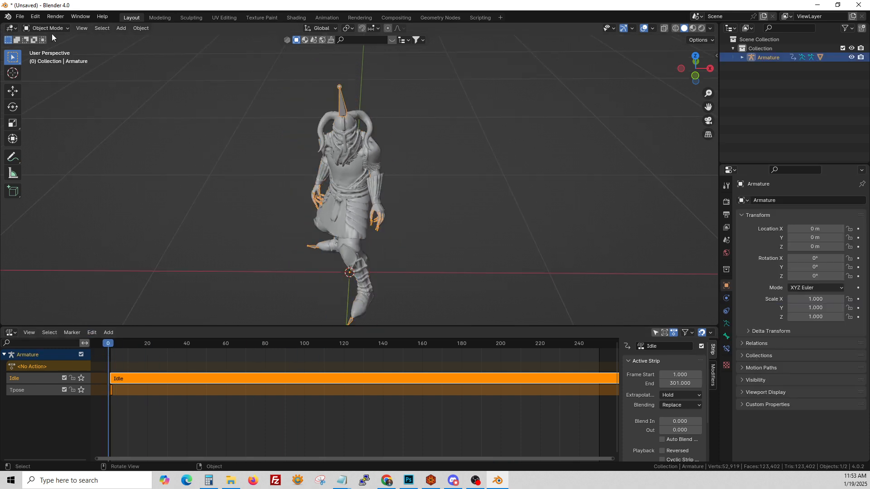
pyautogui.click(20, 17)
pyautogui.moveTo(48, 145)
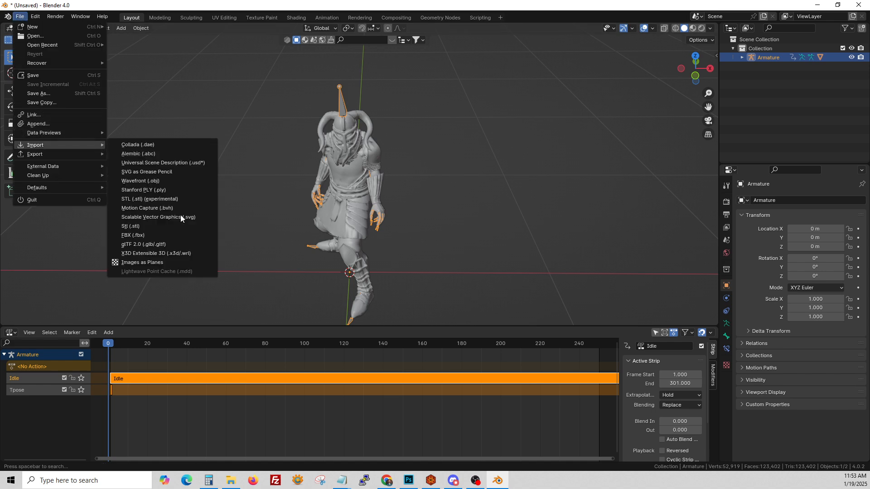
pyautogui.click(188, 238)
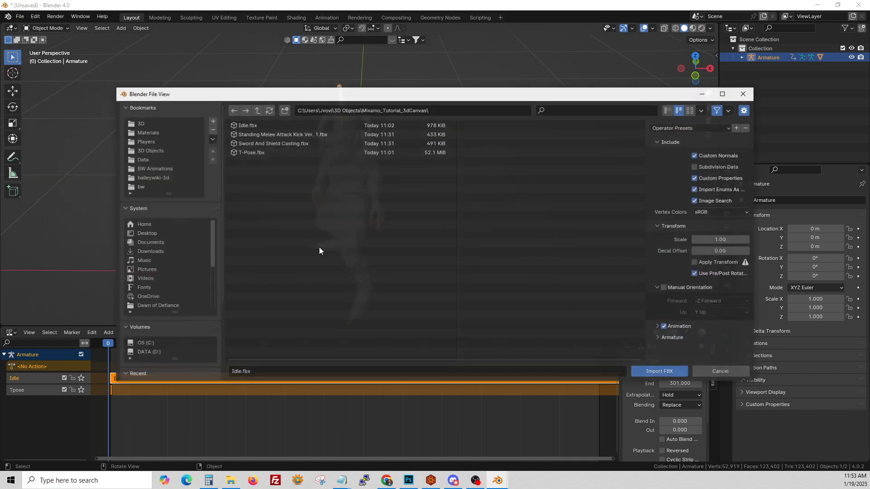
pyautogui.doubleClick(273, 142)
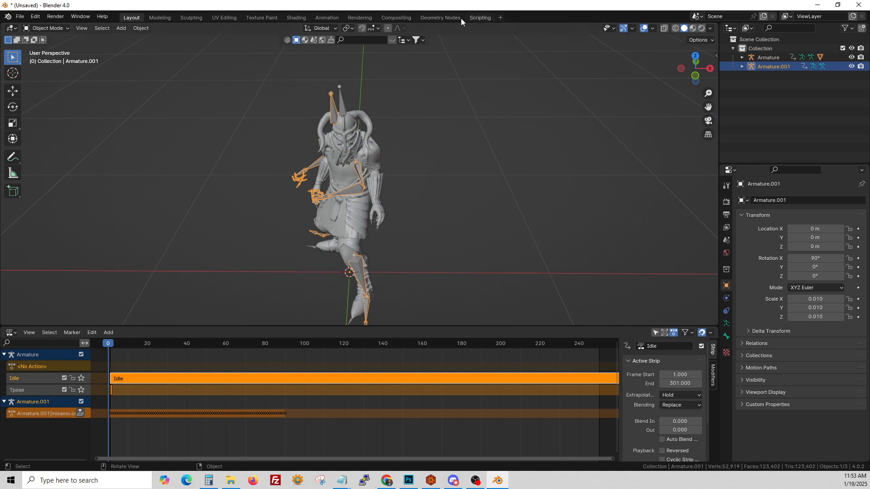
# - Run the keyframe-scaling script on the imported casting armature, Armature.001, and return to the Layout workspace
pyautogui.click(478, 18)
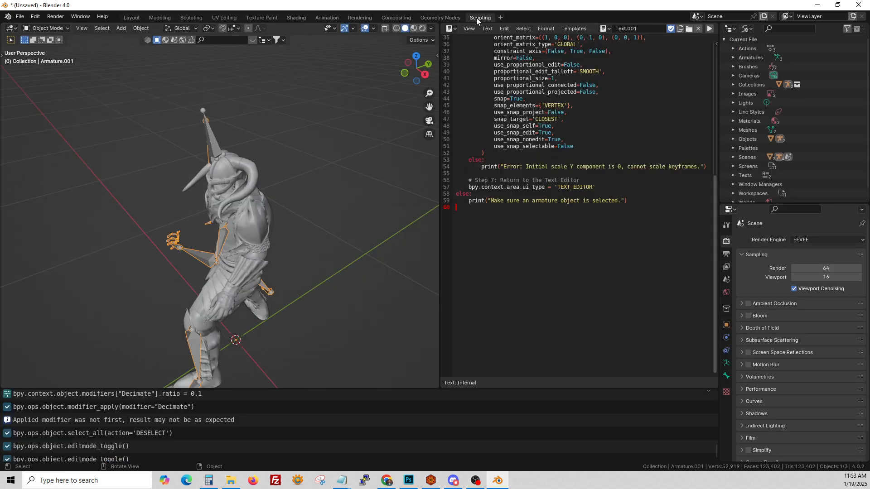
pyautogui.click(709, 29)
pyautogui.click(131, 17)
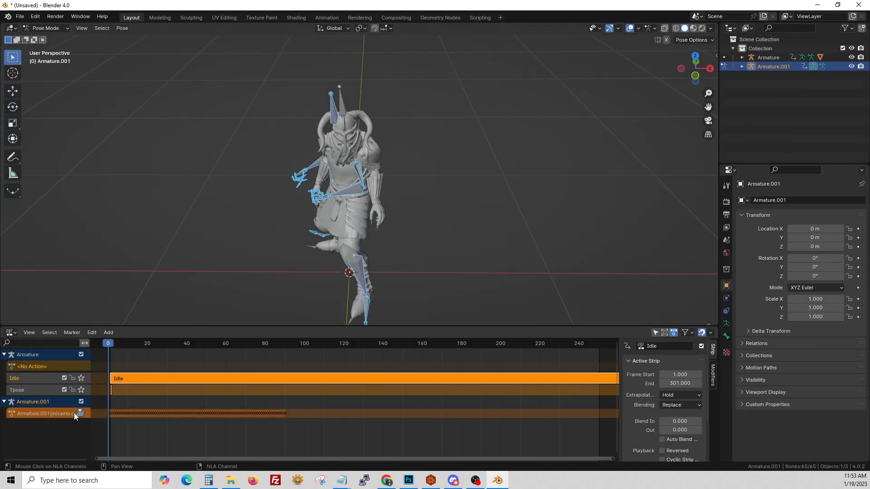
# - Rename Armature.001's action to Casting in the Action Editor and push it down to the NLA
pyautogui.click(11, 332)
pyautogui.click(132, 357)
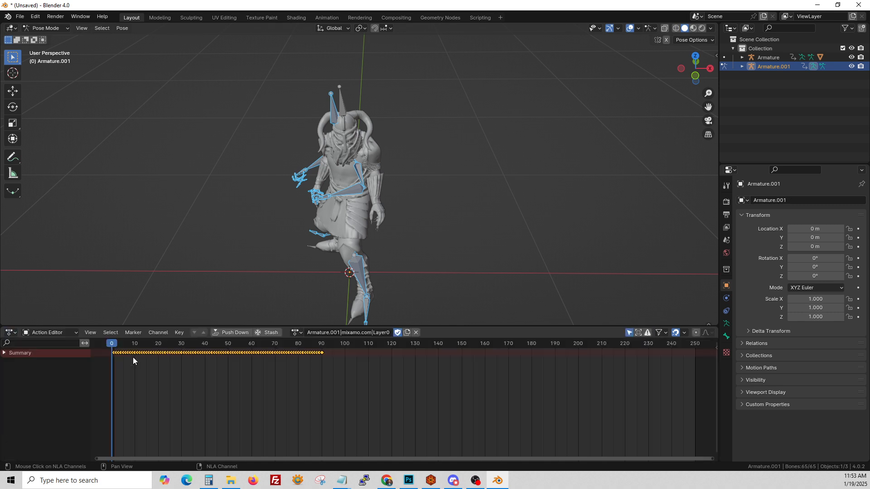
pyautogui.click(367, 333)
pyautogui.write('Casting')
pyautogui.press('Return')
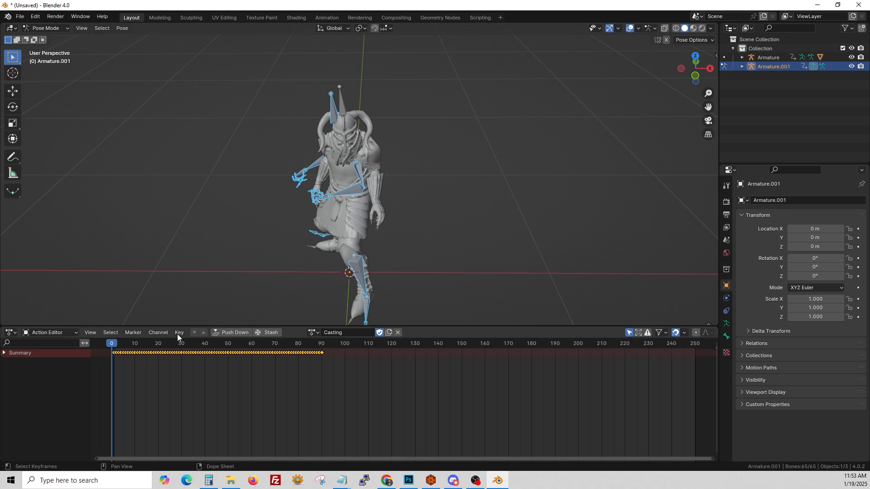
pyautogui.click(235, 333)
# - Switch Armature.001 to Object Mode and delete it from the scene
pyautogui.click(56, 29)
pyautogui.click(53, 39)
pyautogui.press('Delete')
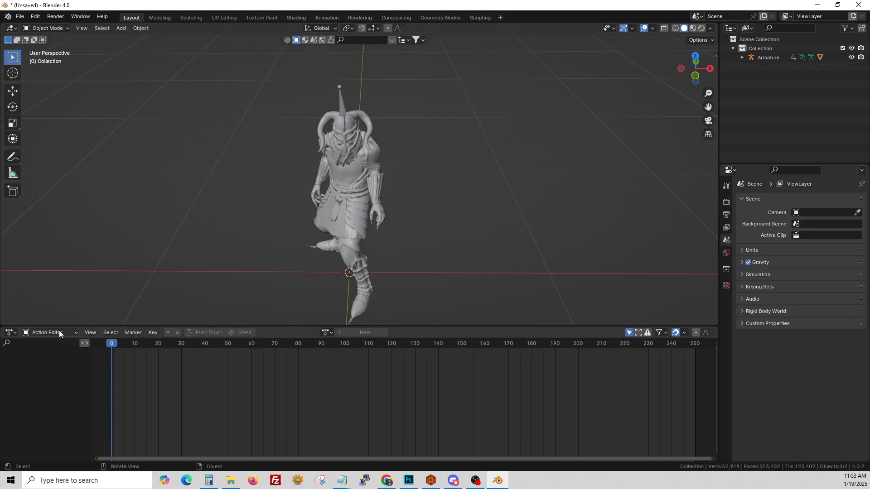
# - Assign the Casting action to the remaining Armature in the NLA editor and push it down as a track
pyautogui.click(17, 333)
pyautogui.click(146, 395)
pyautogui.click(45, 366)
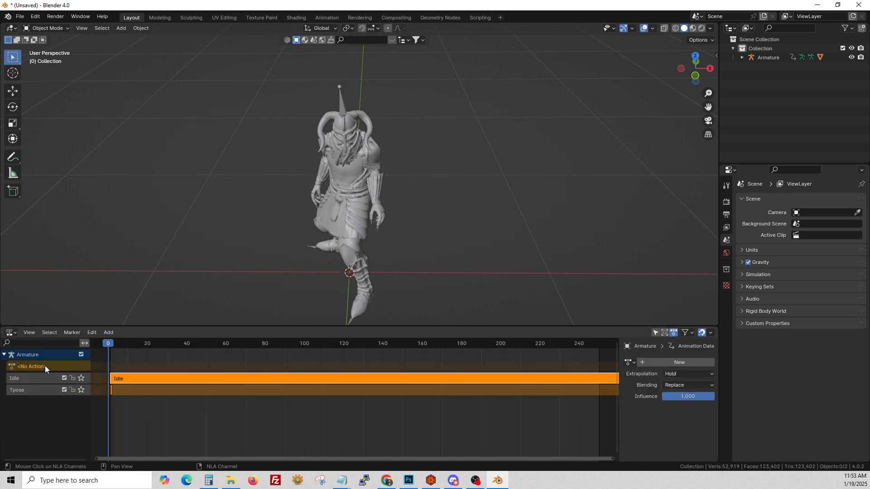
pyautogui.click(628, 362)
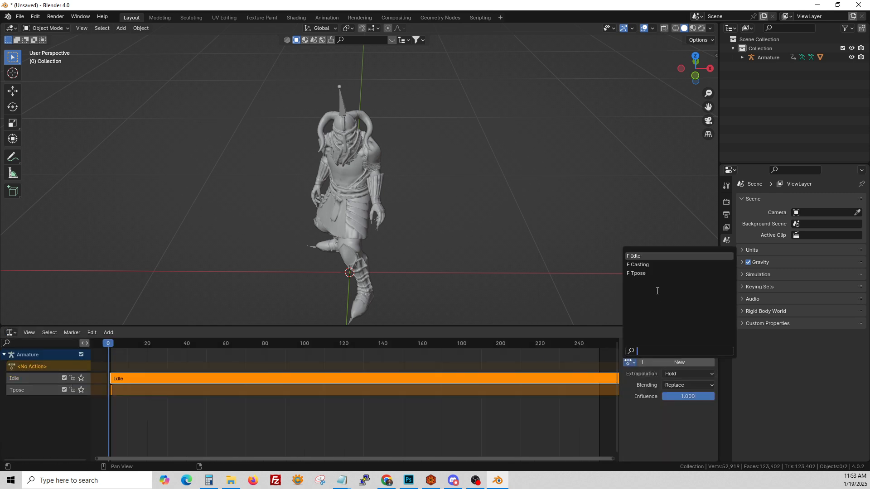
pyautogui.click(657, 264)
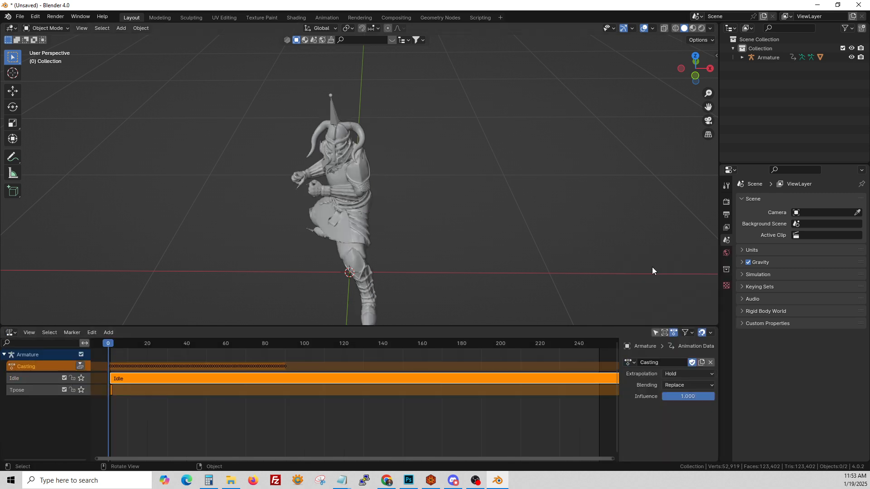
pyautogui.click(80, 365)
# - Import the FBX animation Standing Melee Attack Kick Ver. 1.fbx
pyautogui.click(20, 17)
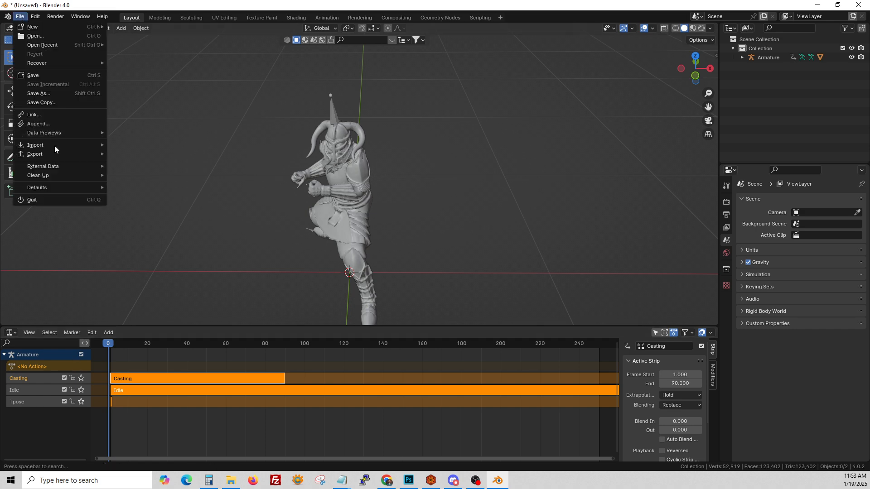
pyautogui.moveTo(55, 146)
pyautogui.click(182, 238)
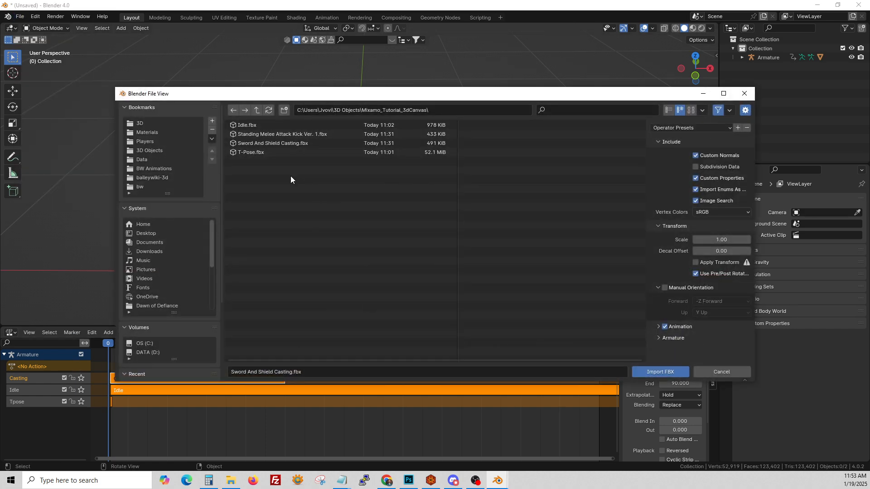
pyautogui.doubleClick(274, 133)
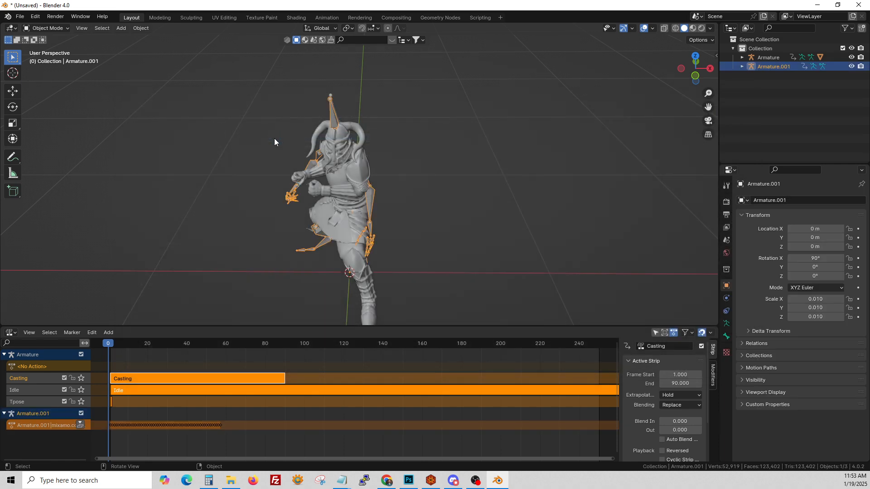
# - Run the keyframe-scaling script on the imported kick armature, Armature.001, and return to the Layout workspace
pyautogui.click(489, 18)
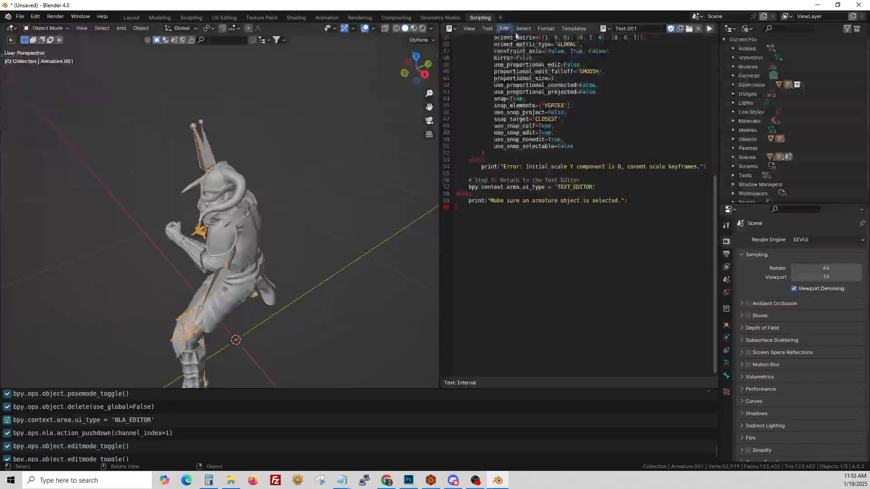
pyautogui.click(709, 28)
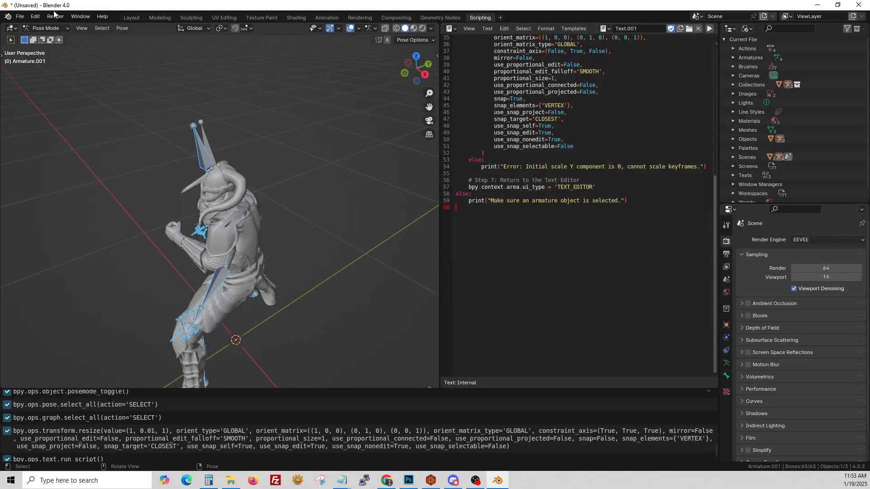
pyautogui.click(132, 17)
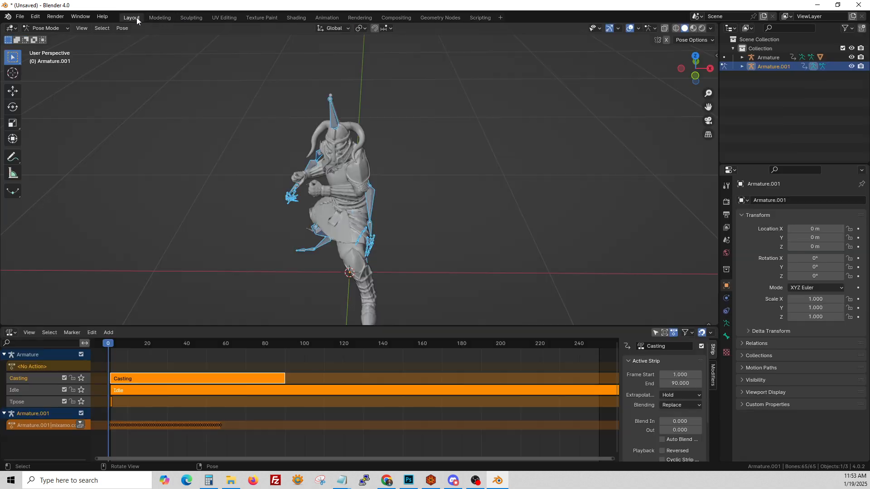
# - Put the kick armature, Armature.001, in Object Mode and delete it
pyautogui.click(50, 31)
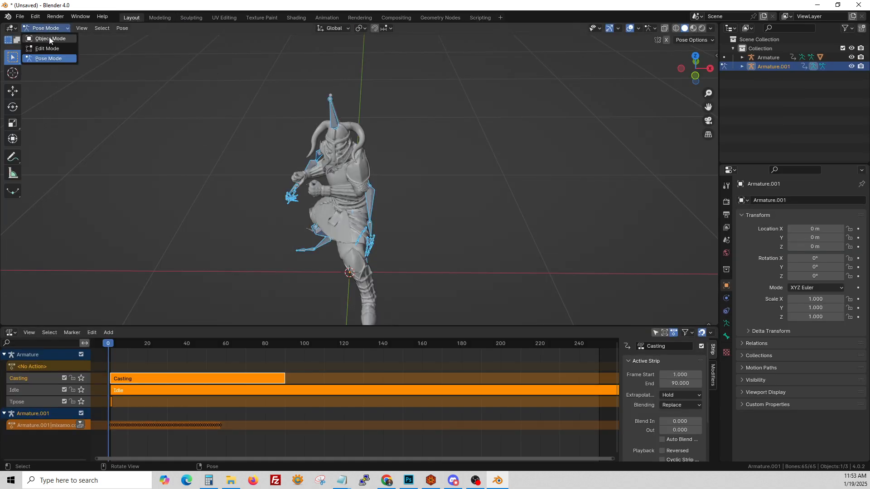
pyautogui.click(46, 34)
pyautogui.press('Delete')
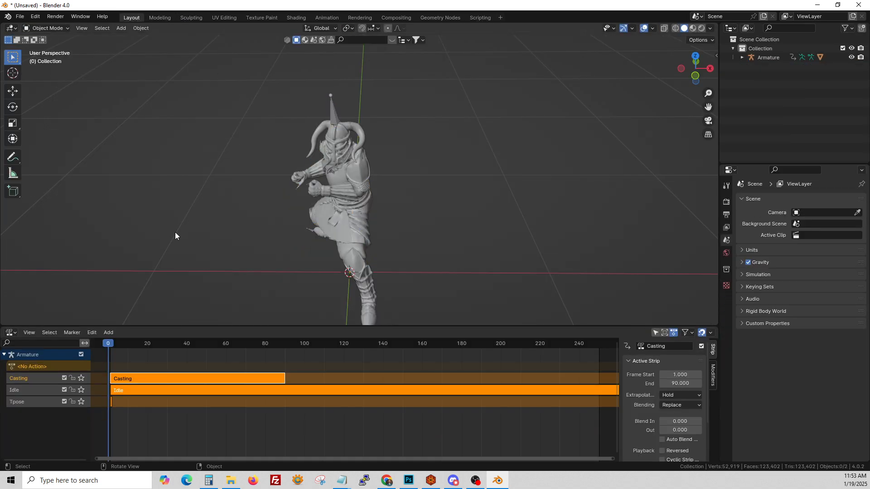
pyautogui.click(58, 367)
pyautogui.click(630, 362)
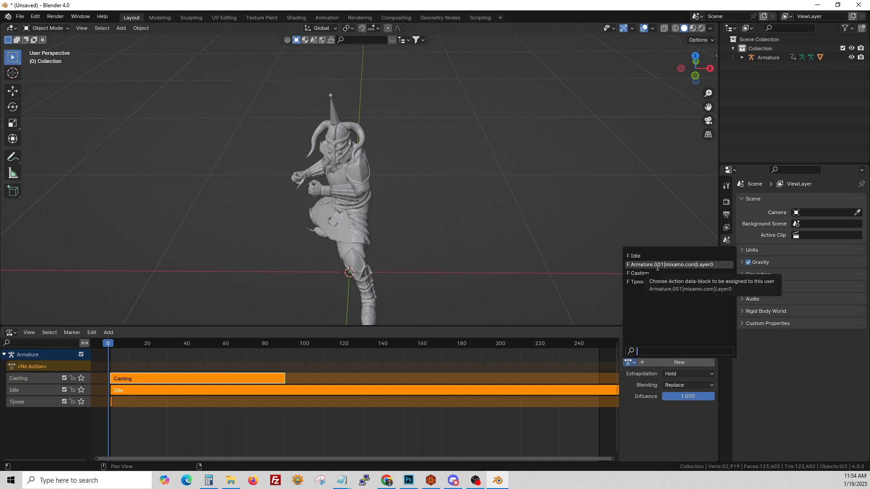
pyautogui.click(27, 332)
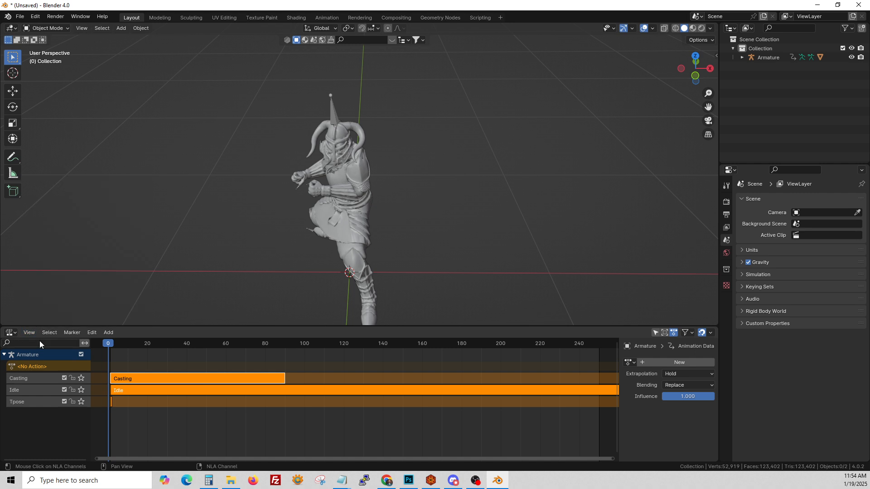
pyautogui.click(10, 333)
pyautogui.click(132, 357)
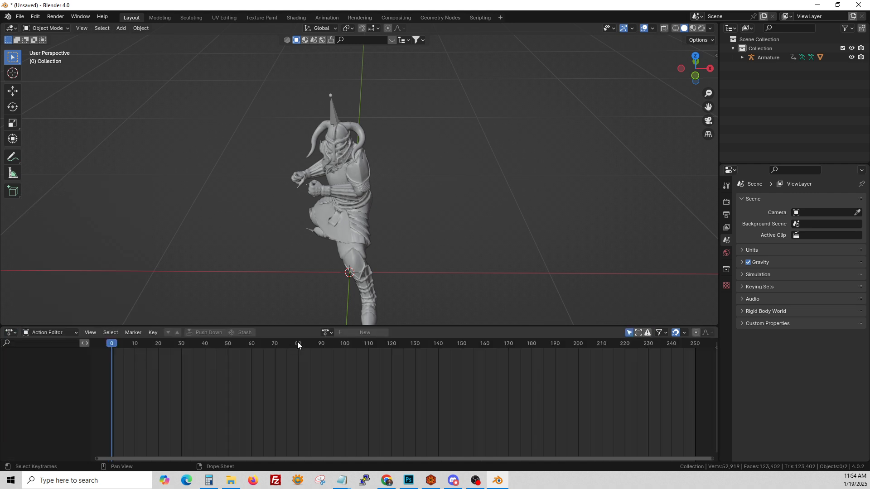
pyautogui.click(326, 332)
pyautogui.press('Escape')
pyautogui.click(59, 333)
pyautogui.click(63, 355)
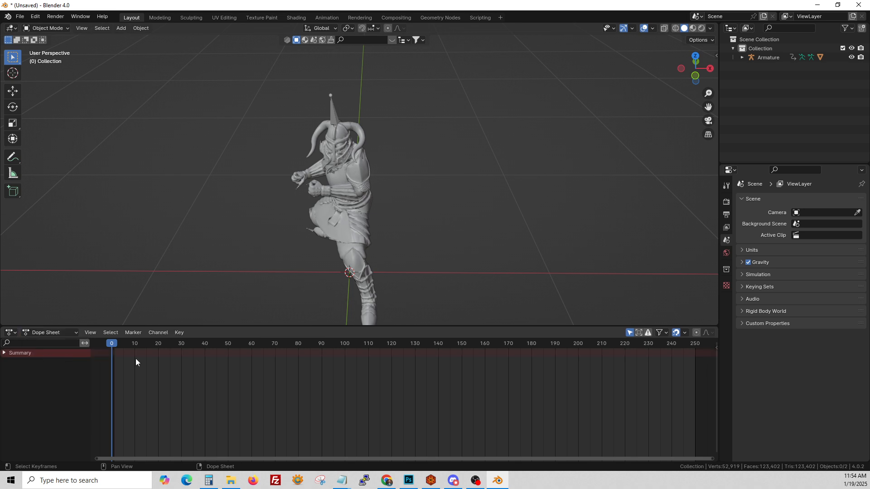
pyautogui.click(64, 333)
pyautogui.click(45, 355)
pyautogui.click(48, 332)
pyautogui.click(47, 365)
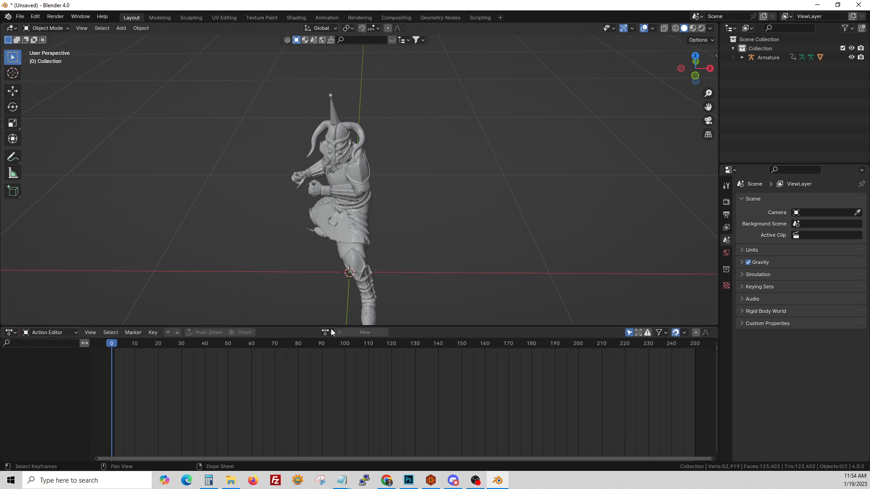
pyautogui.click(328, 333)
pyautogui.click(342, 356)
pyautogui.click(12, 333)
pyautogui.click(128, 397)
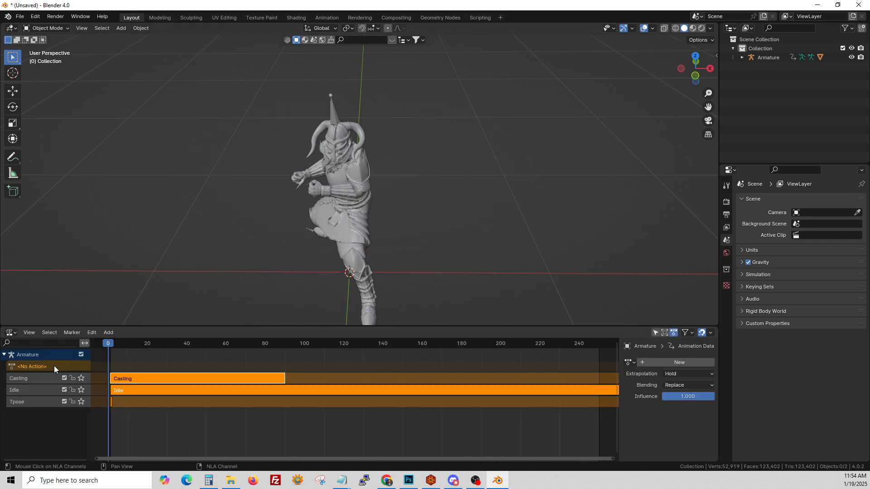
# - Assign the Armature.001|mixamo.com|Layer0 action to the remaining Armature and push it down onto its NLA stack
pyautogui.click(628, 362)
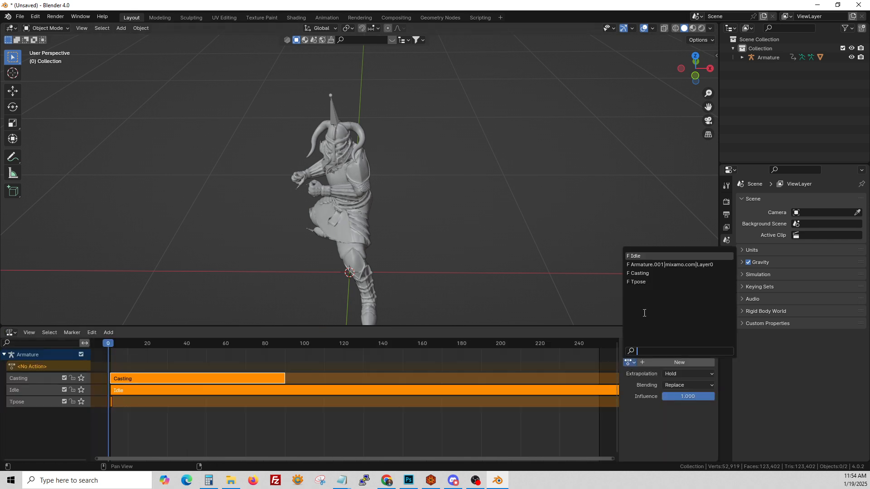
pyautogui.click(664, 266)
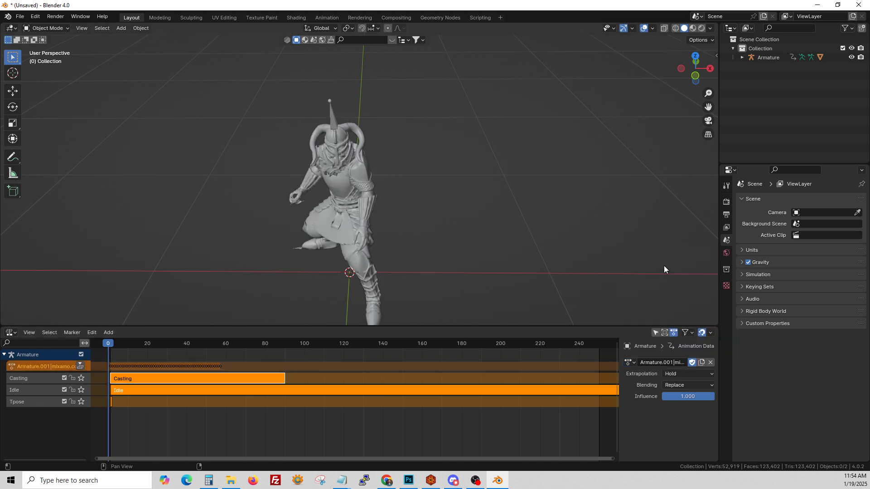
pyautogui.click(80, 366)
# - Rename the newly pushed-down NLA track to Kick and keep the timeline at frame 0
pyautogui.doubleClick(43, 378)
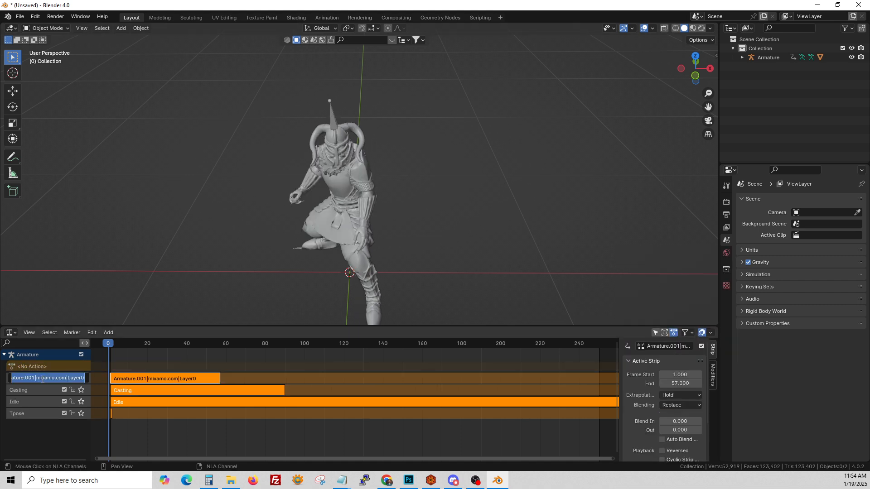
pyautogui.write('Kick')
pyautogui.press('Return')
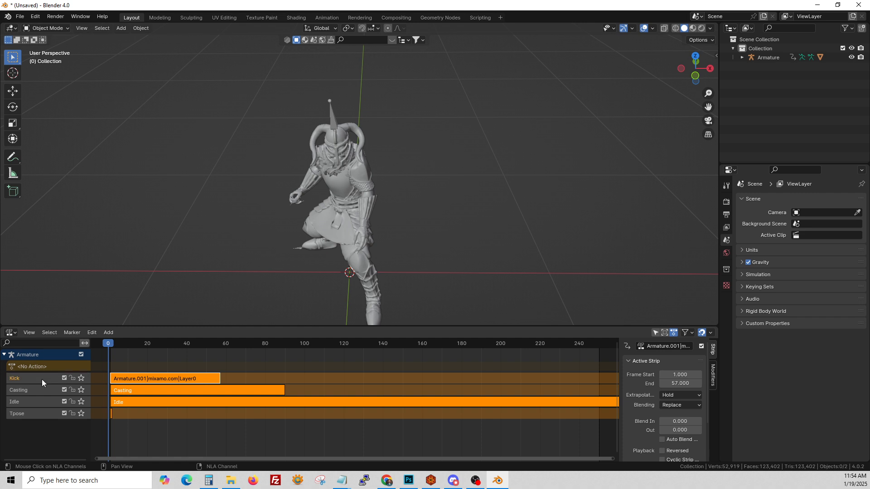
pyautogui.moveTo(107, 344)
pyautogui.mouseDown()
pyautogui.moveTo(151, 343)
pyautogui.moveTo(94, 341)
pyautogui.mouseUp()
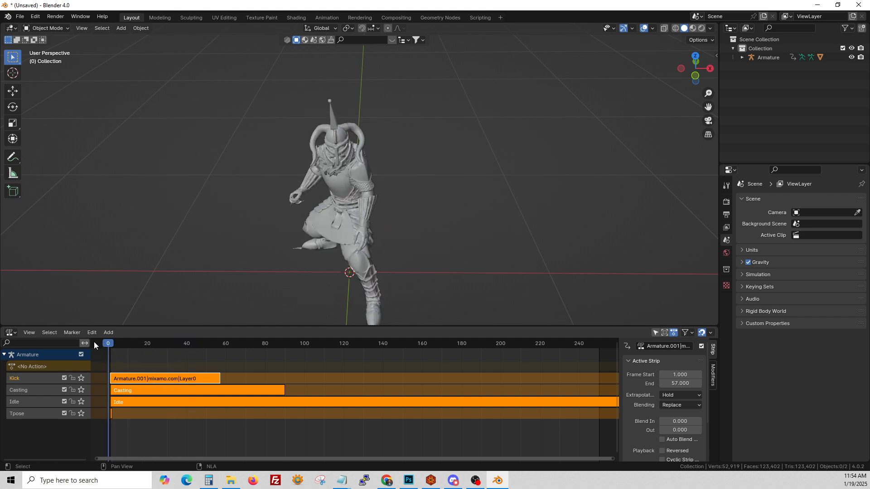
# - Disable the Kick, Casting and Idle NLA tracks in turn to check the underlying poses at frame 0, re-enabling all three
pyautogui.click(64, 378)
pyautogui.moveTo(107, 345)
pyautogui.mouseDown()
pyautogui.moveTo(208, 341)
pyautogui.moveTo(94, 344)
pyautogui.mouseUp()
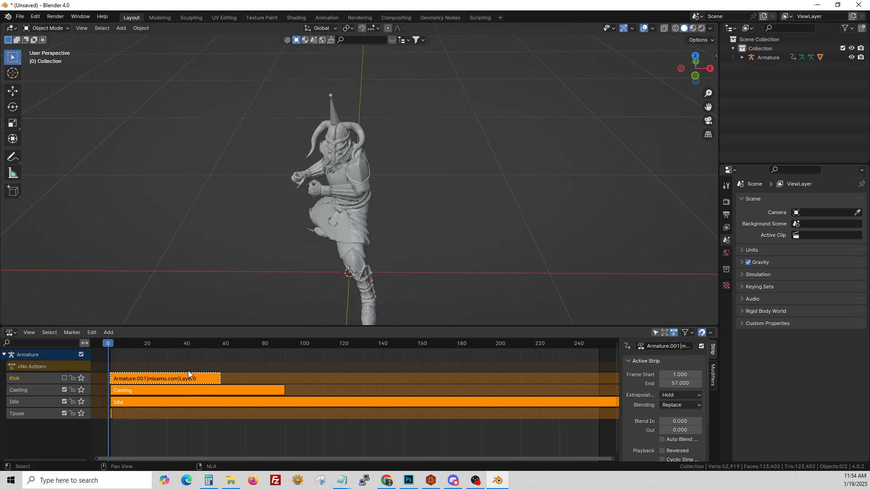
pyautogui.click(64, 389)
pyautogui.moveTo(110, 343)
pyautogui.mouseDown()
pyautogui.moveTo(256, 340)
pyautogui.moveTo(108, 344)
pyautogui.mouseUp()
pyautogui.click(64, 401)
pyautogui.click(64, 401)
pyautogui.click(64, 390)
pyautogui.click(63, 378)
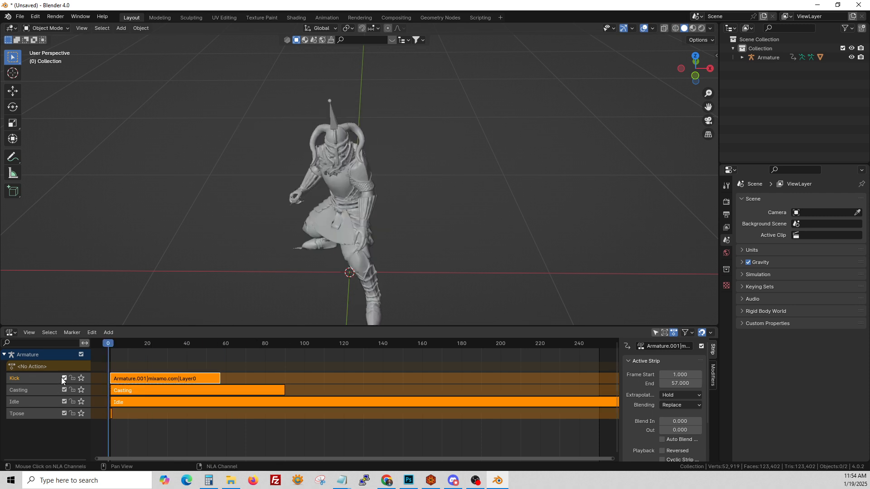
# - Show the Blender File data in the Outliner and rename the Armature.001|mixamo.com|Layer0 action to Kick
pyautogui.click(747, 28)
pyautogui.click(772, 81)
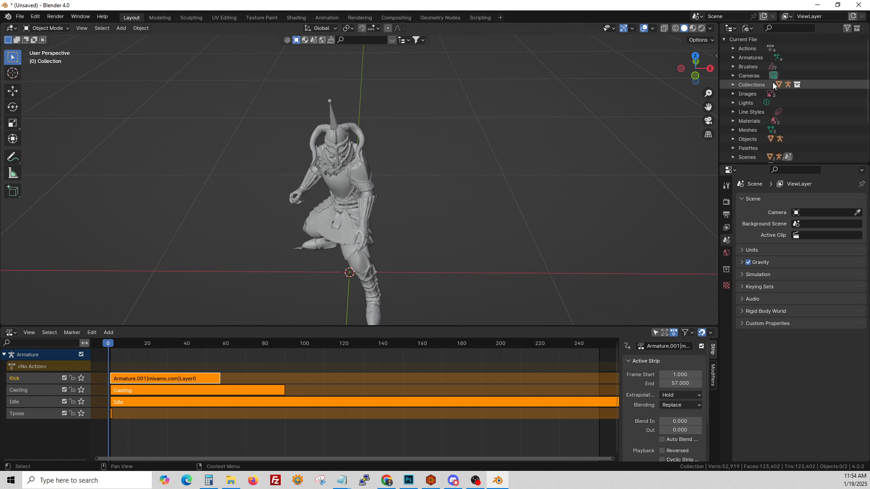
pyautogui.click(733, 48)
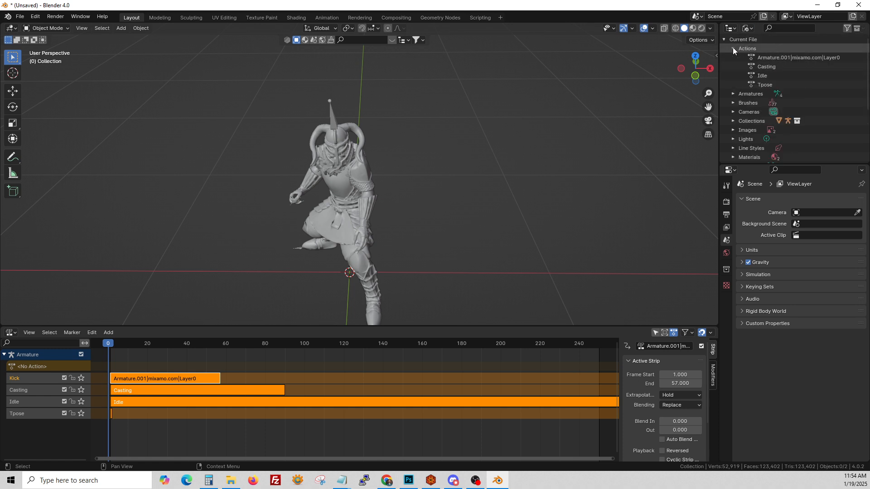
pyautogui.doubleClick(781, 58)
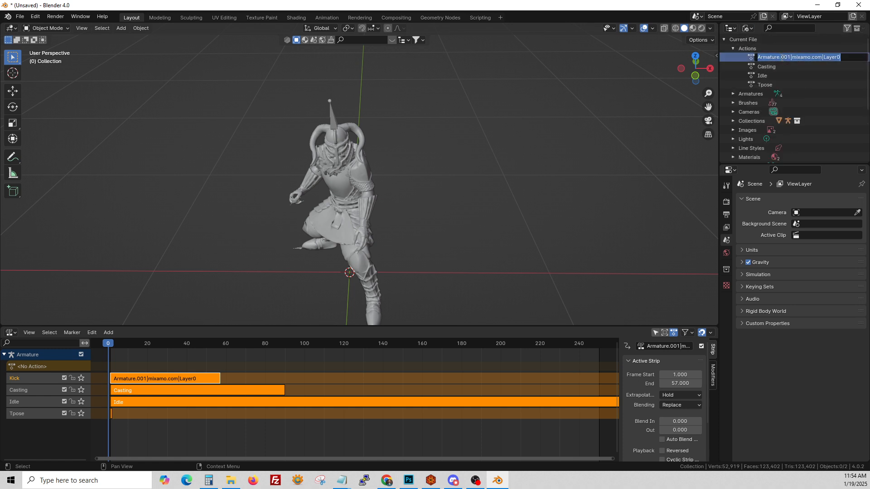
pyautogui.write('Kick')
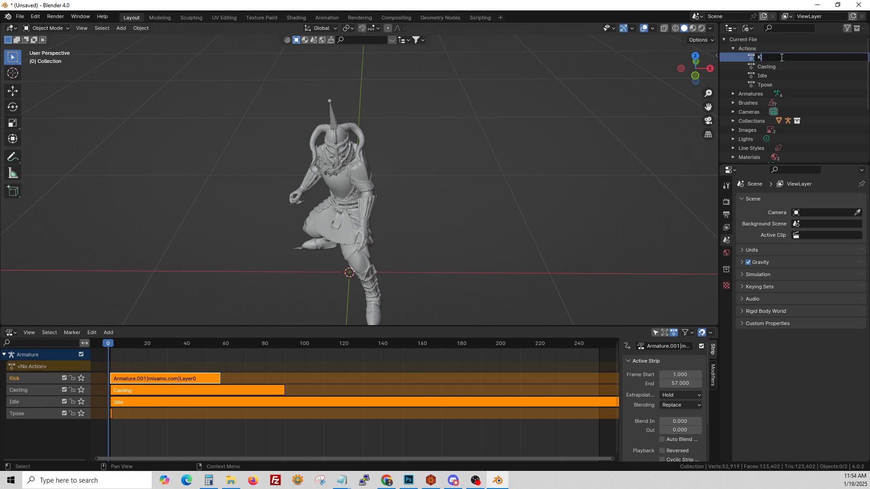
pyautogui.press('Return')
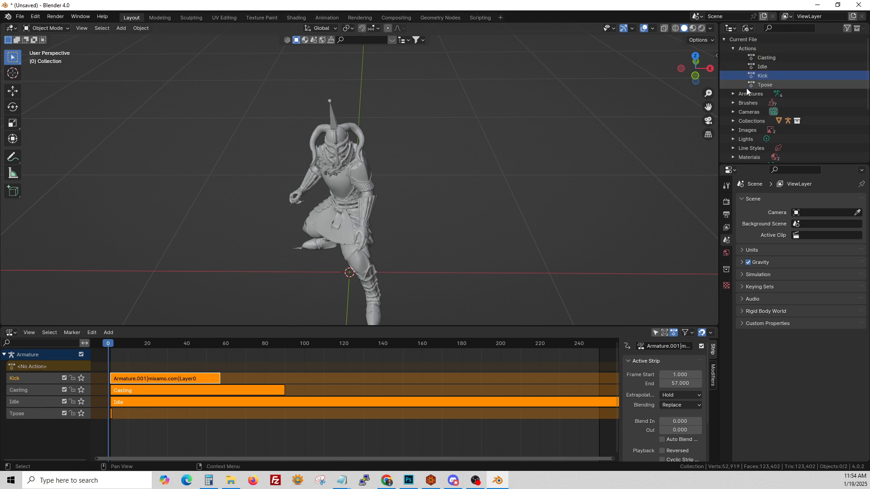
# - Number the T-pose and idle actions by renaming them to 1. Tpose and 2. Idle
pyautogui.doubleClick(764, 85)
pyautogui.press('Home')
pyautogui.write('1.')
pyautogui.press('Return')
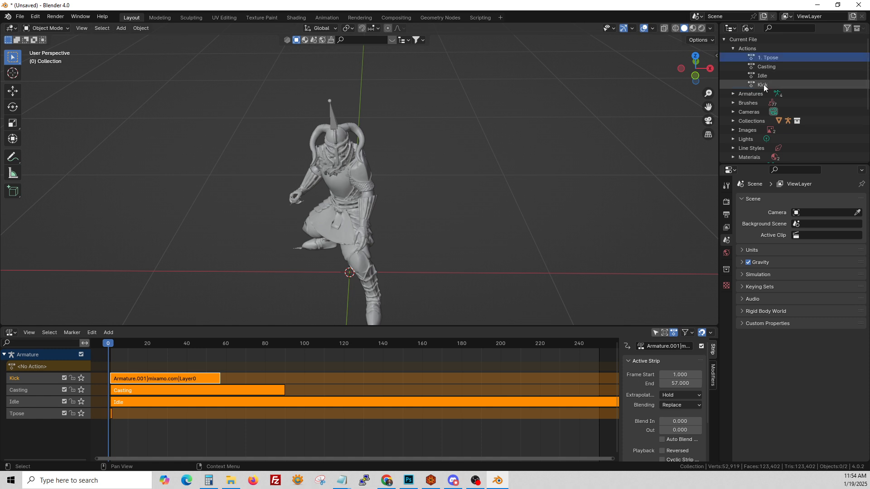
pyautogui.doubleClick(770, 74)
pyautogui.press('Home')
pyautogui.write('2.')
pyautogui.press('Return')
# - Number the remaining two actions by renaming them to 3. Casting and 4. Kick
pyautogui.doubleClick(764, 75)
pyautogui.press('Home')
pyautogui.write('2.')
pyautogui.press('Return')
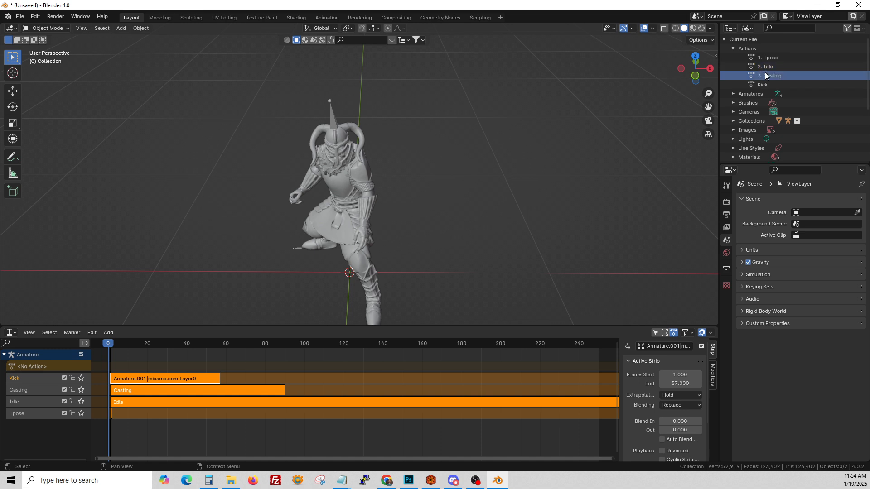
pyautogui.doubleClick(763, 85)
pyautogui.press('Home')
pyautogui.write('5')
pyautogui.write('.')
pyautogui.press('Return')
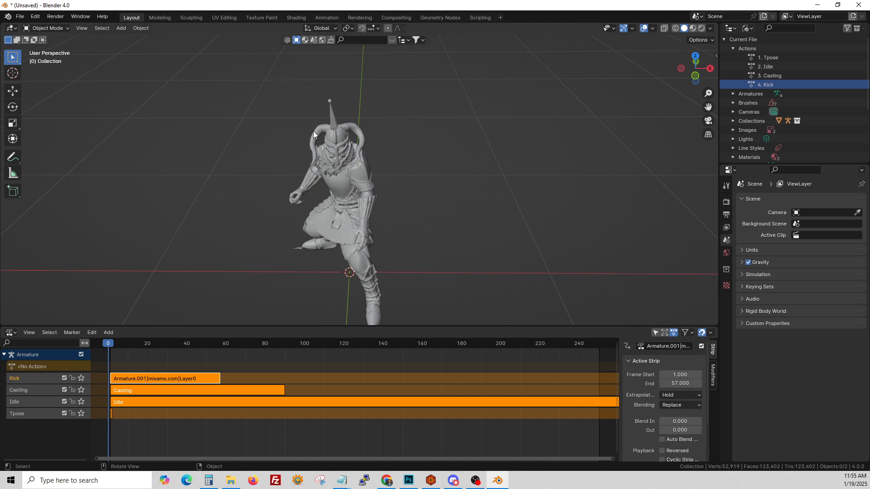
# - Select the armature, start a glTF 2.0 export in the Mixamo_Tutorial_3dCanvas folder, and pick fighter_animated.glb as the base file name
pyautogui.click(331, 112)
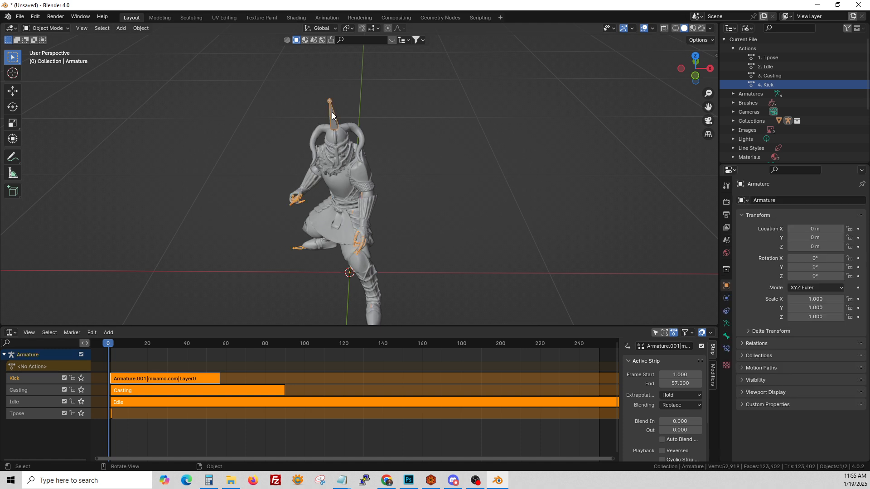
pyautogui.click(19, 19)
pyautogui.moveTo(50, 152)
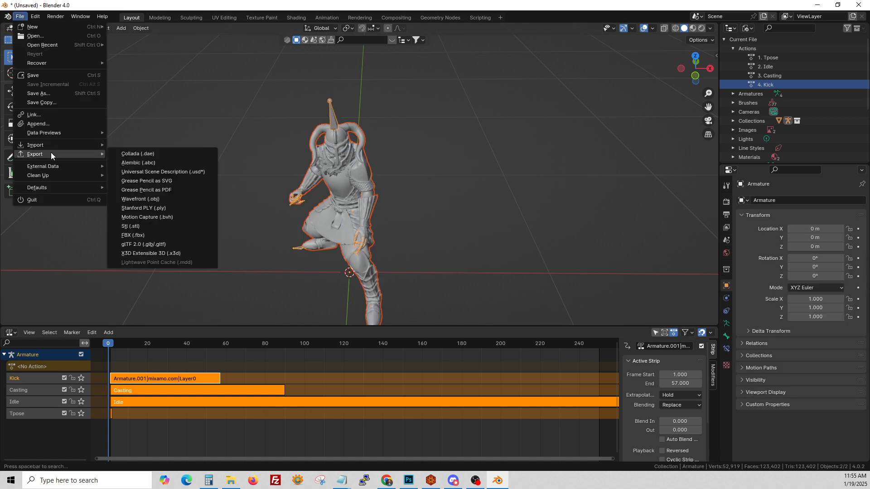
pyautogui.click(159, 243)
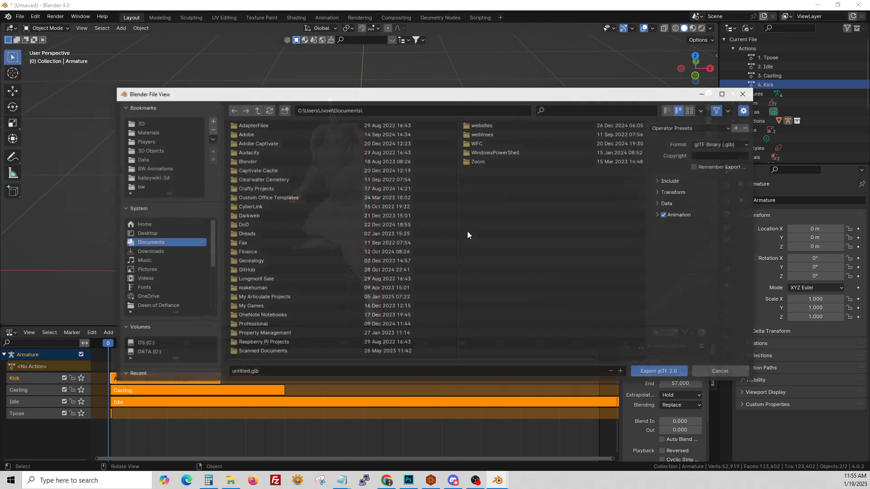
pyautogui.click(146, 151)
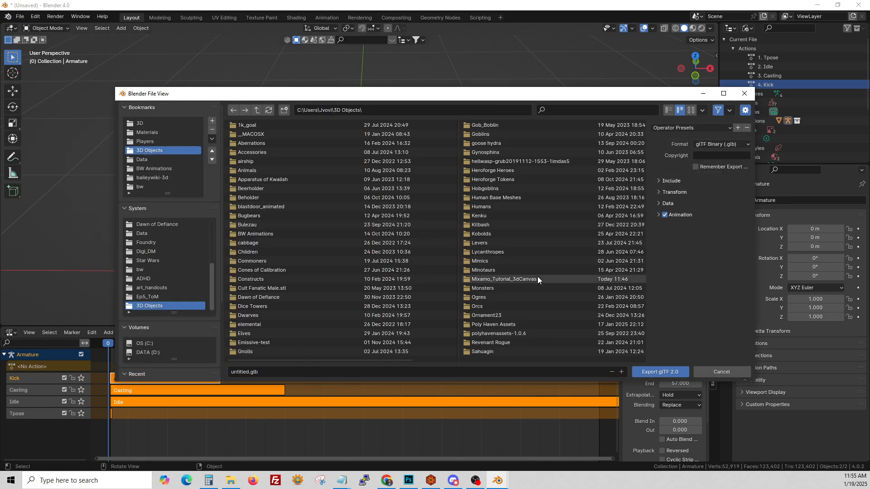
pyautogui.click(523, 279)
pyautogui.click(253, 124)
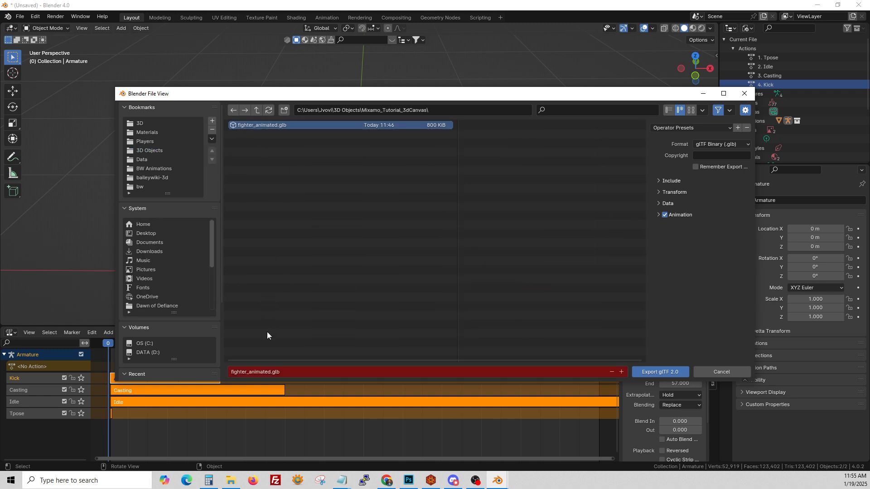
# - Name the export fighter_animated_sized.glb, review the export options, and export it as glTF Binary
pyautogui.click(270, 371)
pyautogui.click(270, 372)
pyautogui.write('_sized')
pyautogui.click(705, 124)
pyautogui.click(705, 124)
pyautogui.click(672, 162)
pyautogui.click(682, 131)
pyautogui.click(677, 166)
pyautogui.click(671, 181)
pyautogui.click(679, 296)
pyautogui.click(661, 372)
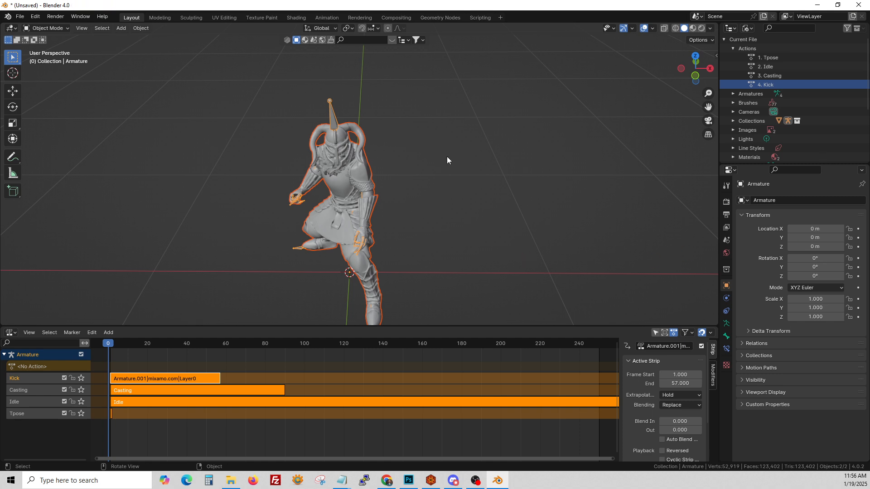
# - Switch to Foundry Virtual Tabletop and upload fighter_animated_sized.glb from Mixamo_Tutorial_3dCanvas for the Bandit token's 3D model
pyautogui.click(431, 480)
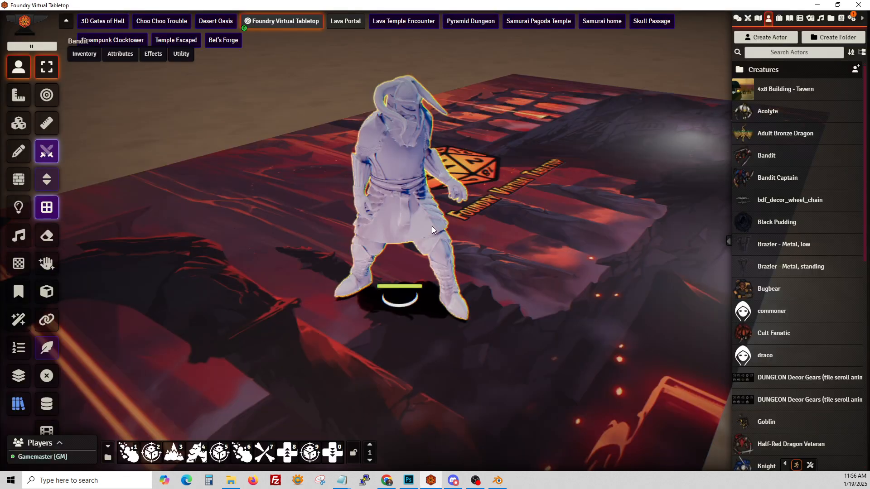
pyautogui.doubleClick(408, 293)
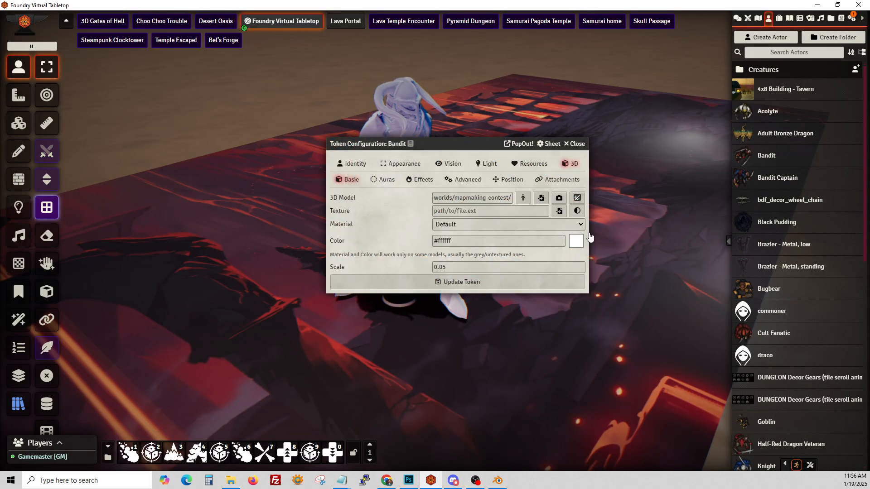
pyautogui.click(541, 199)
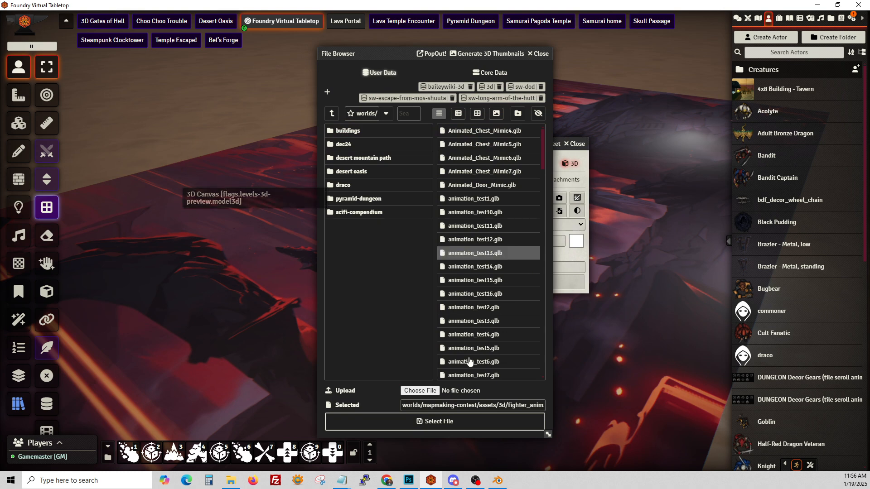
pyautogui.click(429, 391)
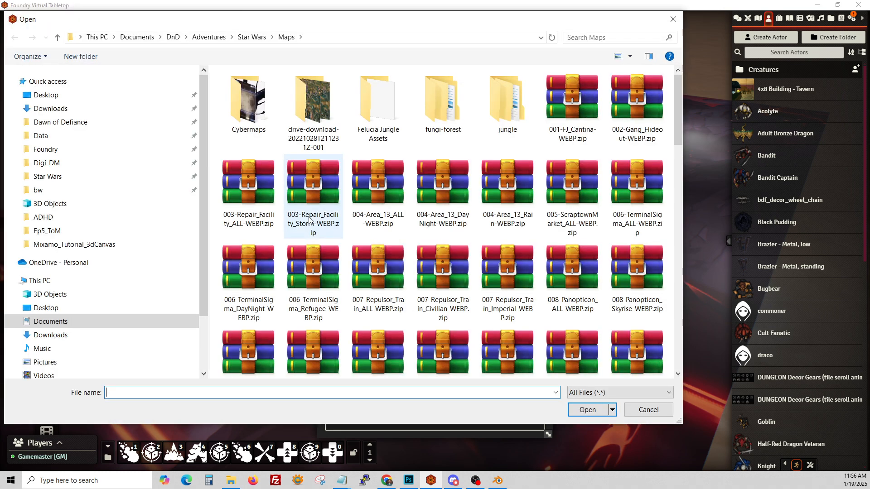
pyautogui.click(58, 203)
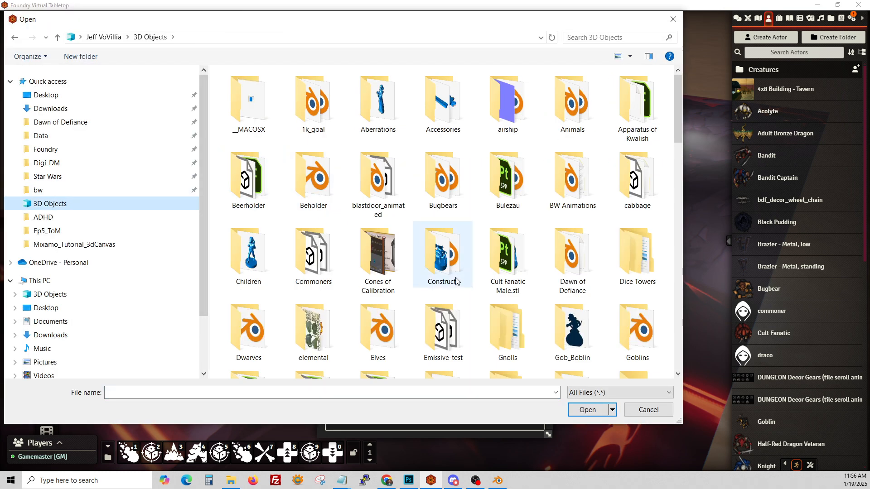
pyautogui.scroll(-5, 439, 331)
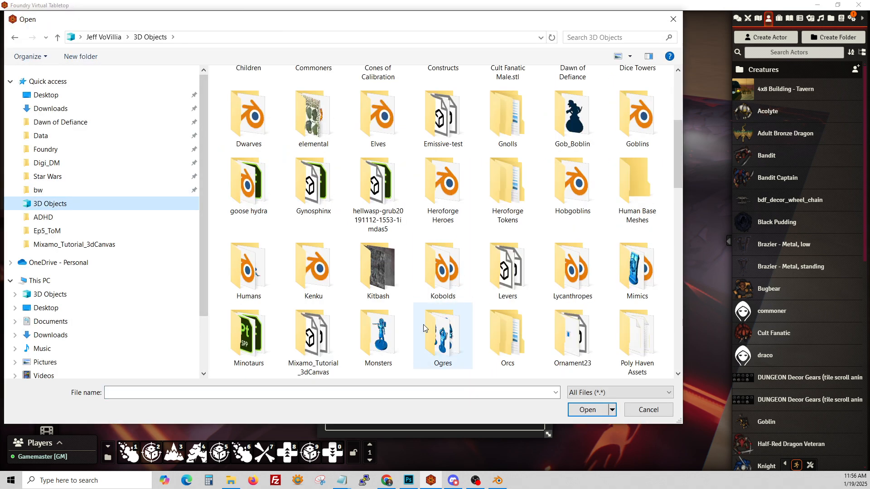
pyautogui.doubleClick(327, 320)
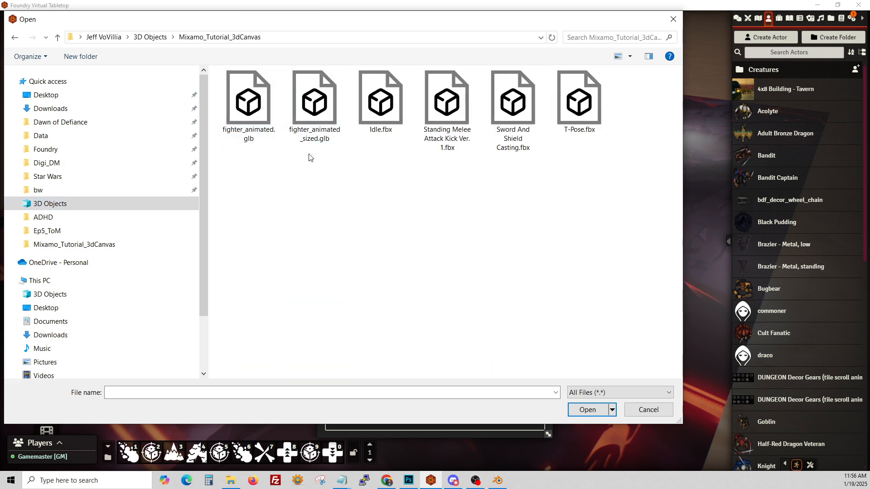
pyautogui.doubleClick(315, 102)
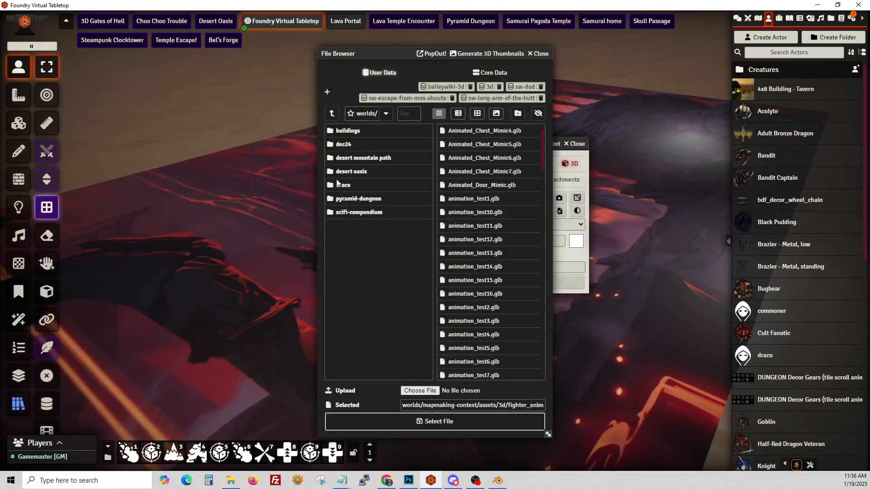
# - Apply the uploaded file as the token's 3D model, set its scale to 1, and update the token
pyautogui.click(433, 424)
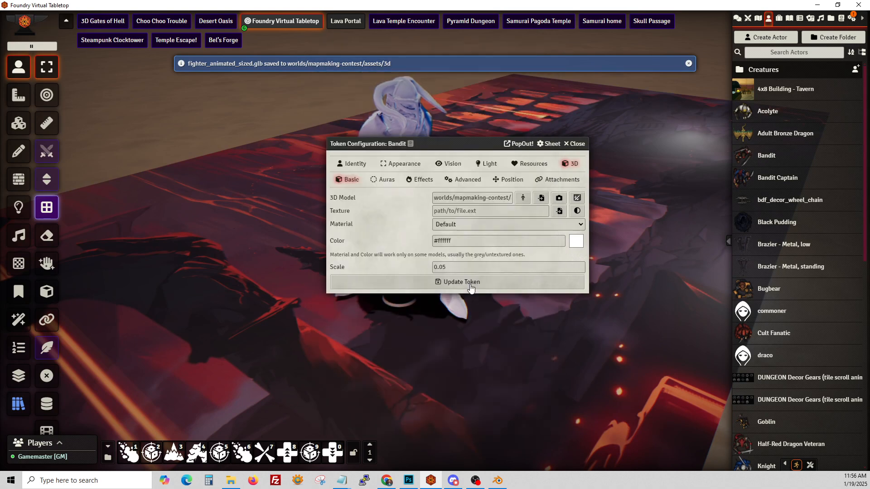
pyautogui.doubleClick(441, 267)
pyautogui.click(442, 282)
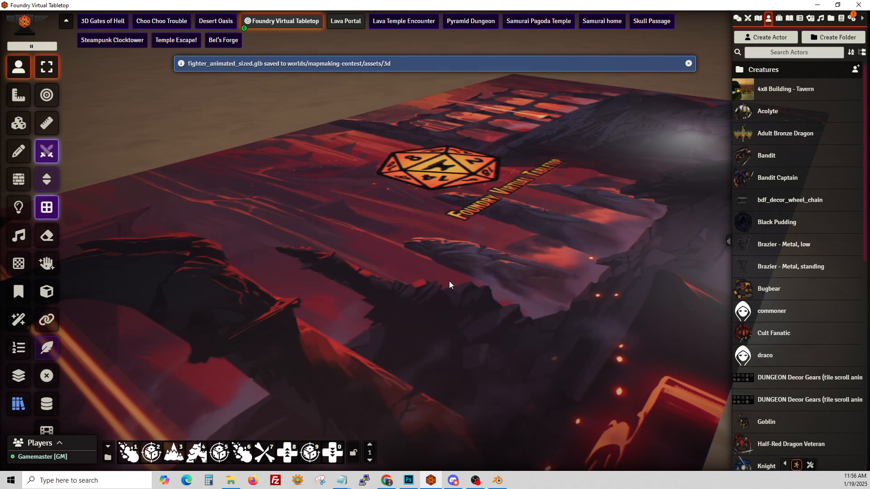
# - Examine the updated Bandit token on its base up close from the front
pyautogui.scroll(4, 411, 303)
pyautogui.moveTo(410, 304); pyautogui.dragTo(247, 294, button='middle')
pyautogui.moveTo(317, 290); pyautogui.dragTo(474, 278, button='right')
pyautogui.scroll(6, 474, 279)
pyautogui.moveTo(541, 274); pyautogui.dragTo(385, 285, button='right')
pyautogui.scroll(6, 547, 284)
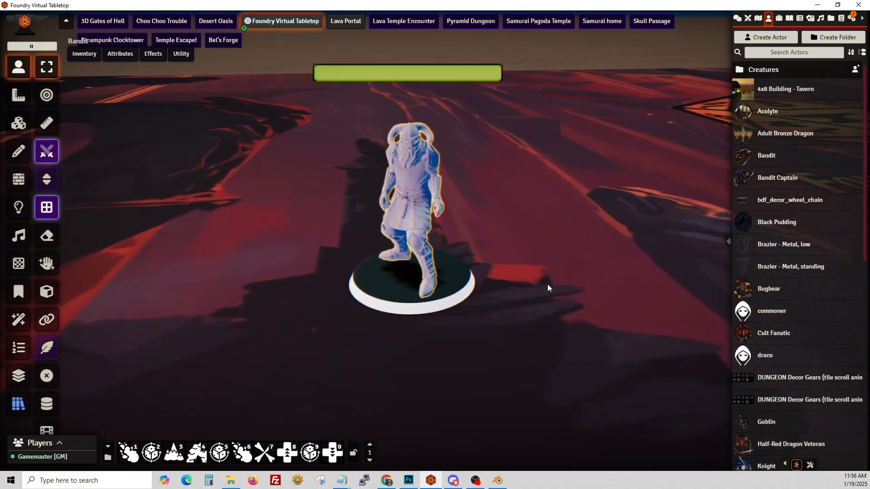
pyautogui.moveTo(572, 265); pyautogui.dragTo(582, 264, button='middle')
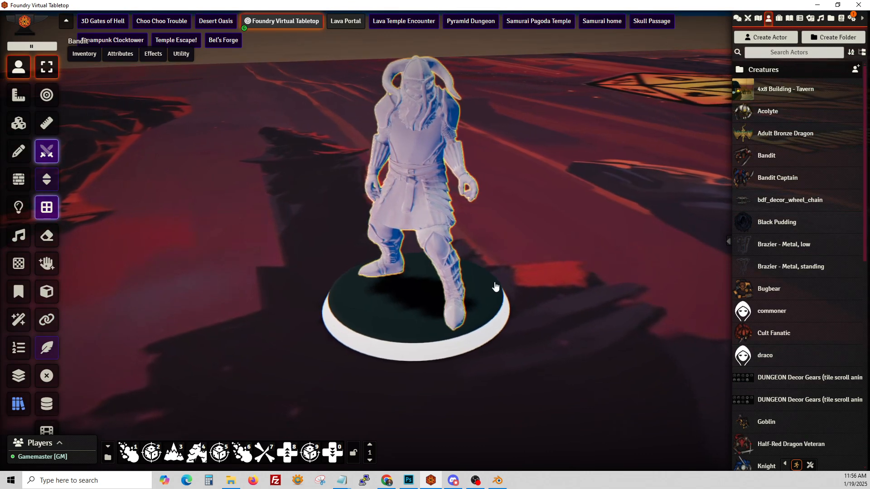
# - Set the Bandit token's animation index to 0 in its advanced 3D settings and update the token
pyautogui.rightClick(466, 307)
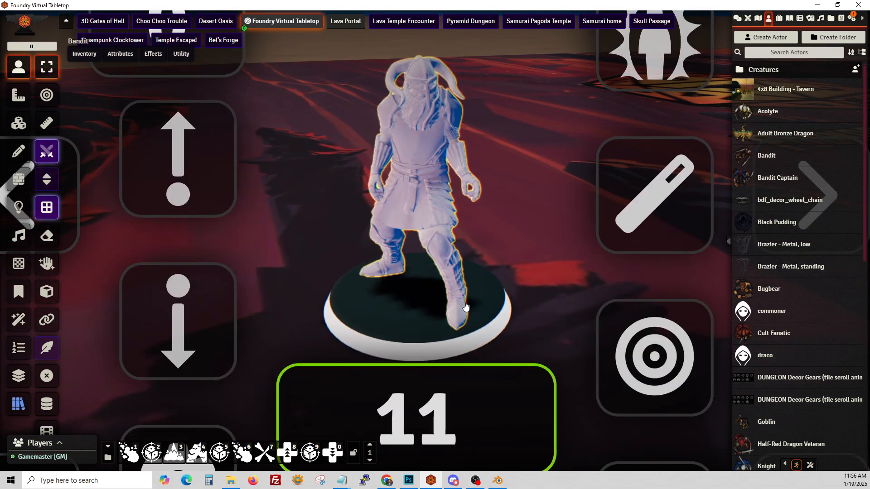
pyautogui.rightClick(465, 308)
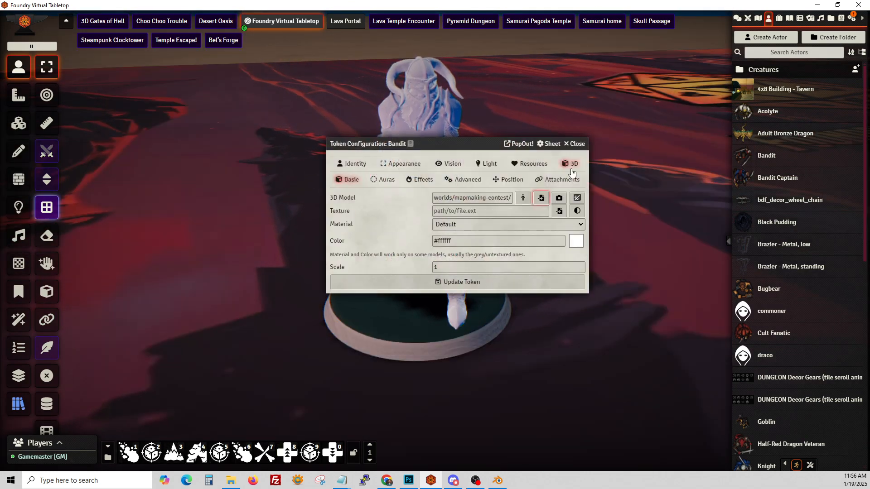
pyautogui.click(462, 180)
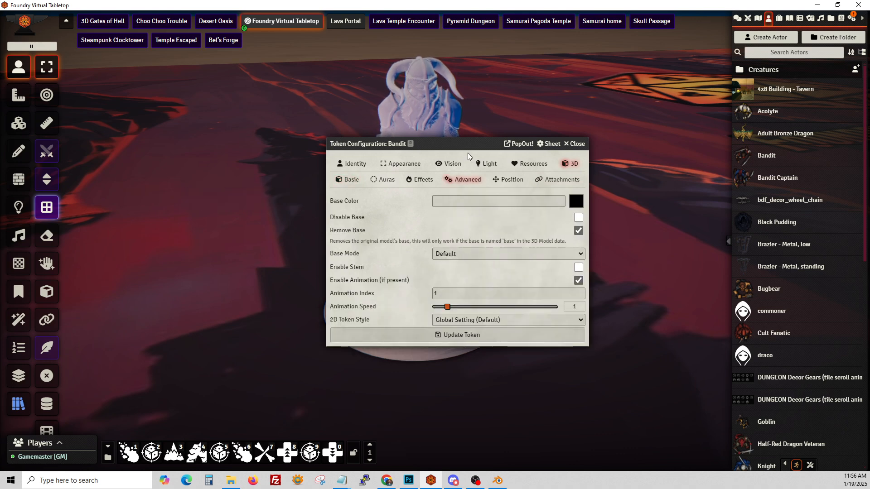
pyautogui.moveTo(416, 144); pyautogui.dragTo(91, 60)
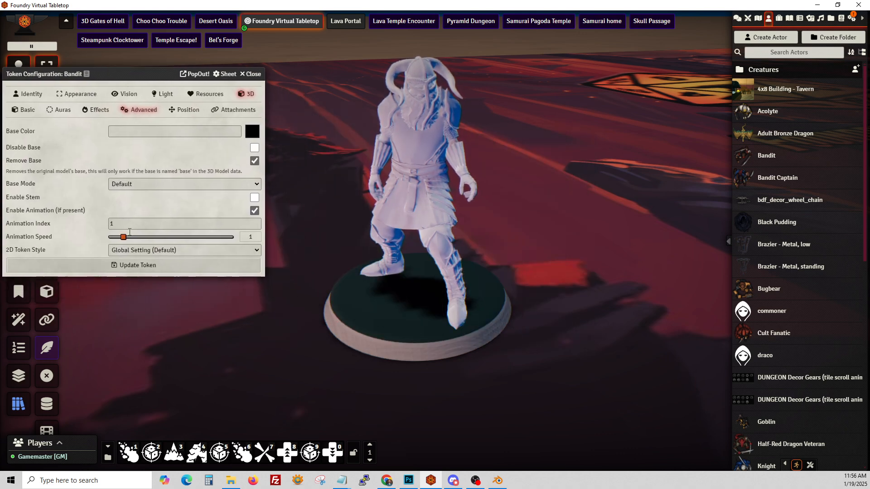
pyautogui.click(80, 221)
pyautogui.write('0')
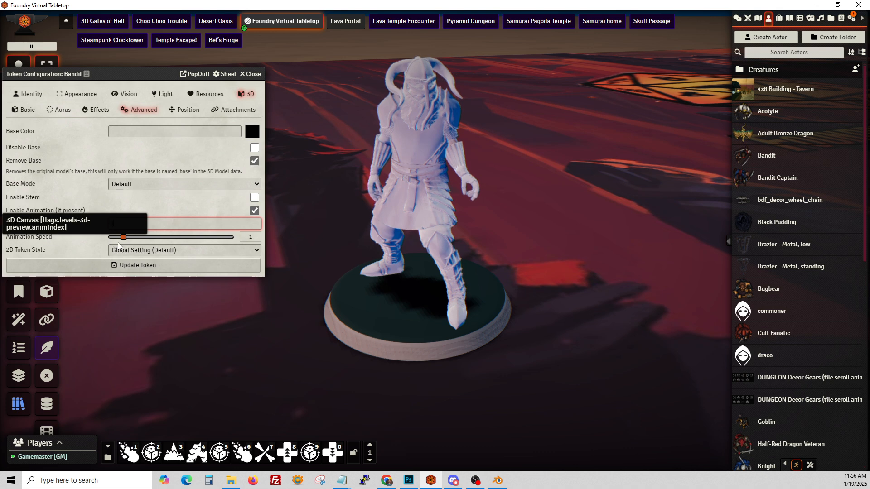
pyautogui.click(155, 268)
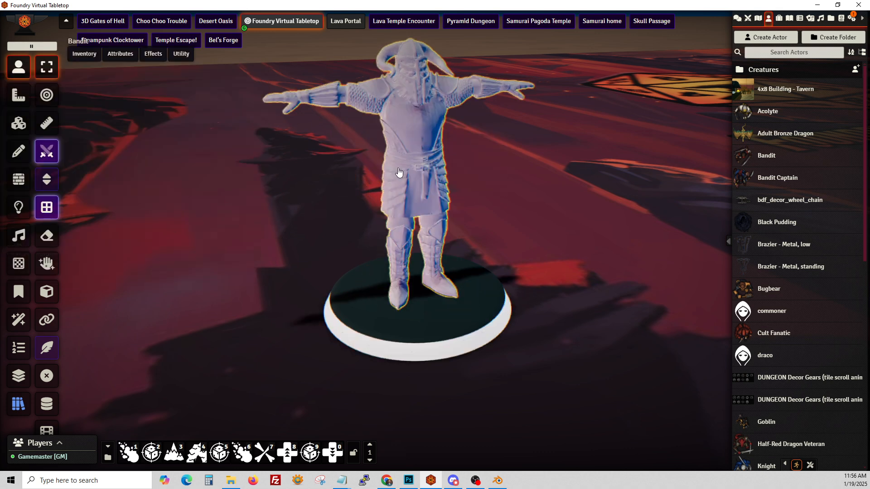
# - Set the Bandit token's animation index to 1 in its advanced 3D settings and update the token
pyautogui.rightClick(399, 171)
pyautogui.rightClick(400, 172)
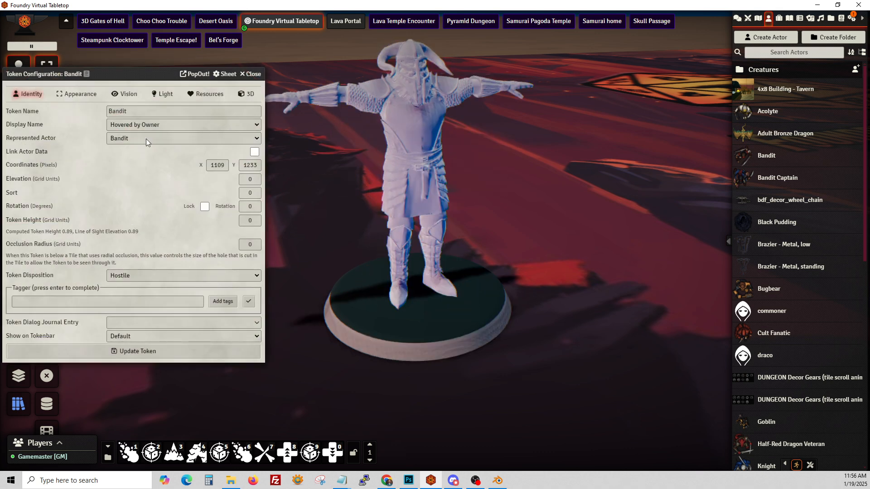
pyautogui.click(251, 74)
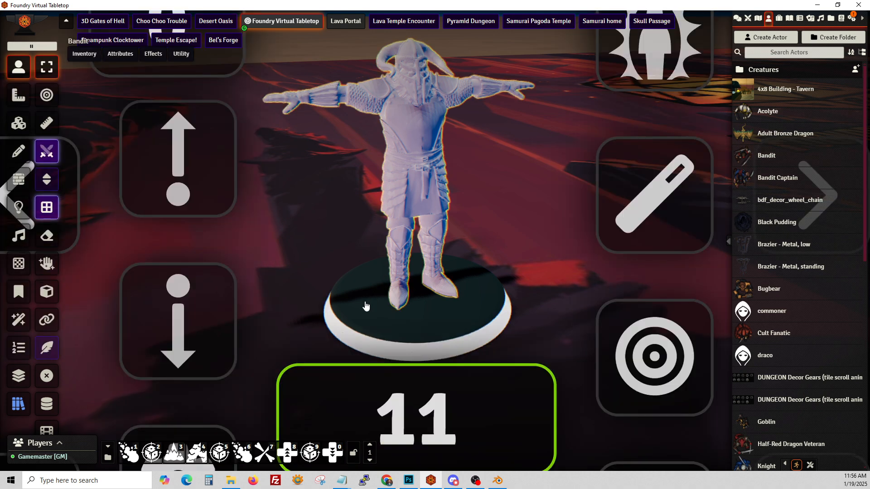
pyautogui.click(177, 467)
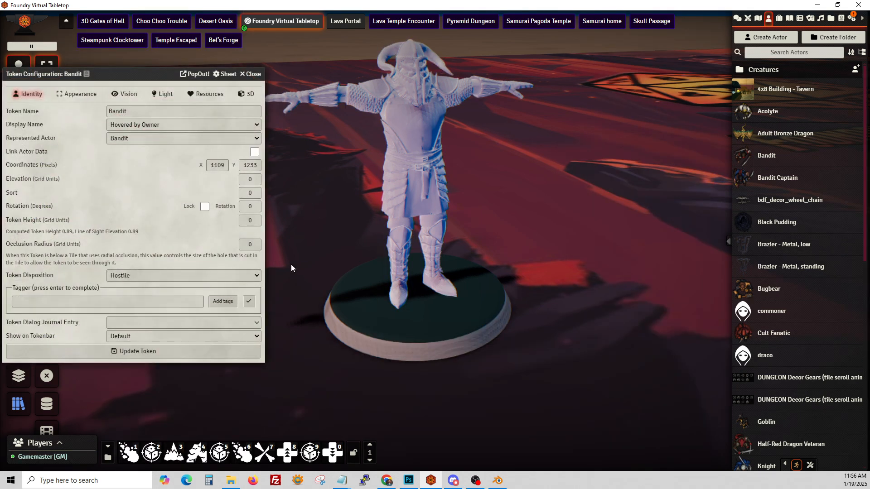
pyautogui.click(245, 93)
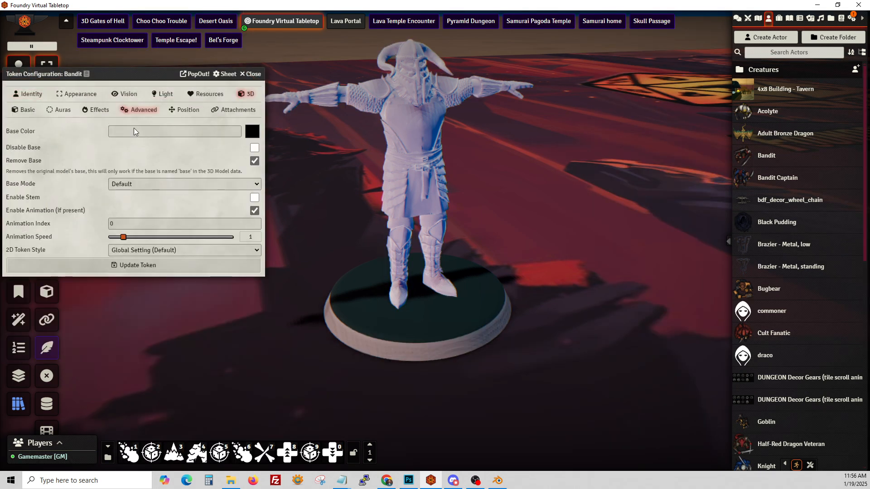
pyautogui.click(146, 223)
pyautogui.click(123, 262)
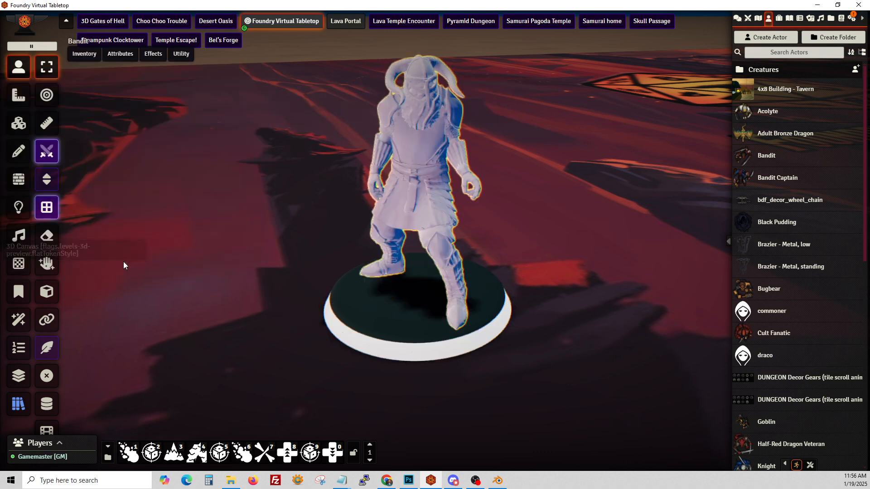
# - Change the Bandit token's animation index to 2 and update the token
pyautogui.doubleClick(404, 203)
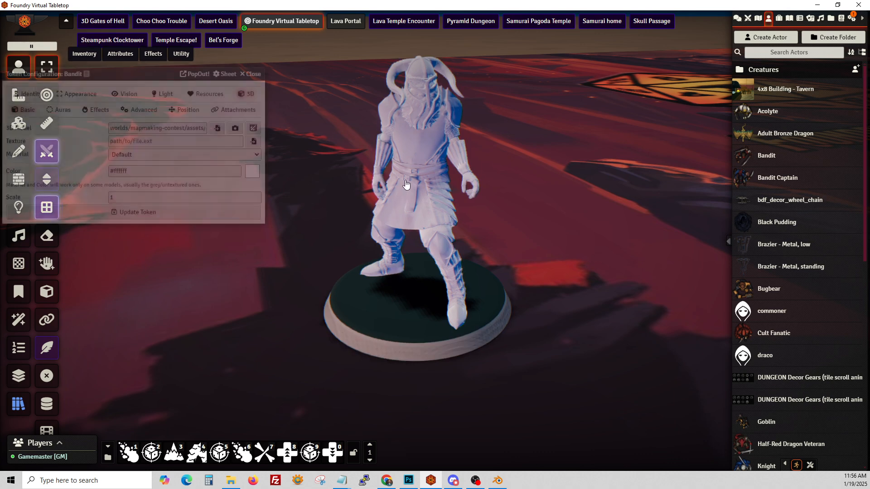
pyautogui.click(139, 110)
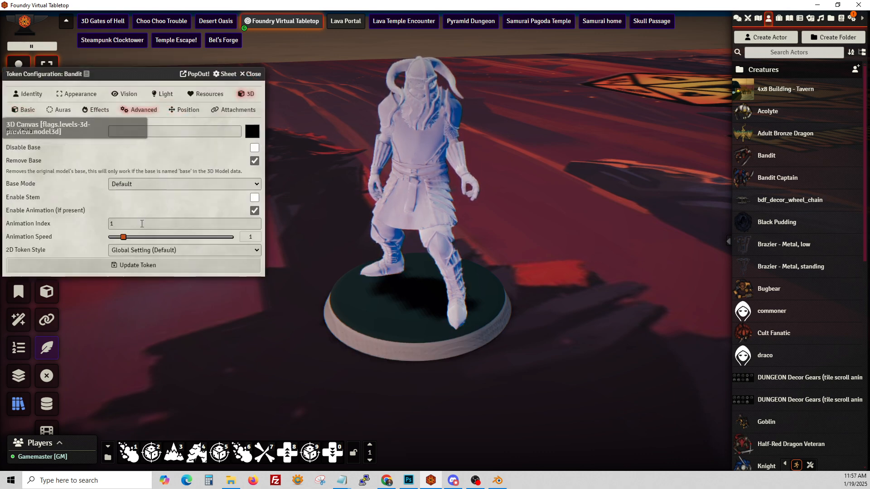
pyautogui.click(138, 265)
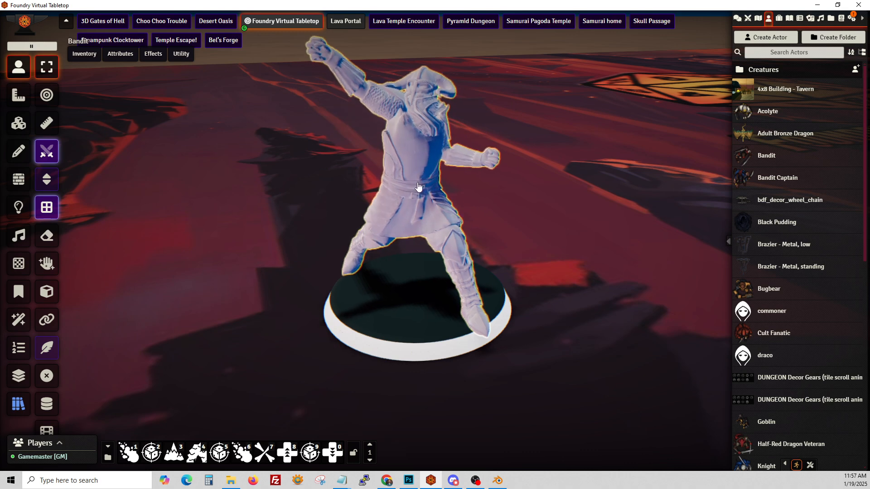
# - Reopen the Bandit token's 3D configuration, set the animation index to 3, and update the token
pyautogui.rightClick(420, 205)
pyautogui.rightClick(420, 205)
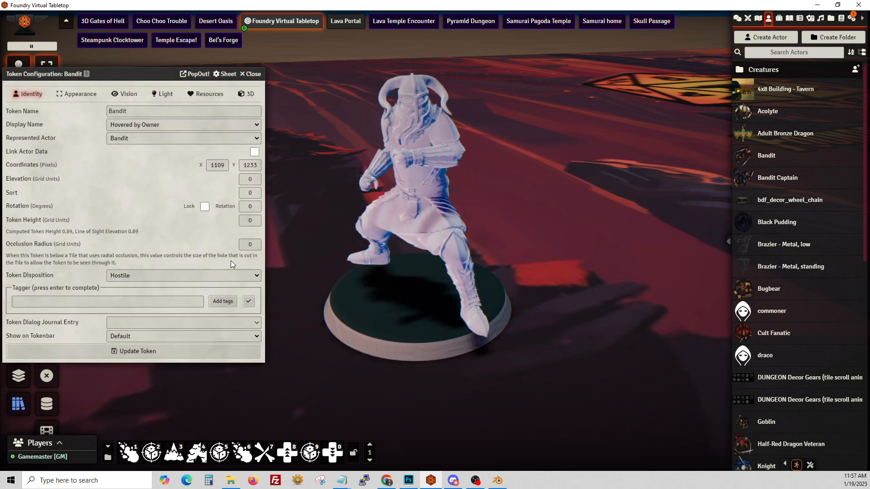
pyautogui.click(237, 98)
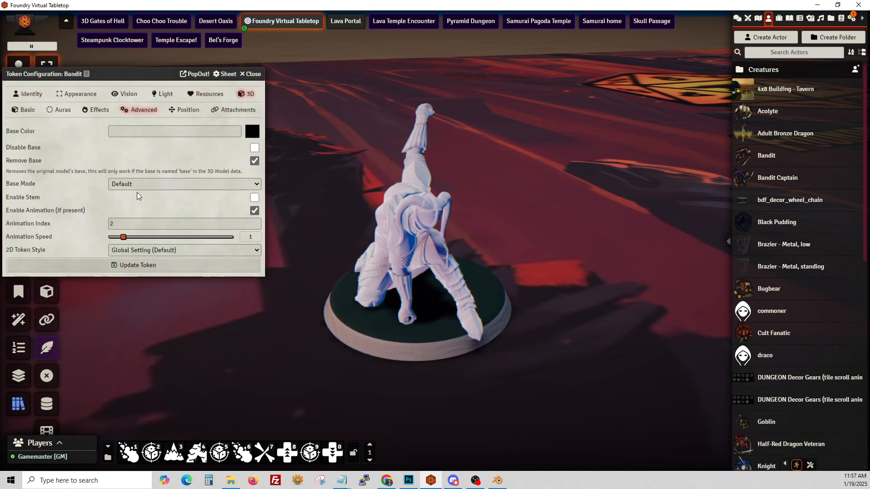
pyautogui.click(145, 265)
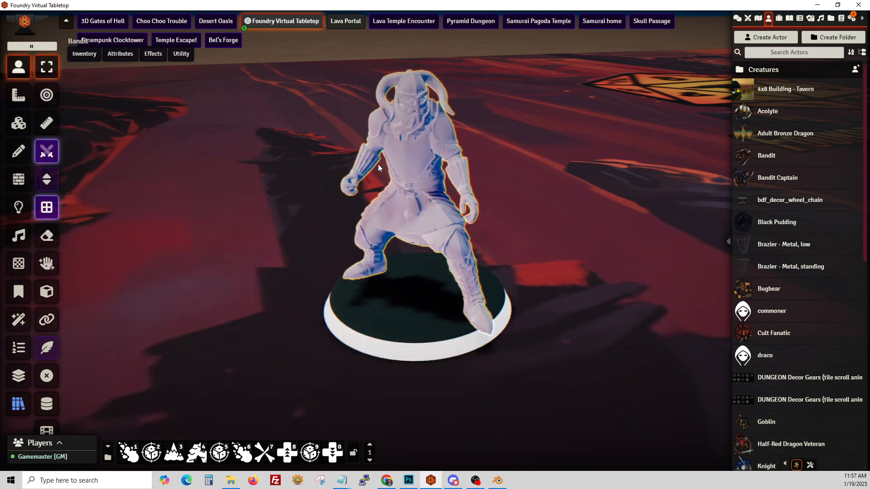
# - Return the Bandit token's animation index to 1 and update the token
pyautogui.rightClick(409, 171)
pyautogui.rightClick(409, 172)
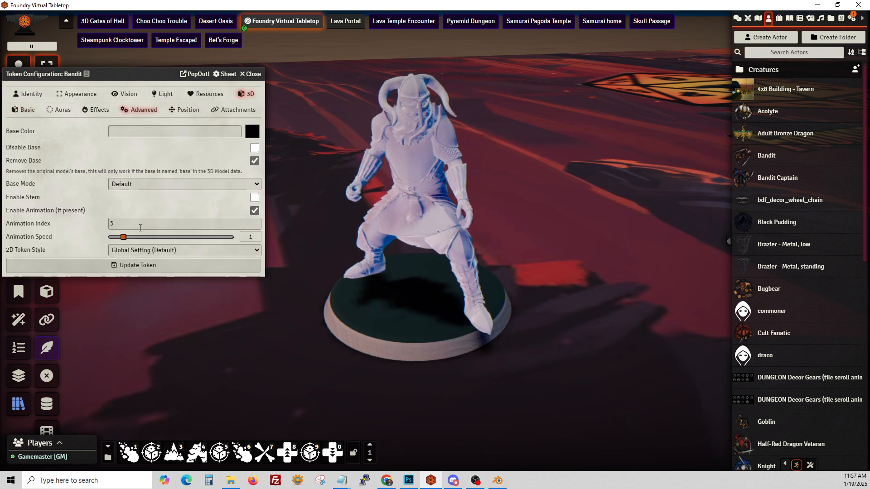
pyautogui.moveTo(140, 226); pyautogui.dragTo(111, 244)
pyautogui.write('1')
pyautogui.click(141, 265)
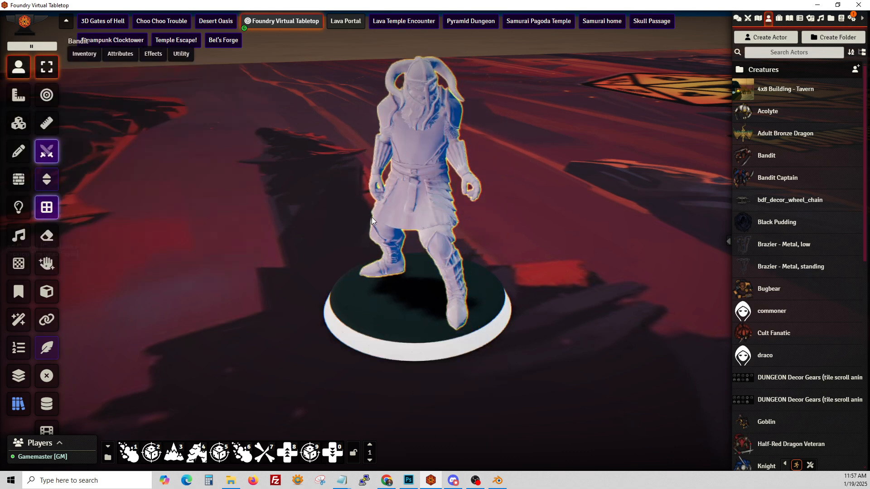
# - Open the Bandit's character sheet and move it off the centre of the scene
pyautogui.doubleClick(414, 186)
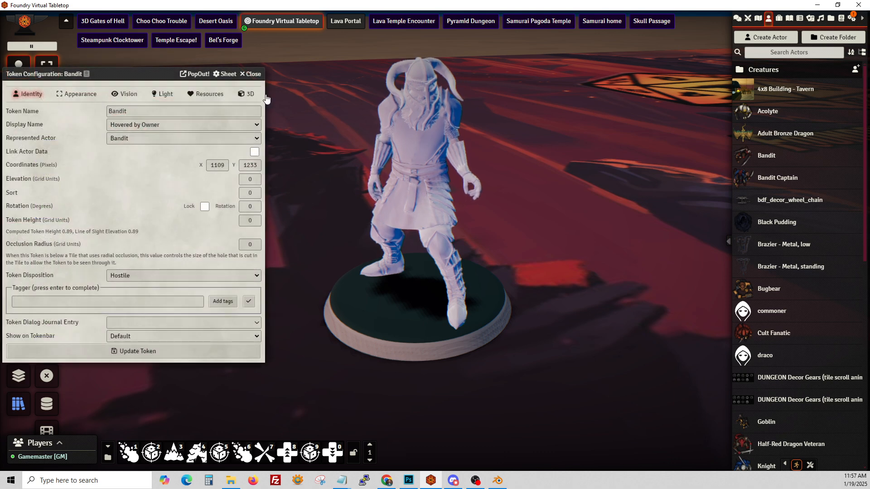
pyautogui.click(252, 74)
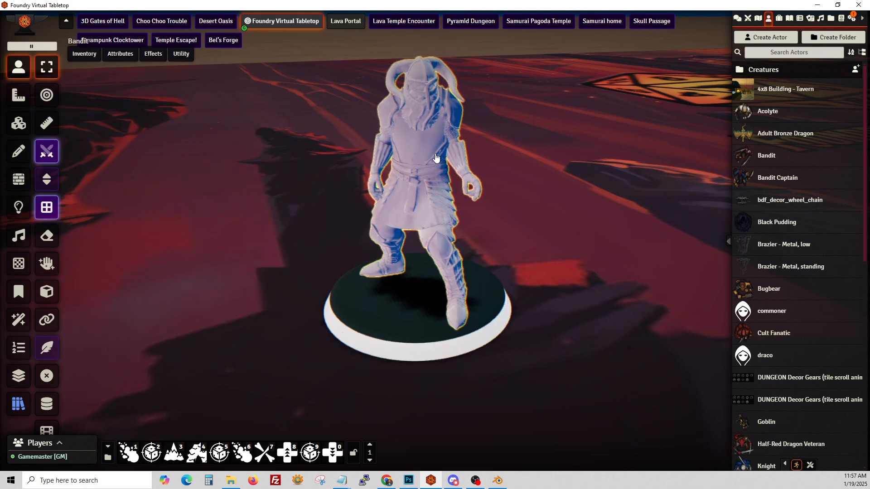
pyautogui.doubleClick(436, 157)
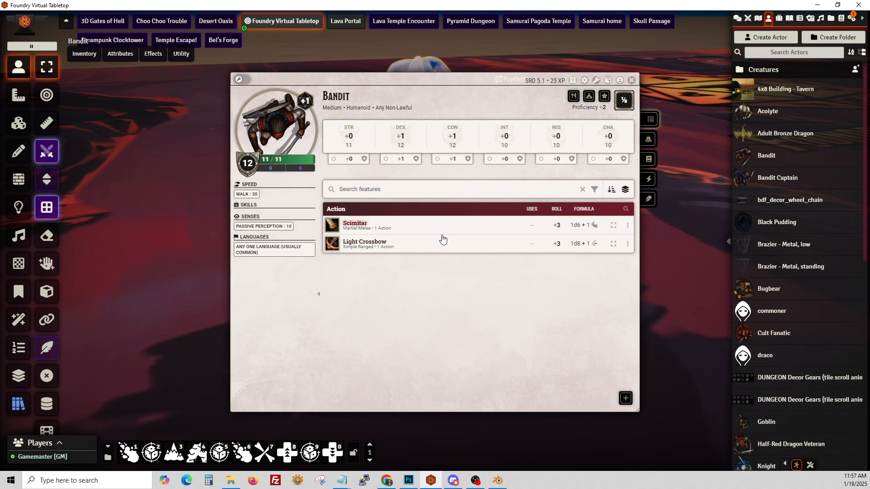
pyautogui.moveTo(387, 243)
pyautogui.moveTo(404, 81); pyautogui.dragTo(241, 74)
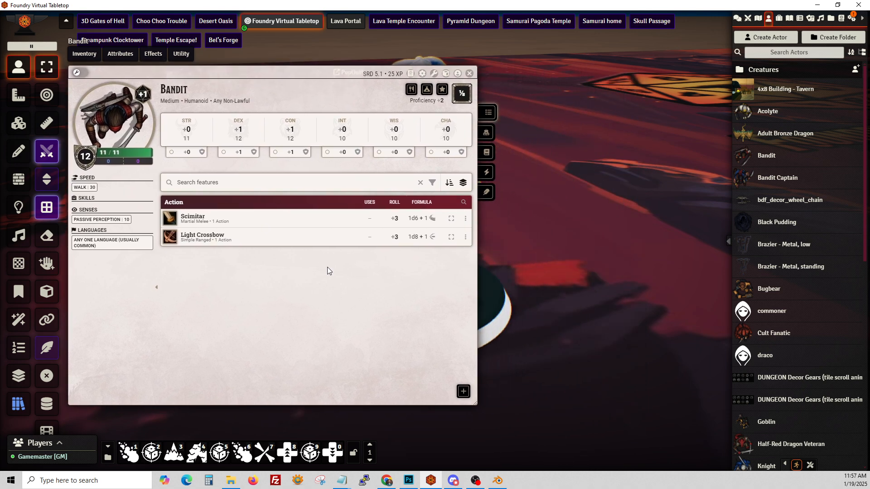
# - Search for "lightning" and add the Lightning Bolt spell from Spells (SRD) to the Bandit's spell list
pyautogui.click(488, 133)
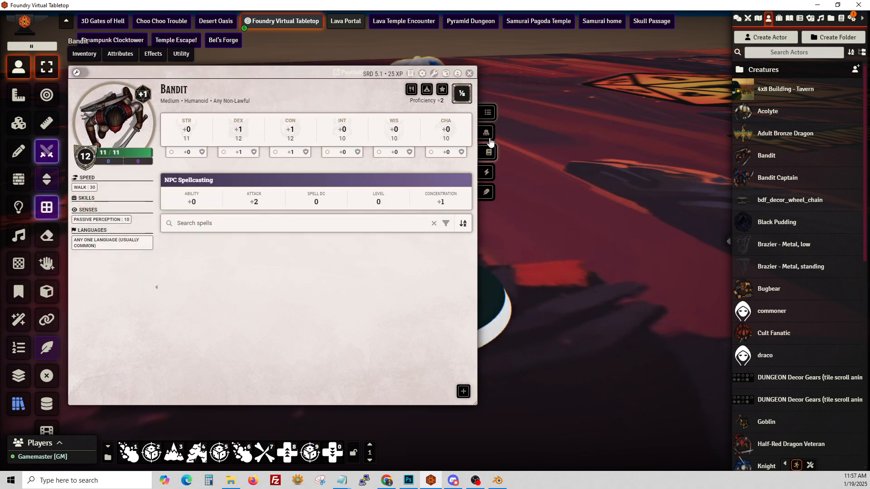
pyautogui.click(489, 138)
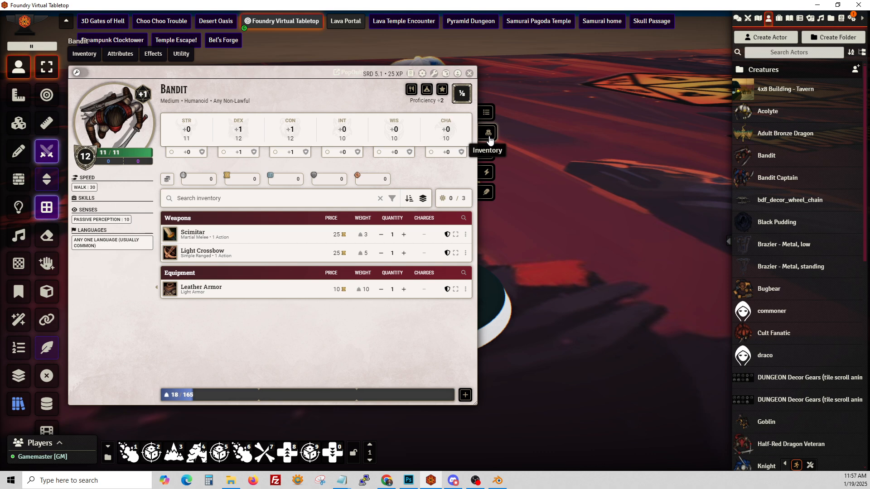
pyautogui.click(488, 152)
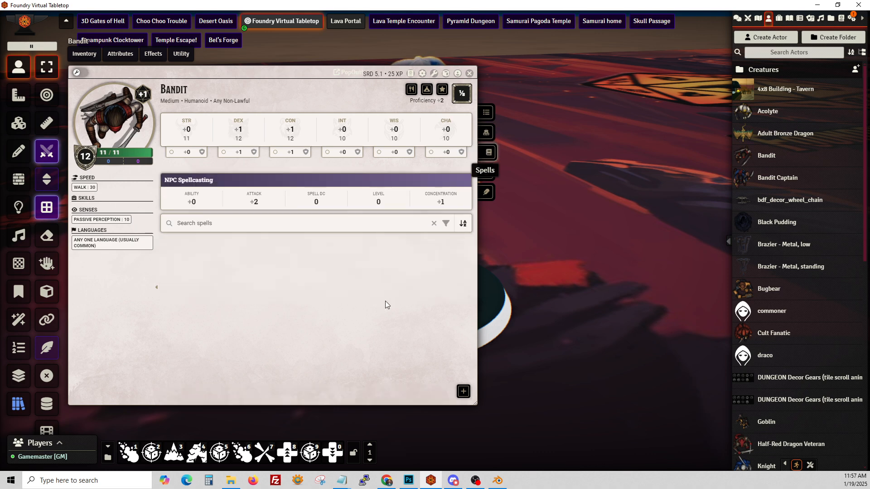
pyautogui.hotkey('ctrl', 'space')
pyautogui.write('lightning')
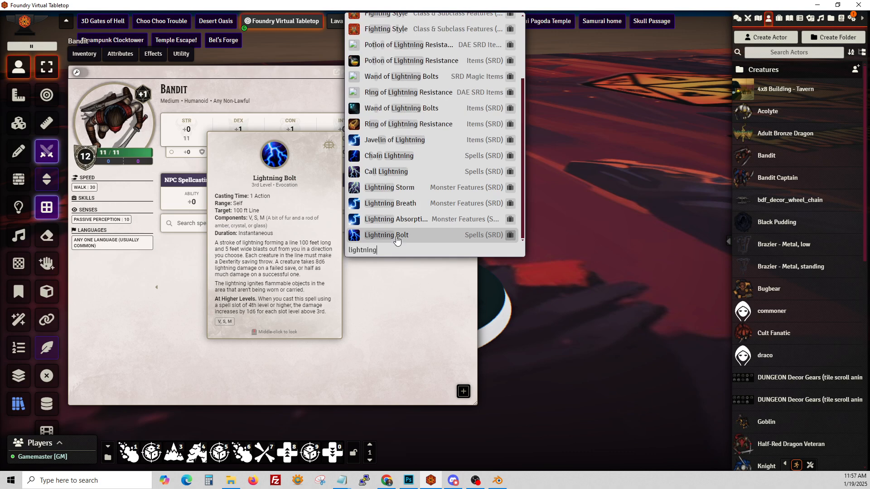
pyautogui.press('Return')
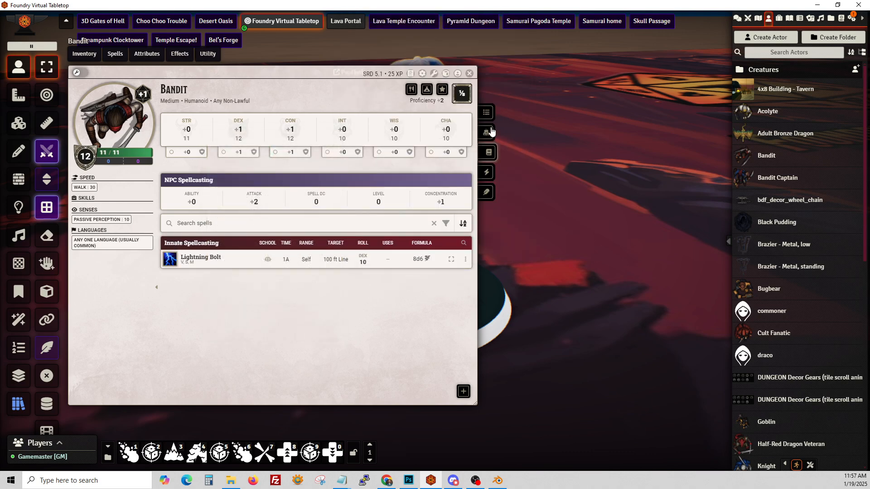
# - Search for "unarmed" and add Unarmed Strike from Items (SRD) to the Bandit's features
pyautogui.click(487, 112)
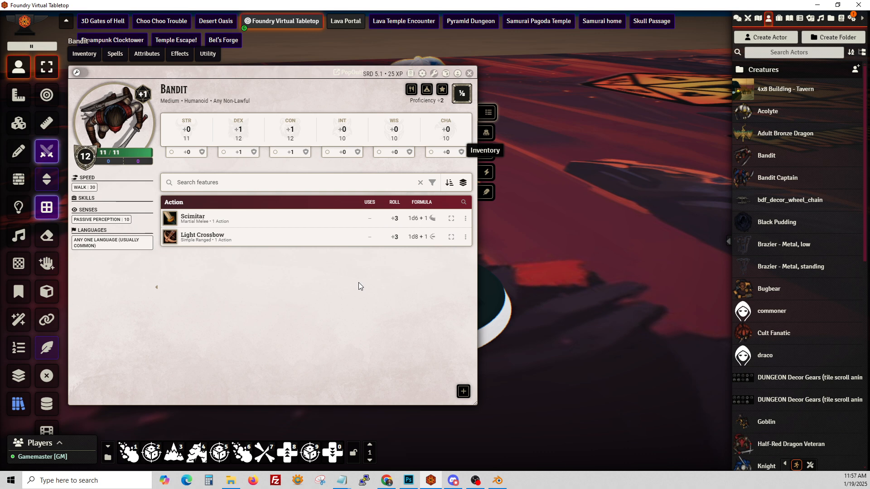
pyautogui.moveTo(619, 215); pyautogui.dragTo(668, 216, button='right')
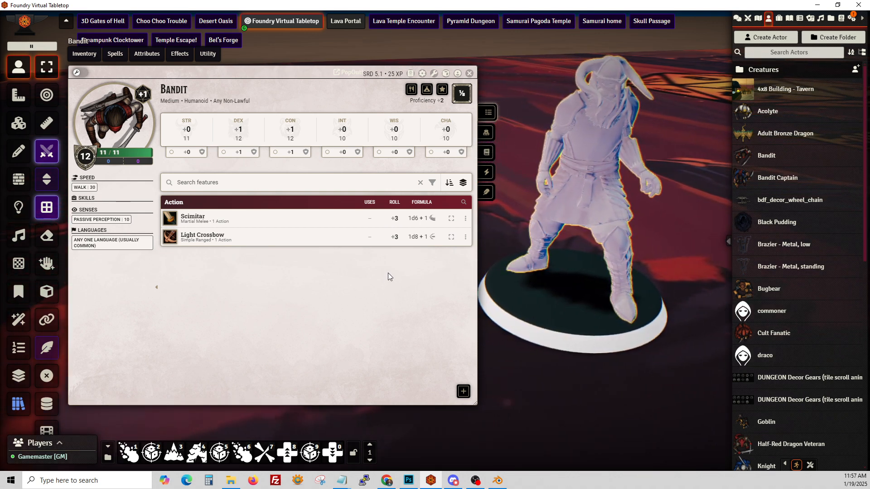
pyautogui.write('kick')
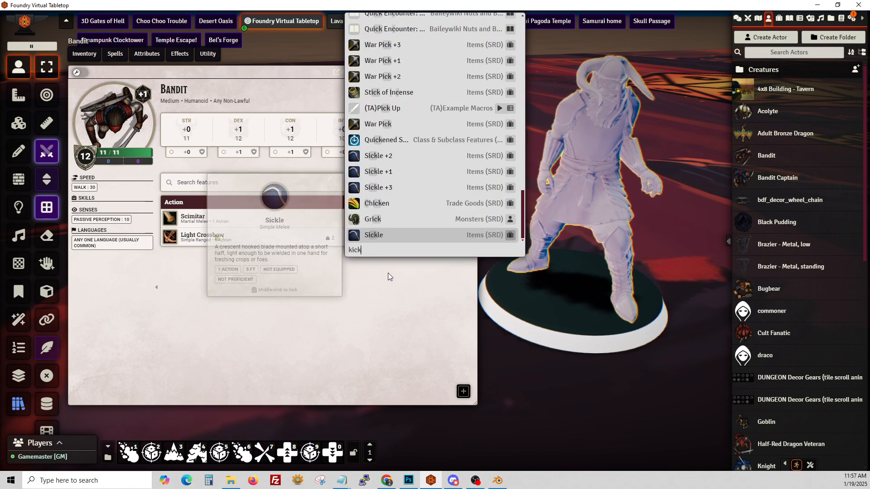
pyautogui.press('Escape')
pyautogui.hotkey('ctrl', 'space')
pyautogui.write('unarmed')
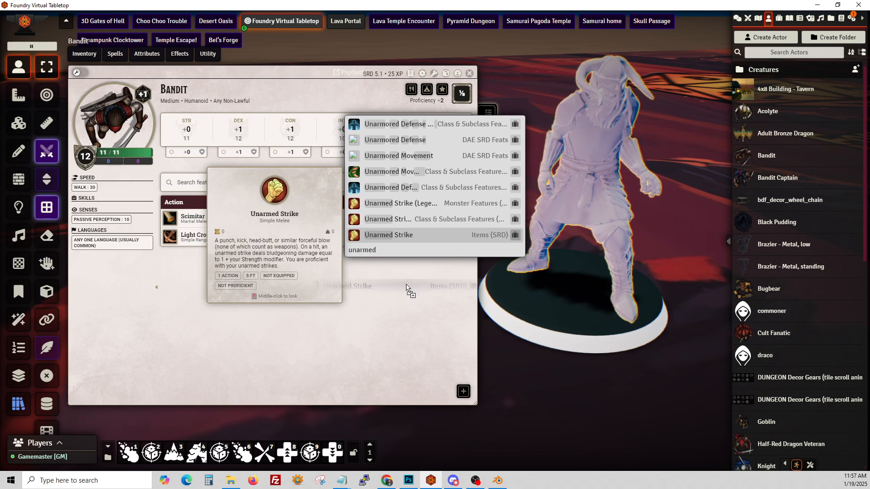
pyautogui.press('Return')
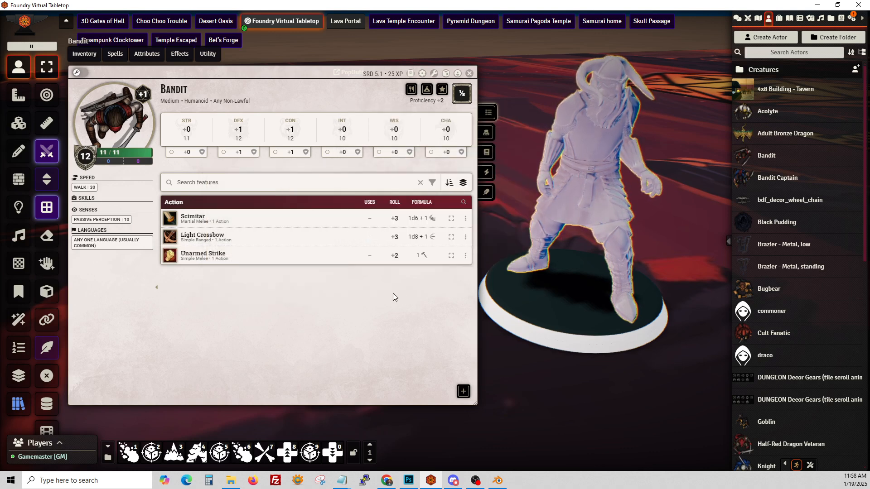
# - Edit Unarmed Strike and add an on-use ItemMacro in its Midi-QOL settings that runs After Attack Roll
pyautogui.click(466, 256)
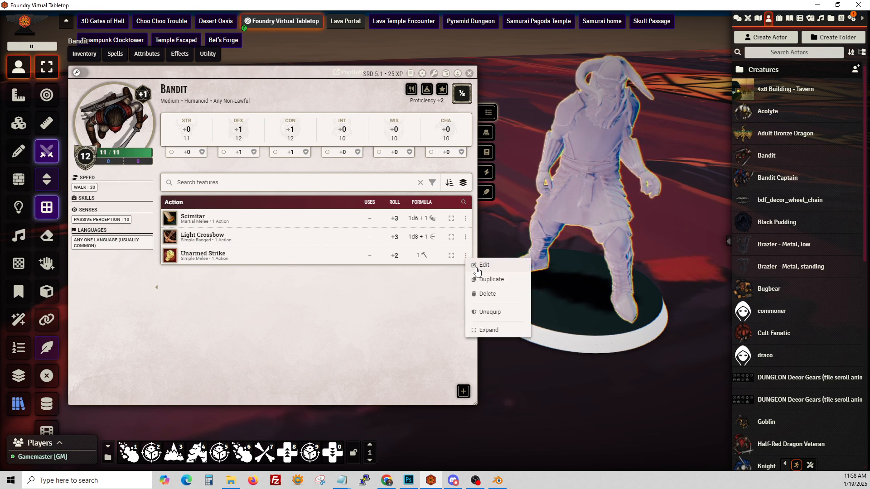
pyautogui.click(483, 265)
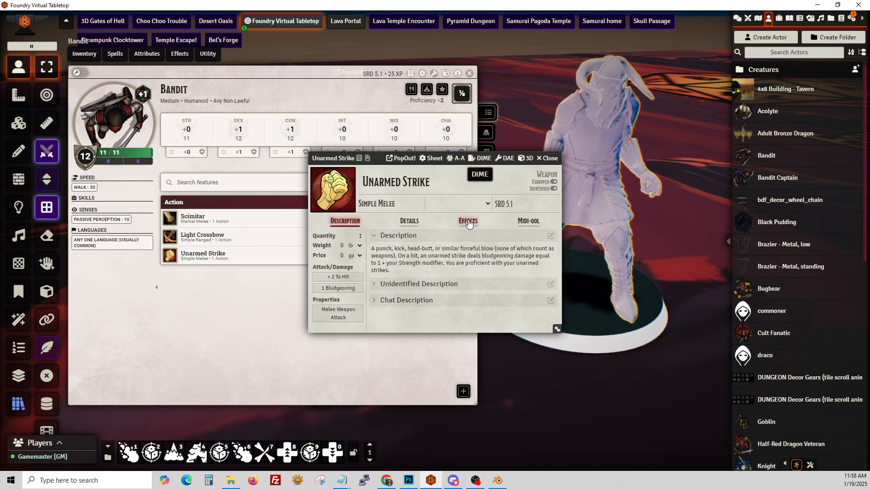
pyautogui.click(528, 222)
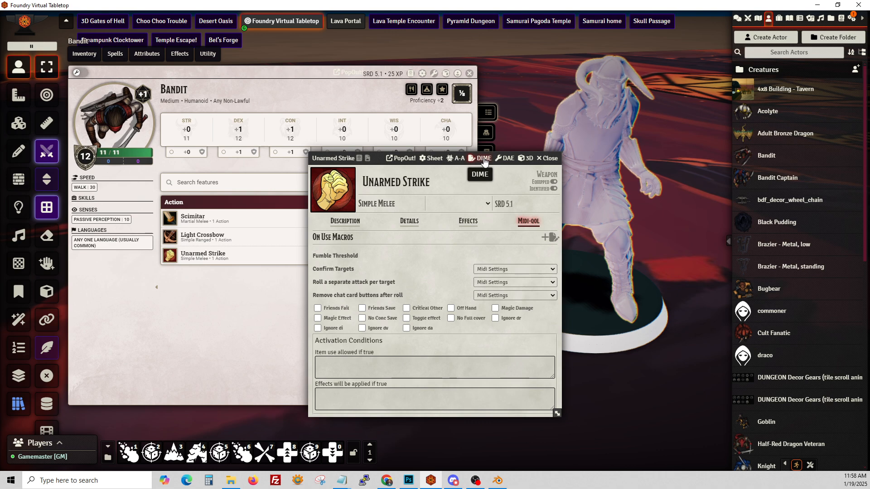
pyautogui.click(545, 239)
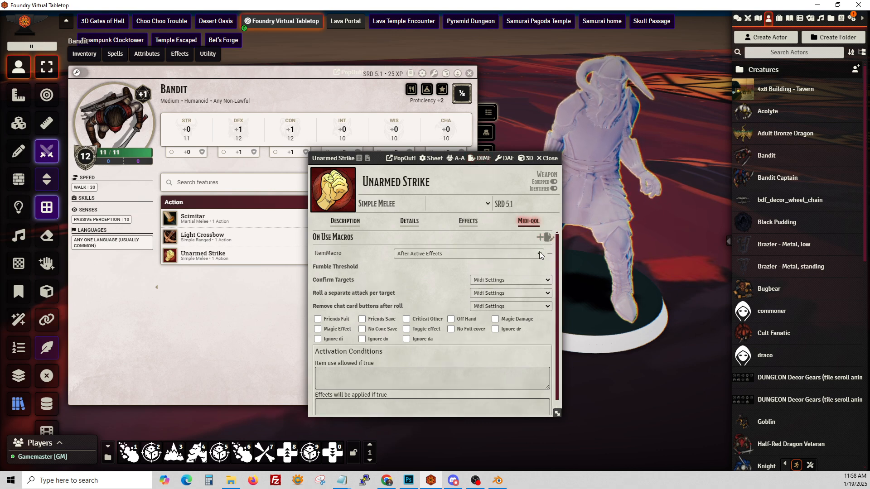
pyautogui.click(539, 253)
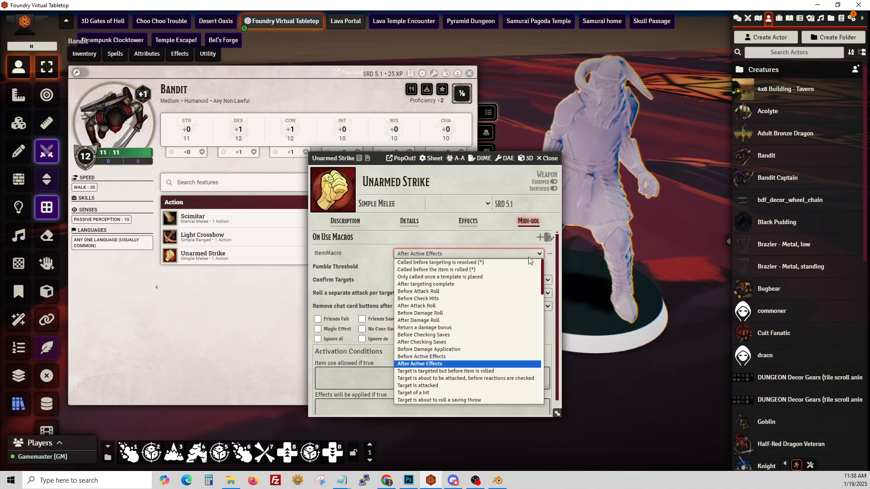
pyautogui.click(466, 306)
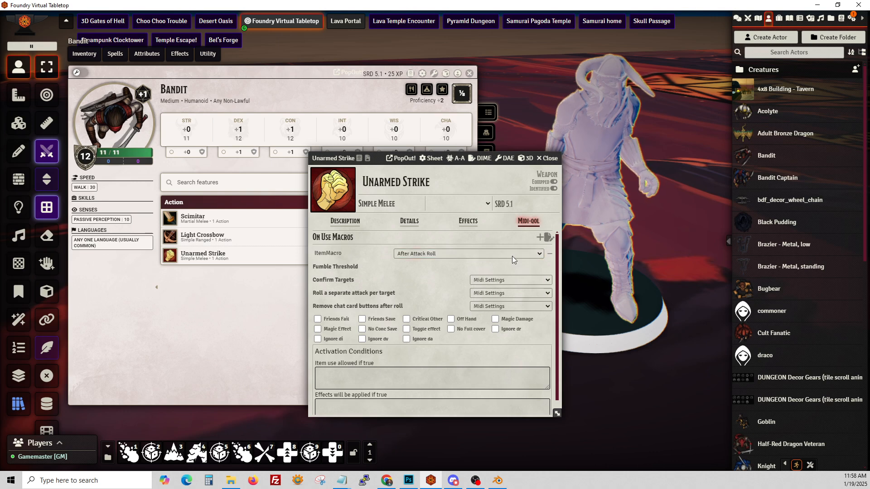
# - Open the DIME macro editor for Unarmed Strike
pyautogui.click(548, 238)
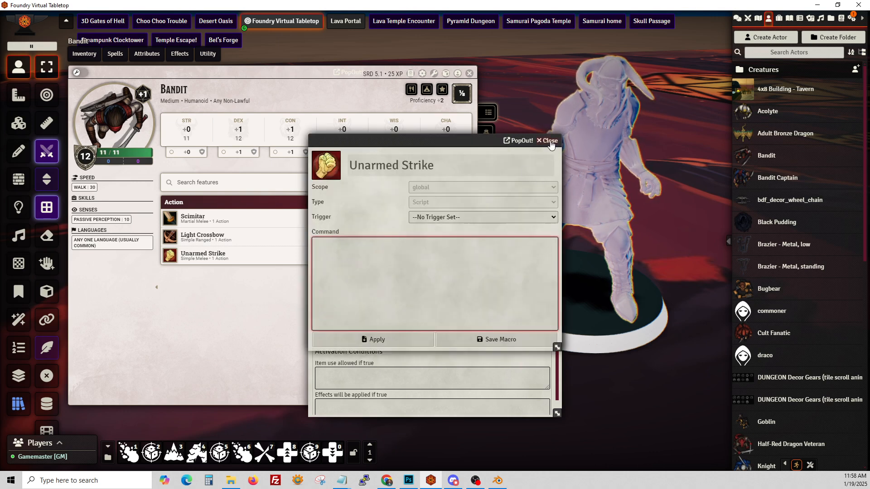
pyautogui.click(548, 141)
pyautogui.click(481, 164)
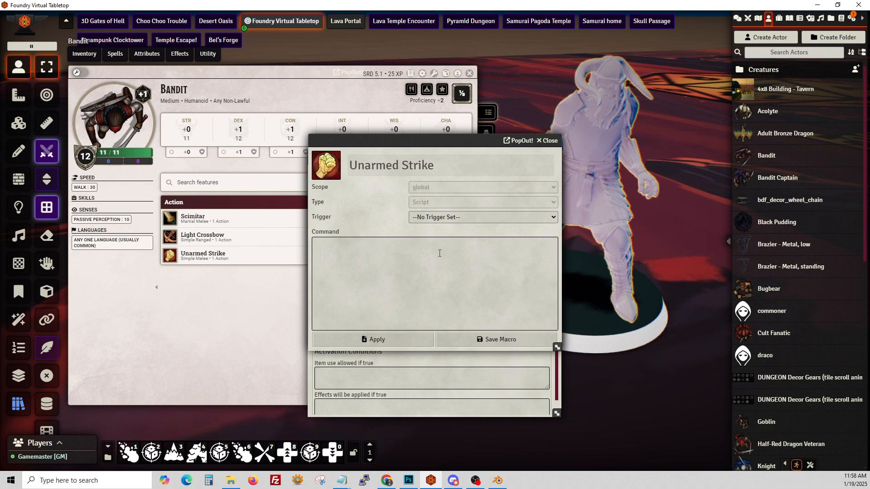
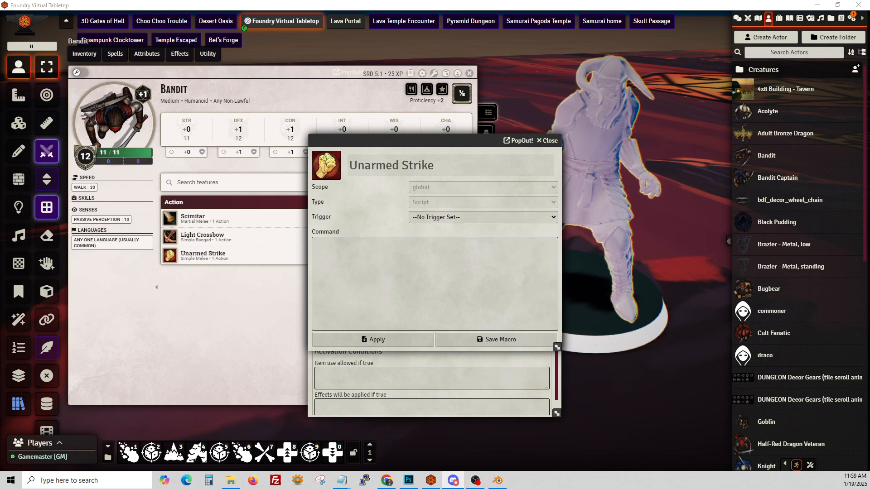
# - Switch to Chrome and open ChatGPT in a new tab
pyautogui.hotkey('alt', 'Tab')
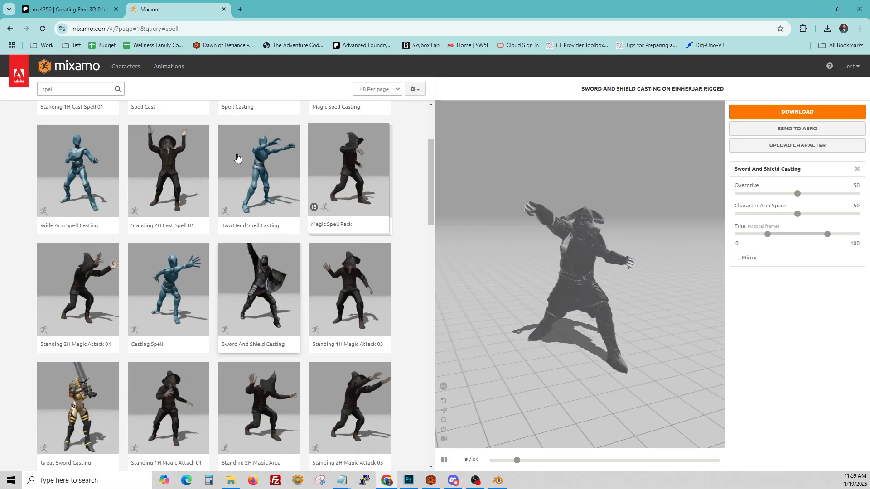
pyautogui.click(240, 13)
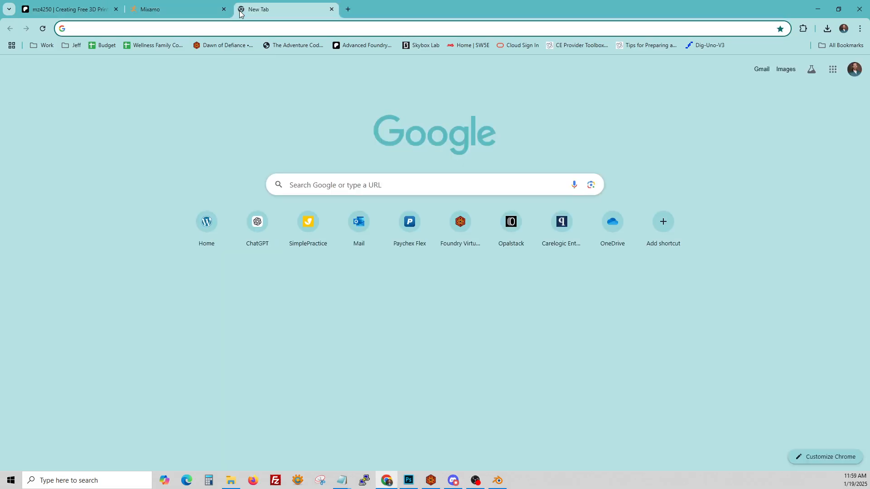
pyautogui.write('cha')
pyautogui.press('Return')
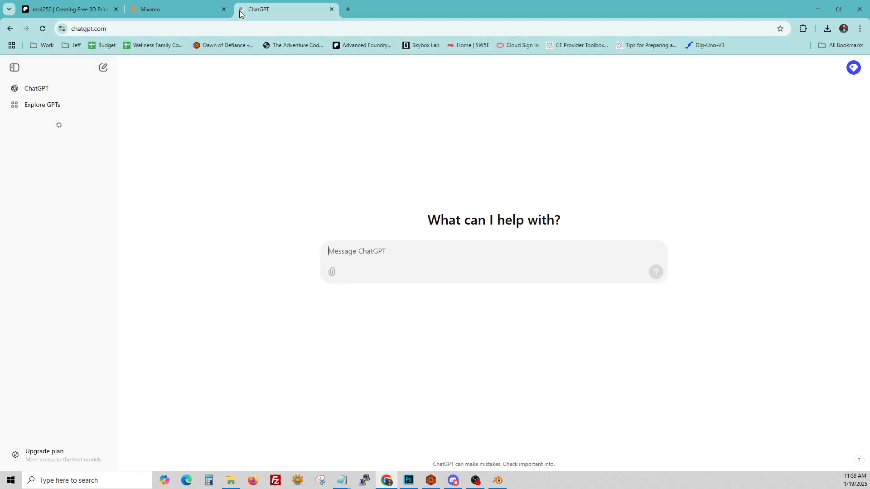
# - Search past chats for "midi-qol" and "animIndex", then open Change Anim Index Macro at the version setting index 2 for 2 seconds
pyautogui.click(85, 69)
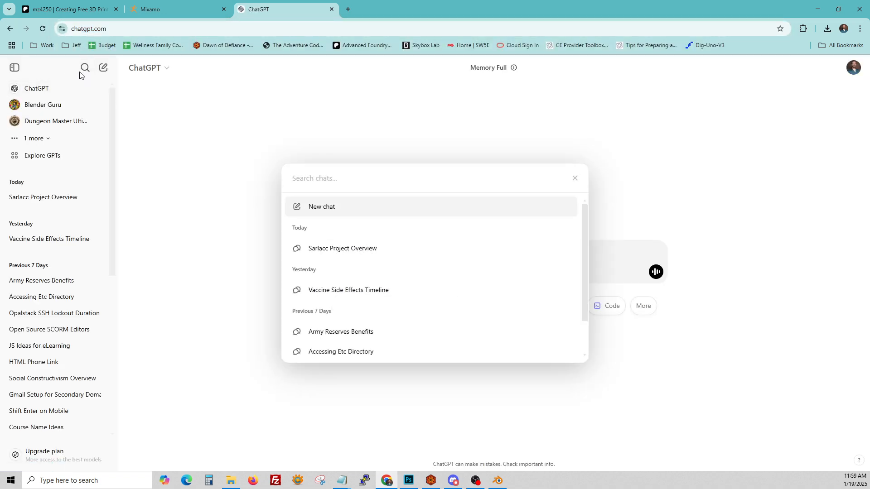
pyautogui.write('midi-qol')
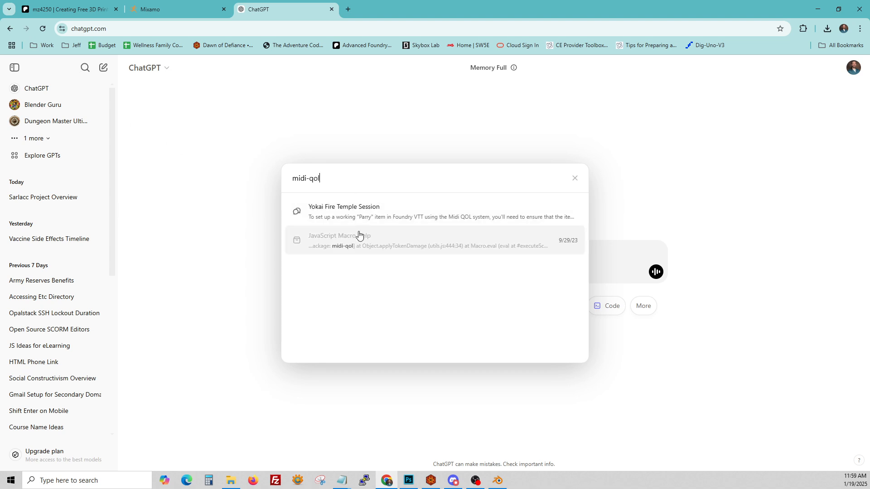
pyautogui.moveTo(347, 178); pyautogui.dragTo(221, 186)
pyautogui.write('anim')
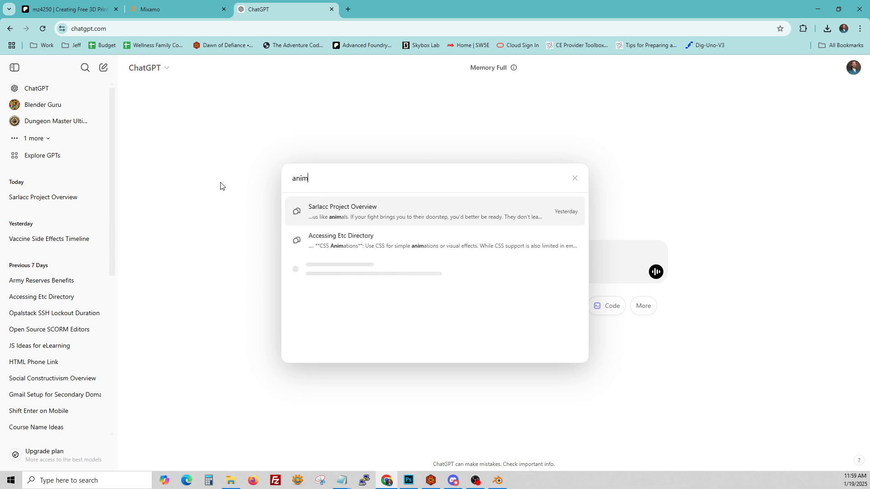
pyautogui.write('Index')
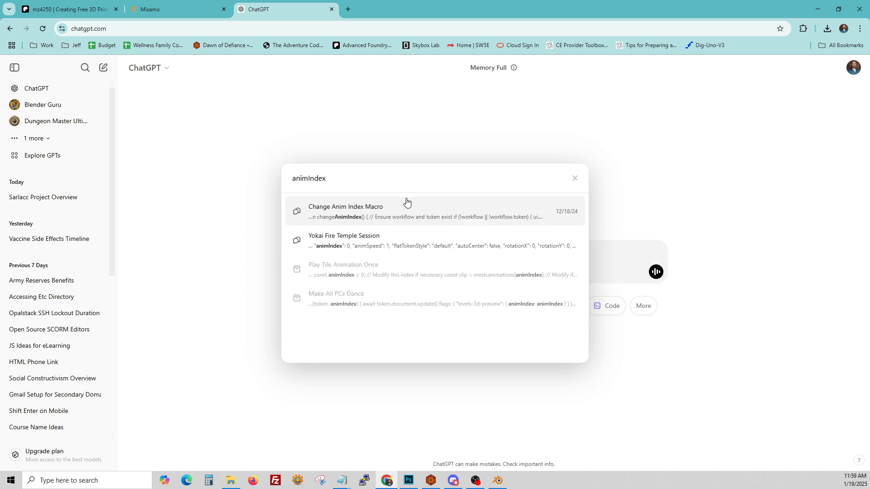
pyautogui.click(404, 202)
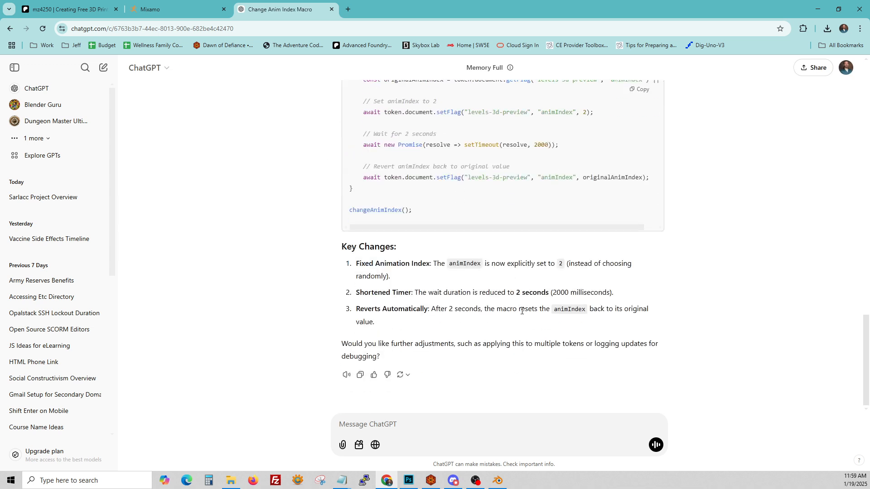
pyautogui.scroll(4, 516, 309)
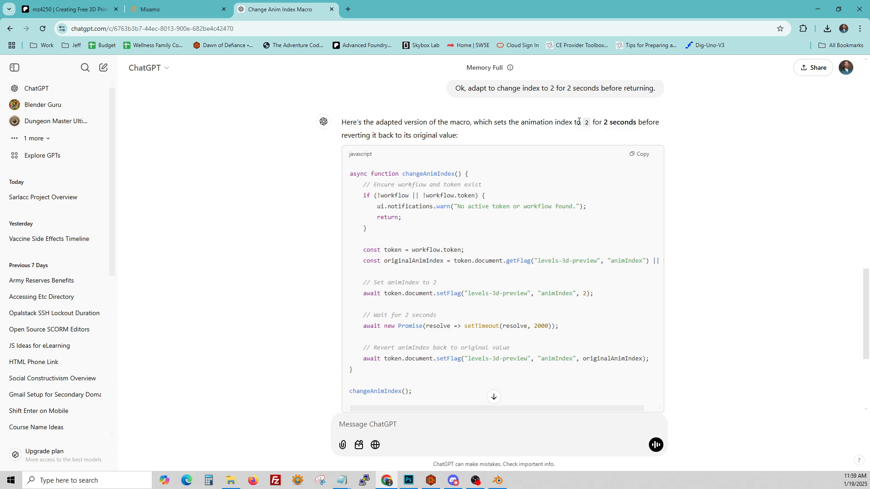
pyautogui.moveTo(584, 122); pyautogui.dragTo(614, 123)
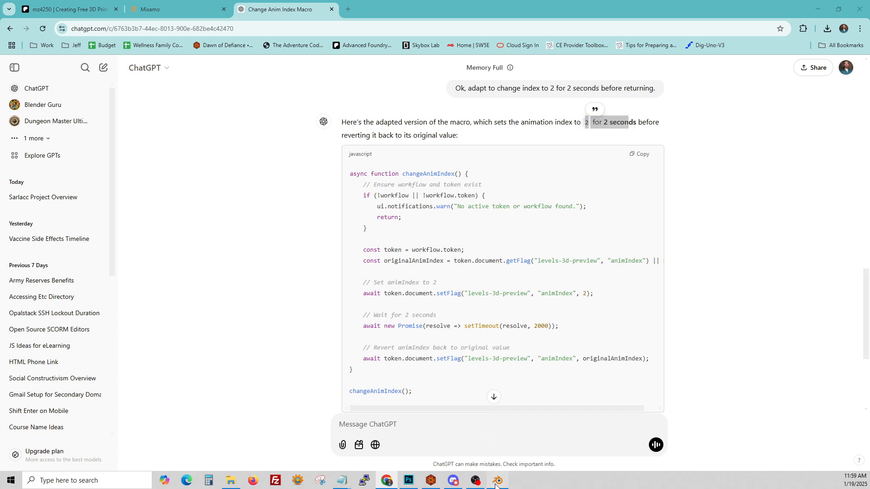
# - Switch to Blender and try to show the Kick strip's action for editing in the Timeline
pyautogui.click(497, 481)
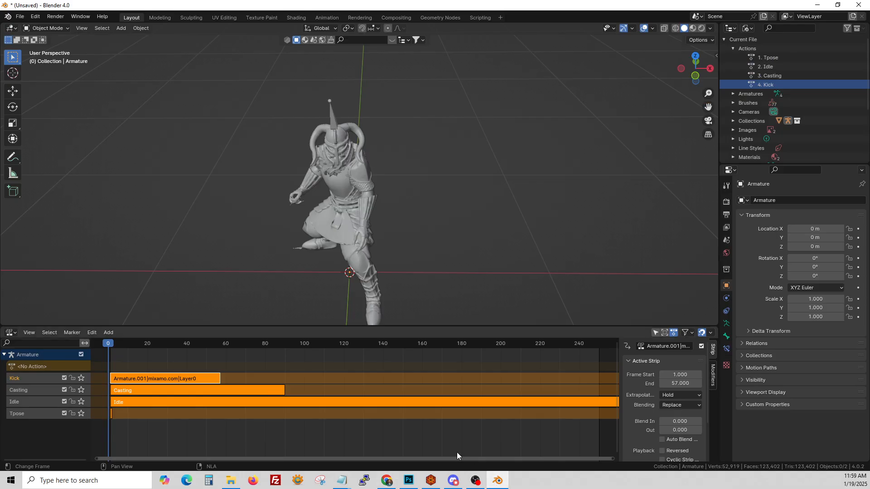
pyautogui.click(178, 376)
pyautogui.rightClick(153, 361)
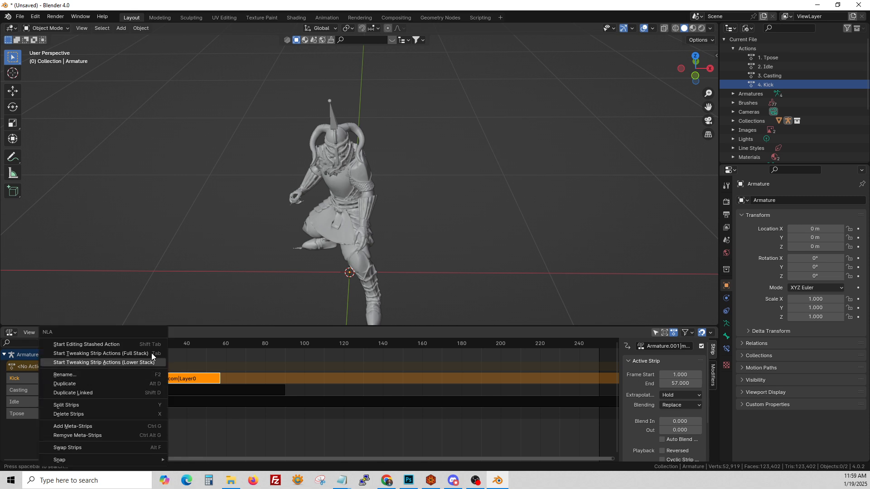
pyautogui.click(137, 343)
pyautogui.click(10, 333)
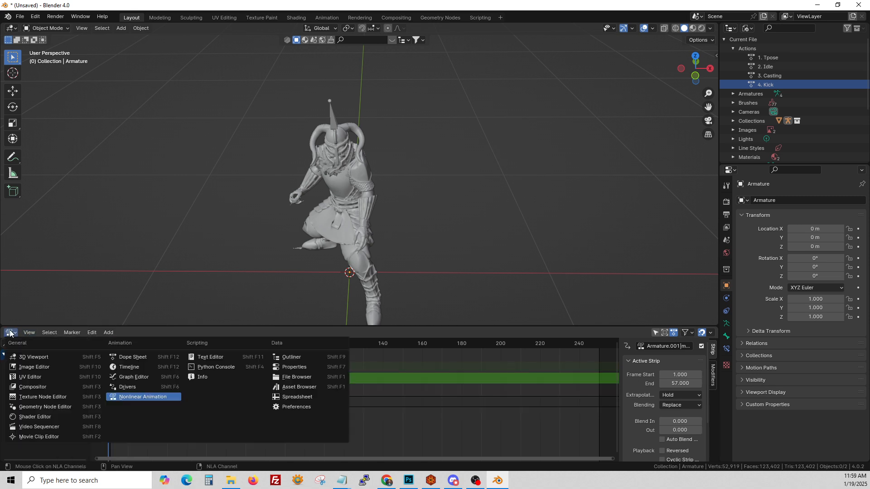
pyautogui.click(135, 365)
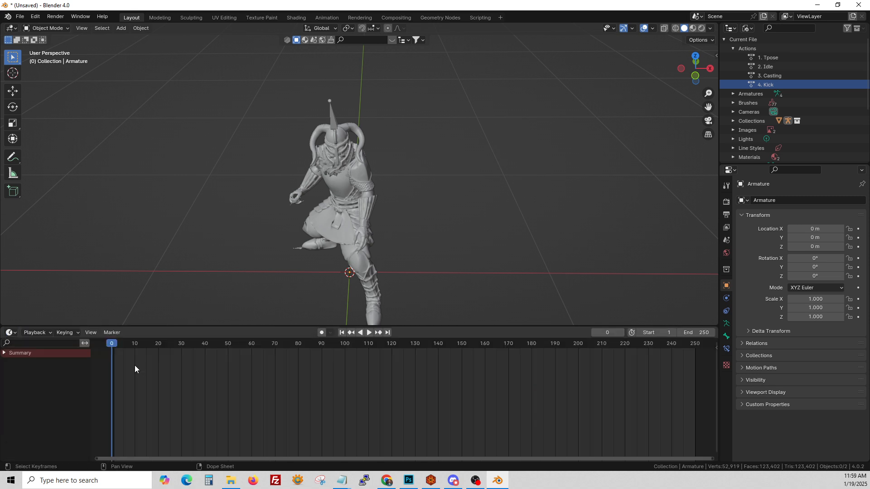
pyautogui.click(10, 333)
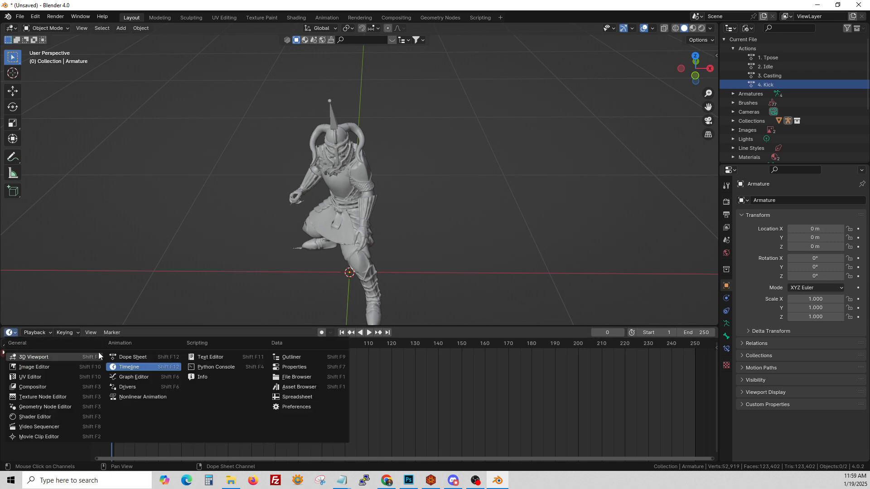
pyautogui.click(132, 396)
pyautogui.press('Tab')
pyautogui.click(11, 333)
pyautogui.click(127, 365)
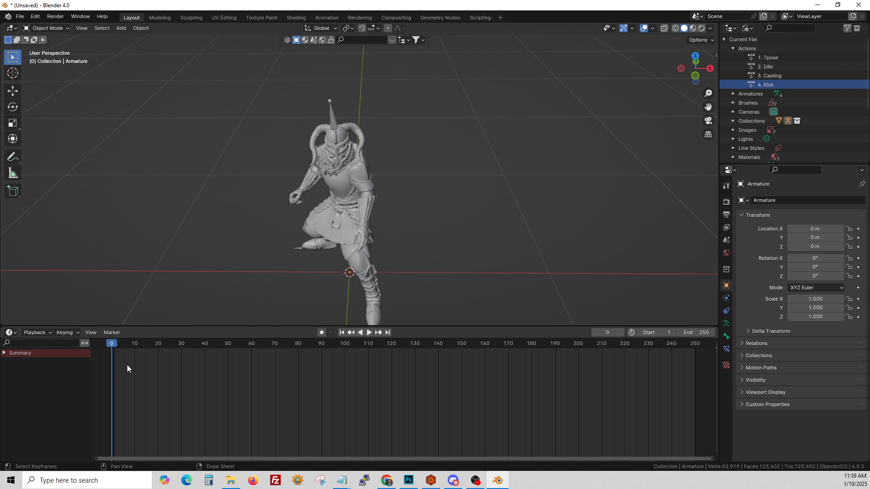
# - Start tweaking the Kick strip's action in the Nonlinear Animation editor and try to scrub through it in the Timeline
pyautogui.click(10, 333)
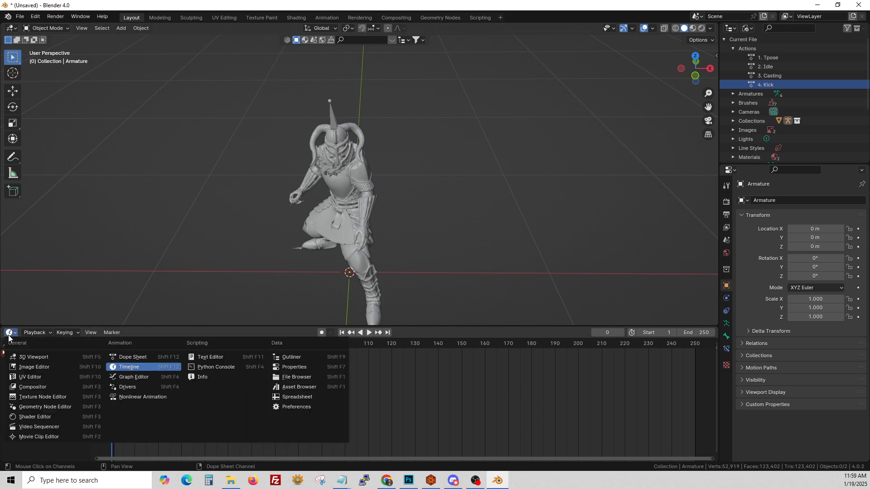
pyautogui.click(132, 396)
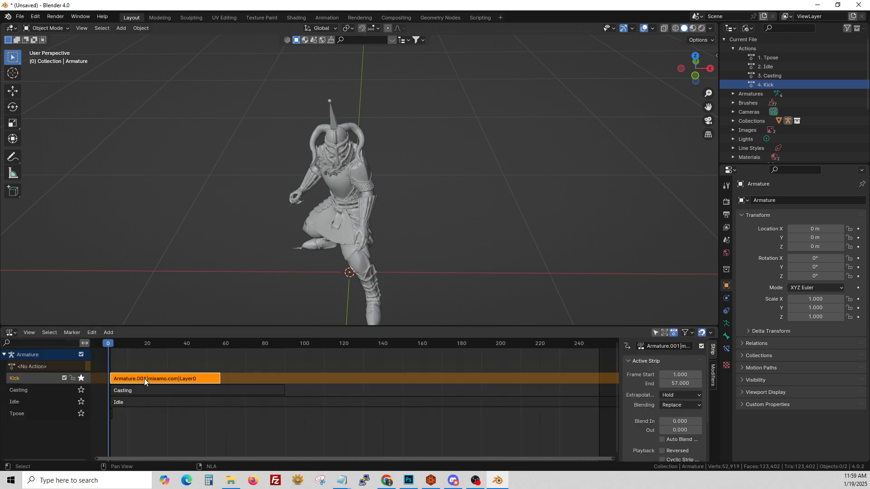
pyautogui.rightClick(136, 379)
pyautogui.click(107, 353)
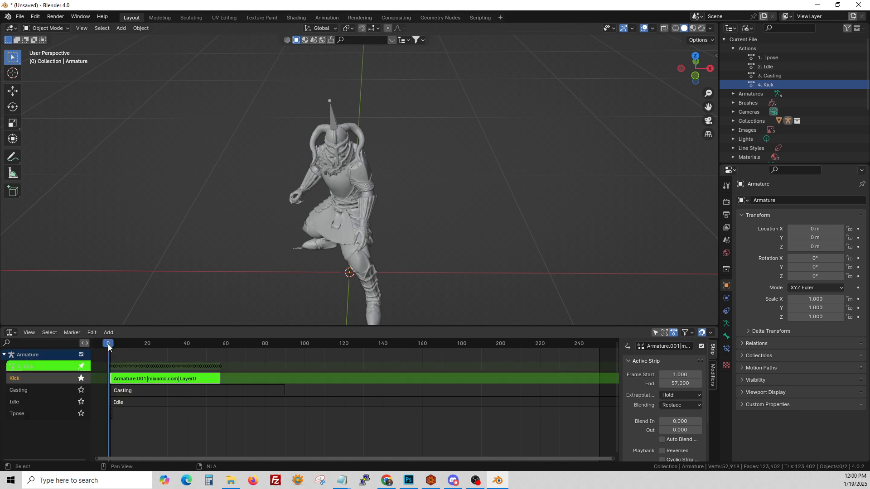
pyautogui.click(17, 334)
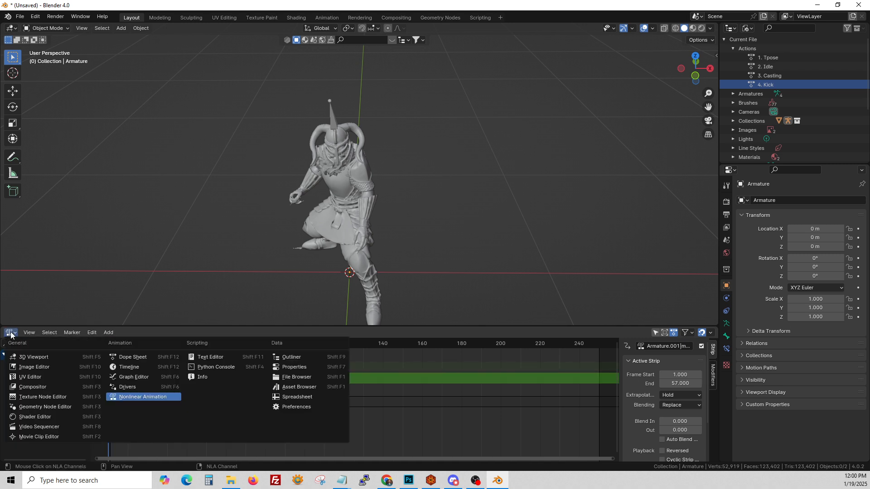
pyautogui.click(132, 365)
pyautogui.moveTo(110, 346)
pyautogui.mouseDown()
pyautogui.moveTo(190, 347)
pyautogui.moveTo(111, 348)
pyautogui.mouseUp()
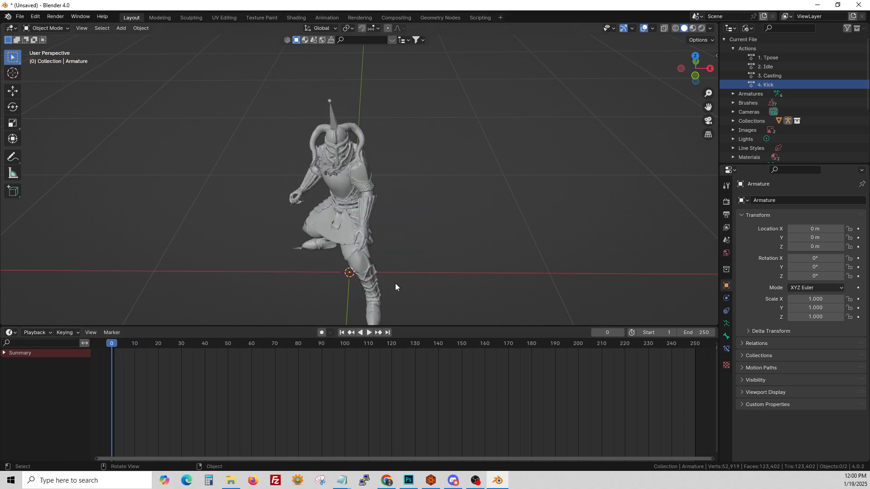
# - Select the Einherjar mesh in the viewport and try scrubbing the Timeline again
pyautogui.click(329, 118)
pyautogui.moveTo(114, 341)
pyautogui.mouseDown()
pyautogui.moveTo(135, 342)
pyautogui.moveTo(101, 338)
pyautogui.moveTo(111, 342)
pyautogui.mouseUp()
pyautogui.click(349, 182)
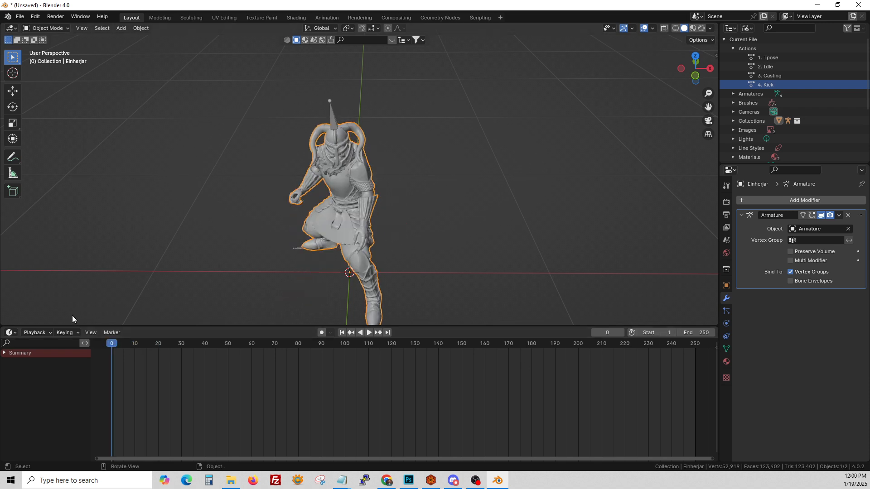
# - Return to the Nonlinear Animation editor, re-enter tweaking on the Kick strip and move the playhead to its end at frame 57
pyautogui.click(9, 333)
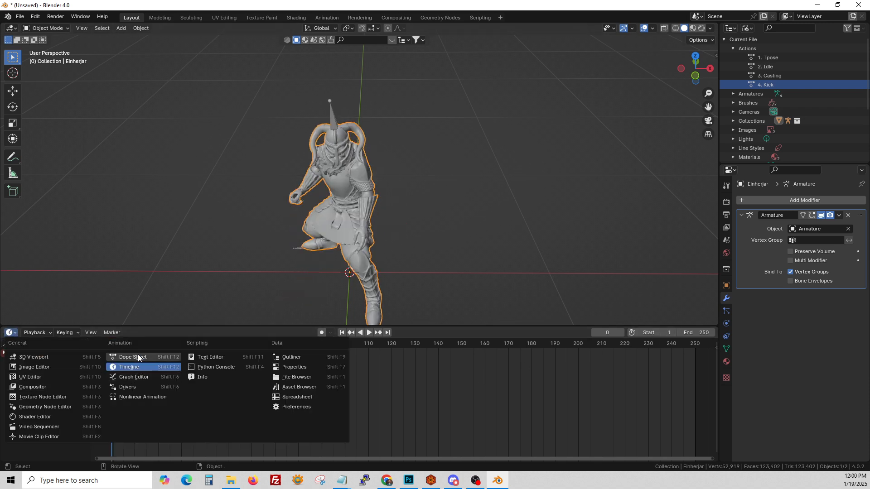
pyautogui.click(137, 356)
pyautogui.click(16, 333)
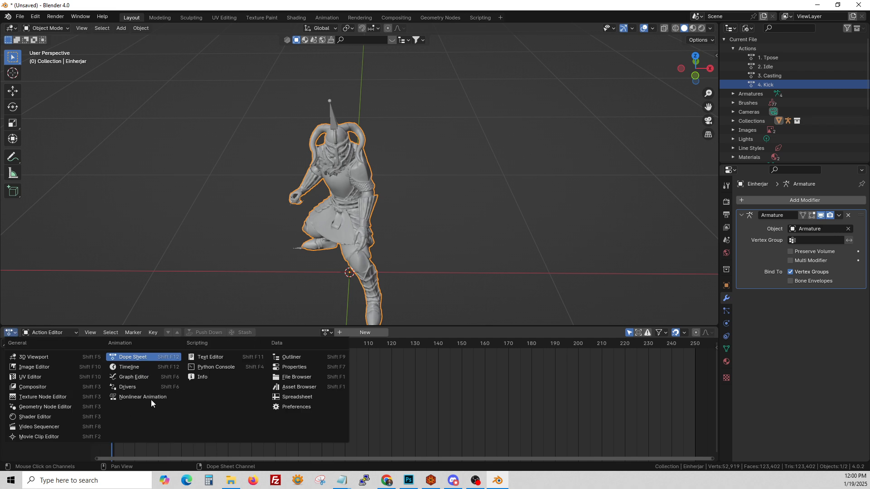
pyautogui.click(138, 397)
pyautogui.press('Tab')
pyautogui.click(126, 370)
pyautogui.click(129, 376)
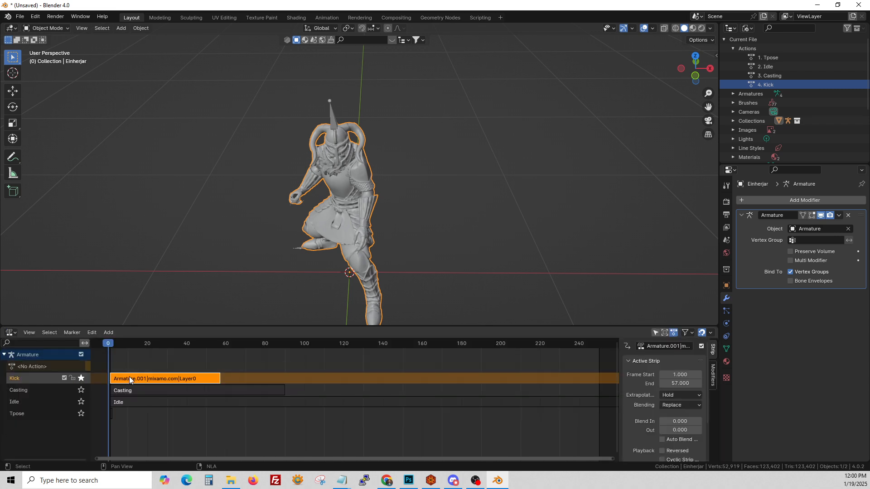
pyautogui.rightClick(129, 376)
pyautogui.click(110, 345)
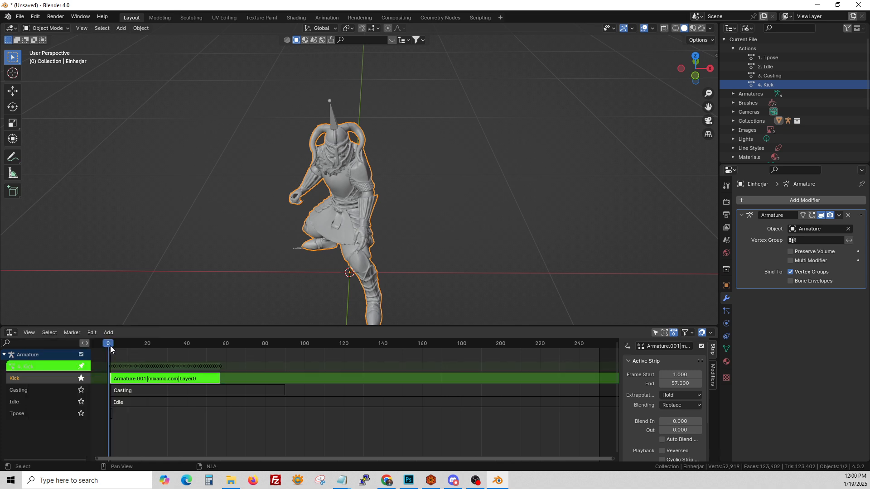
pyautogui.moveTo(109, 346)
pyautogui.mouseDown()
pyautogui.moveTo(171, 347)
pyautogui.moveTo(108, 347)
pyautogui.mouseUp()
pyautogui.click(222, 343)
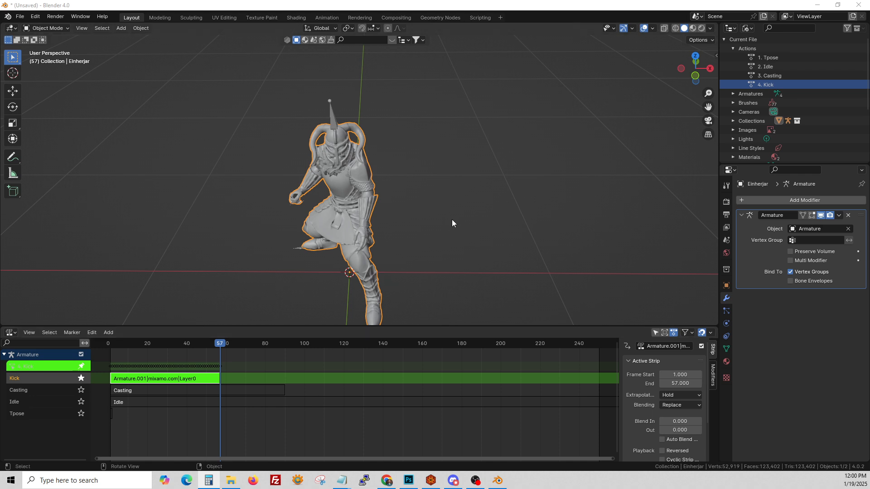
# - Return to the ChatGPT chat and copy the changeAnimIndex macro that sets animIndex to 2 for 2000 ms
pyautogui.click(816, 7)
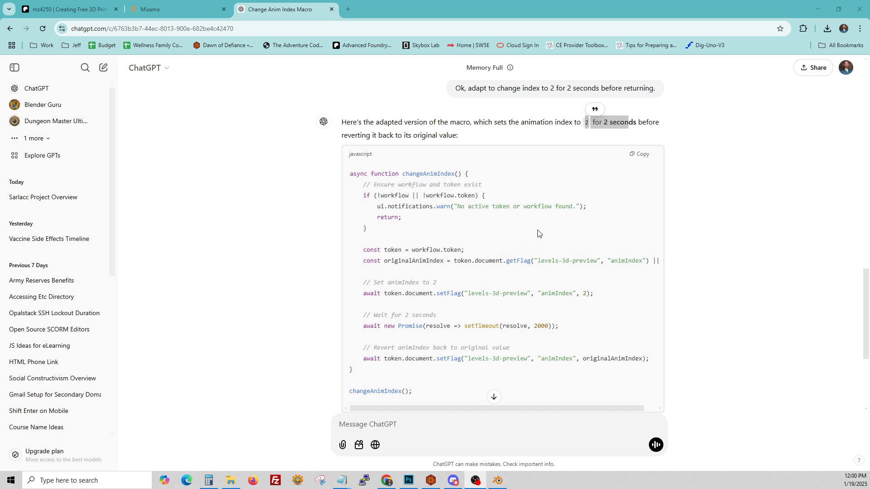
pyautogui.scroll(-2, 539, 232)
pyautogui.scroll(2, 542, 232)
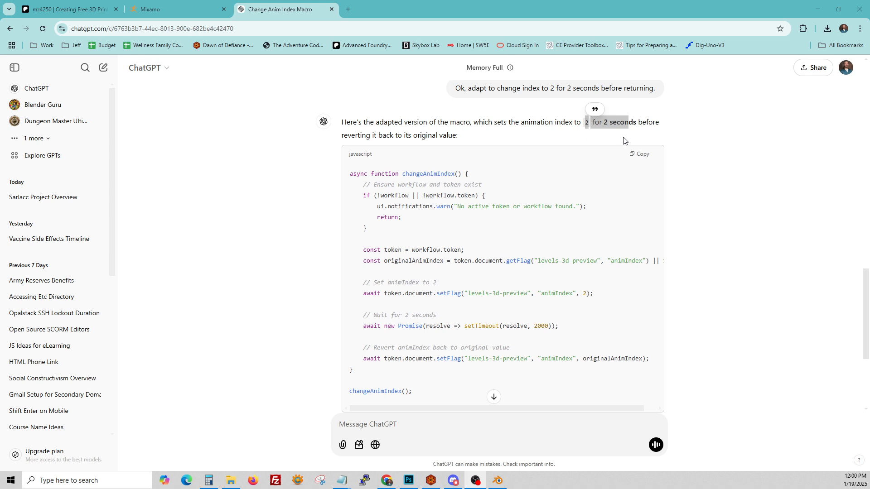
pyautogui.click(641, 155)
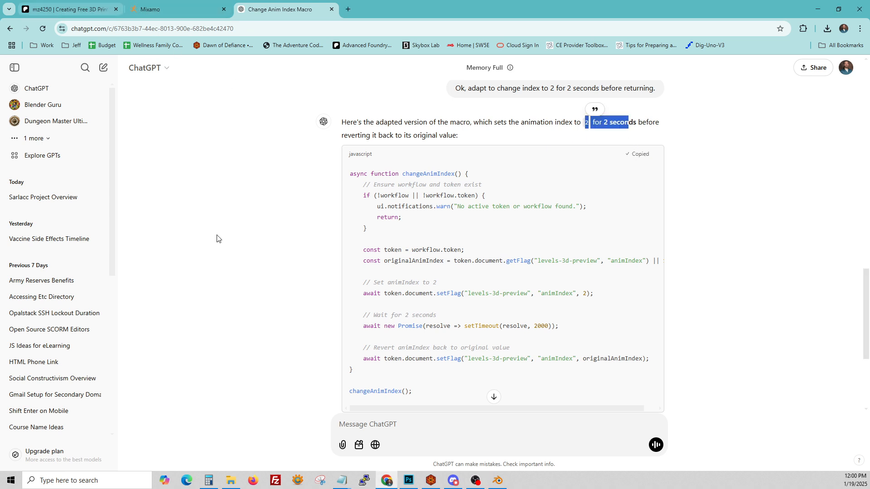
# - Switch to Foundry and paste the copied changeAnimIndex script into the Unarmed Strike macro's command
pyautogui.click(433, 481)
pyautogui.click(488, 283)
pyautogui.hotkey('ctrl', 'v')
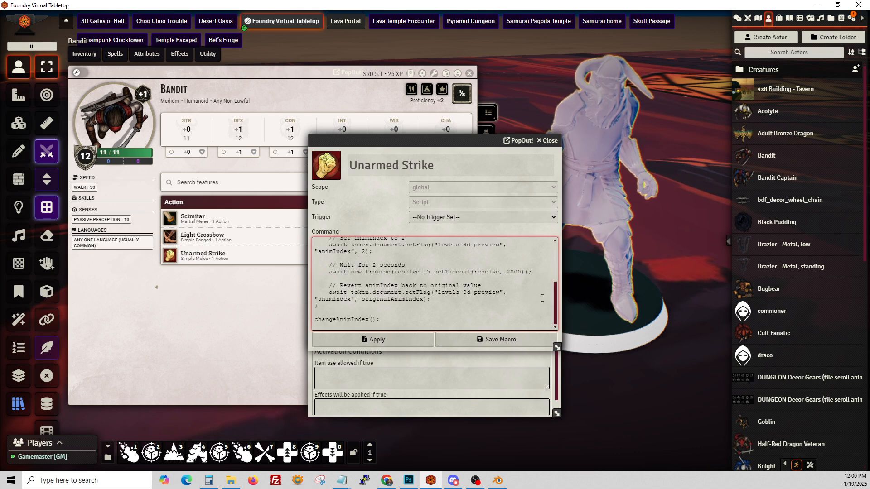
# - Review the start of the pasted script, checking the workflow condition and its warning notification
pyautogui.moveTo(557, 275); pyautogui.dragTo(556, 242)
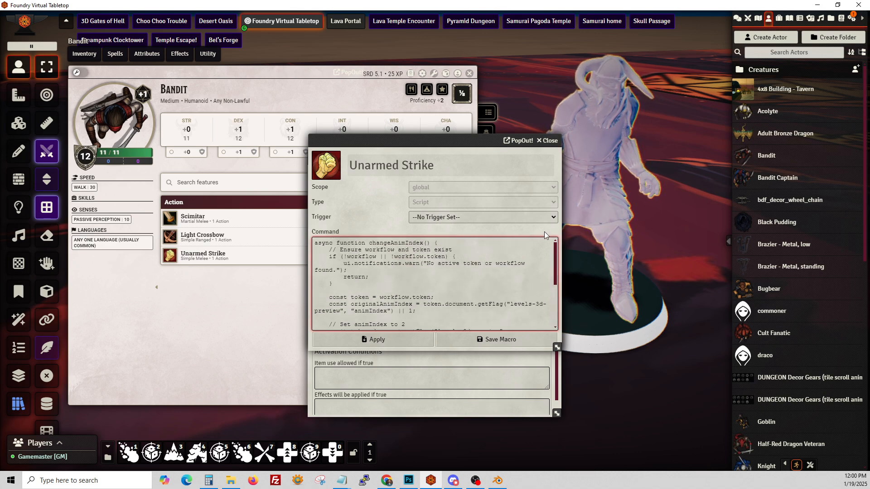
pyautogui.moveTo(351, 256); pyautogui.dragTo(376, 257)
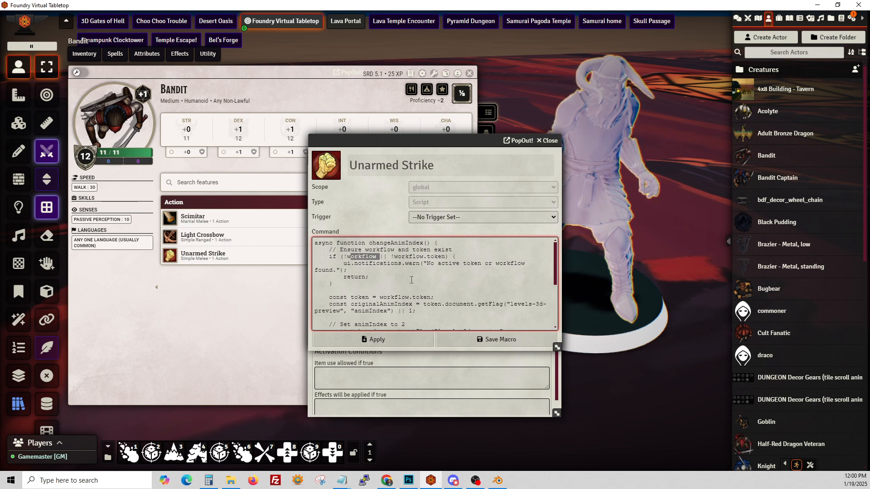
pyautogui.moveTo(423, 263); pyautogui.dragTo(483, 272)
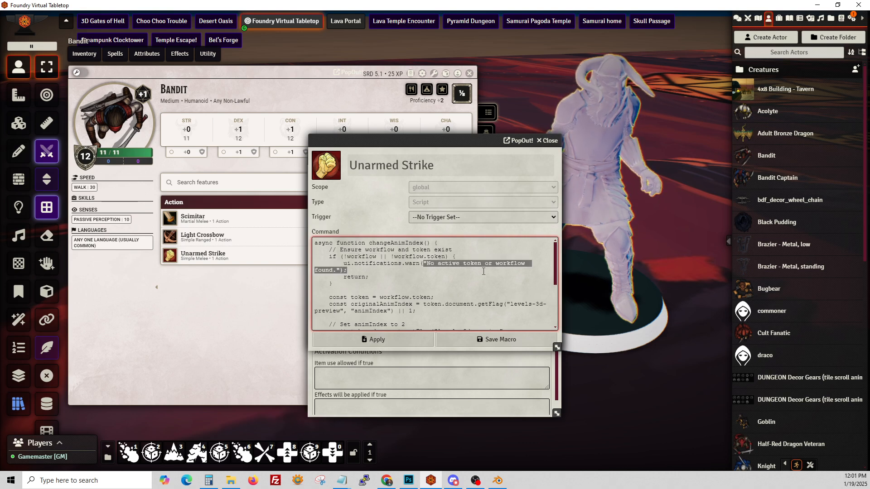
# - Edit the Unarmed Strike macro to set animIndex to 3 and wait 2350 ms, update the comment to 2.35 seconds, and save it
pyautogui.click(430, 285)
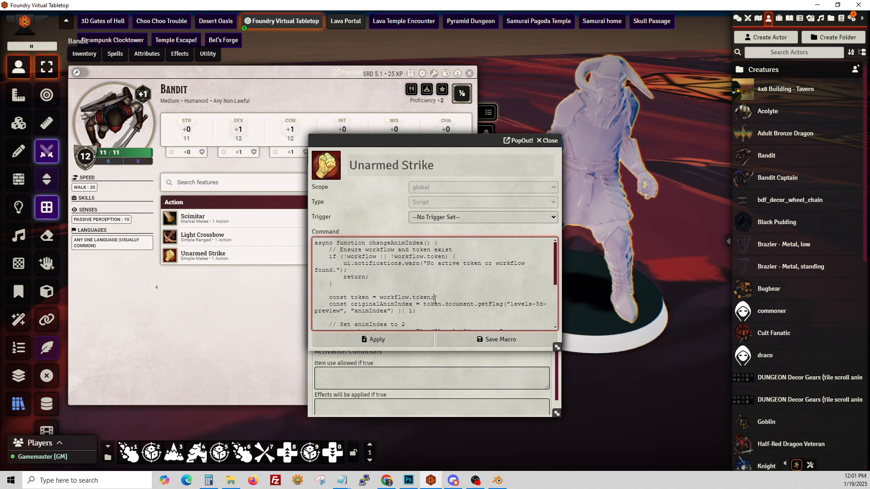
pyautogui.scroll(-1, 435, 299)
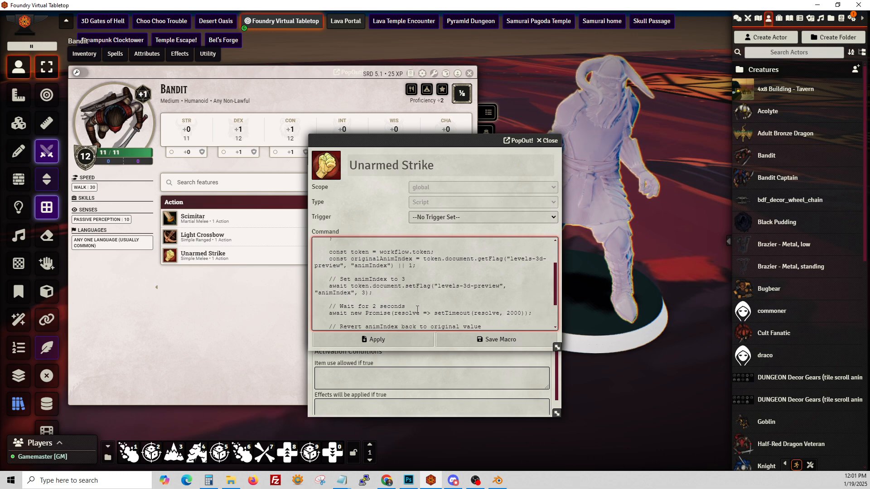
pyautogui.write('.35')
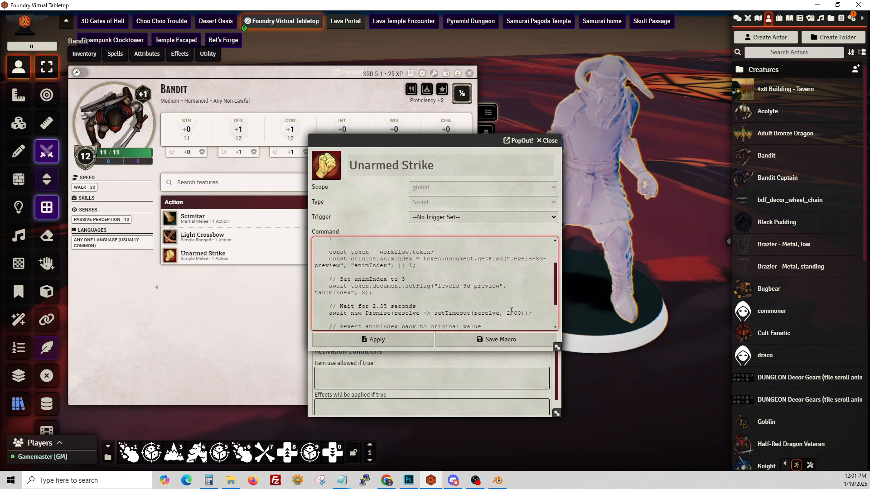
pyautogui.hotkey('shift', 'Up')
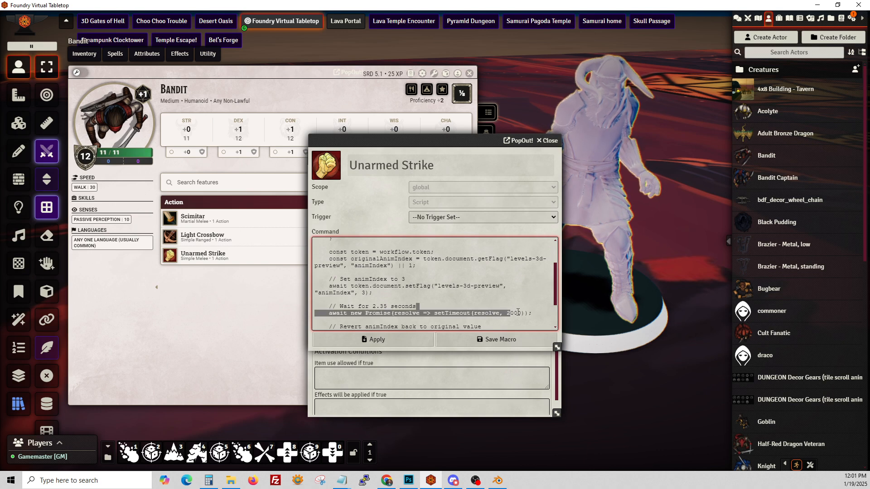
pyautogui.click(514, 312)
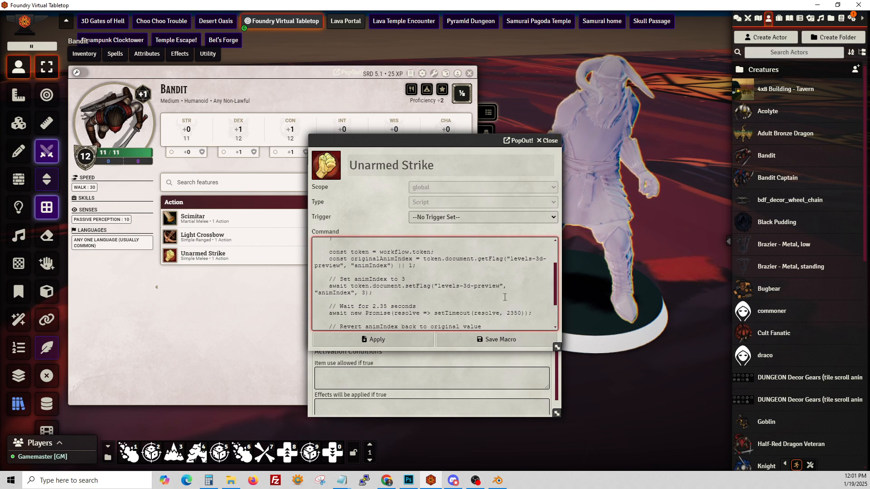
pyautogui.scroll(-2, 504, 297)
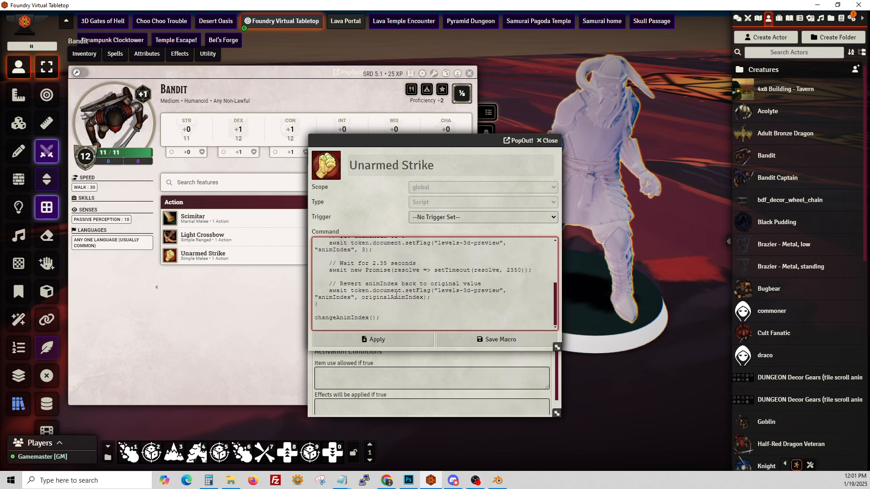
pyautogui.click(399, 339)
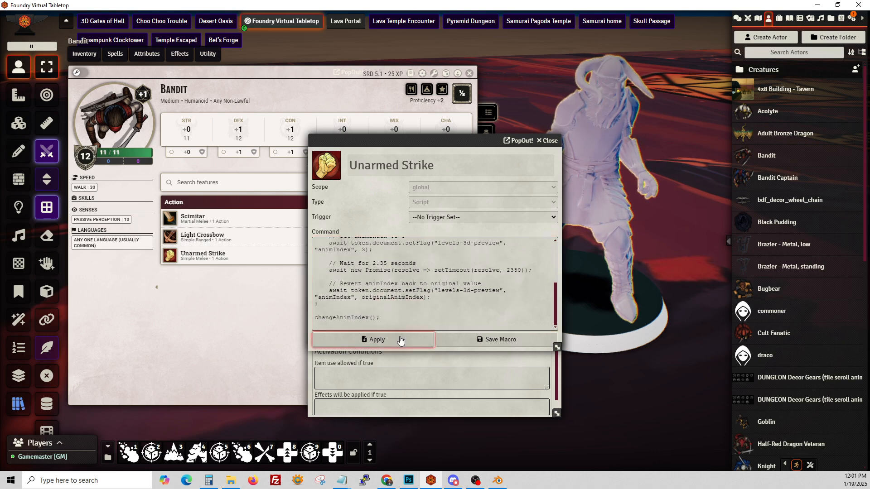
pyautogui.click(497, 341)
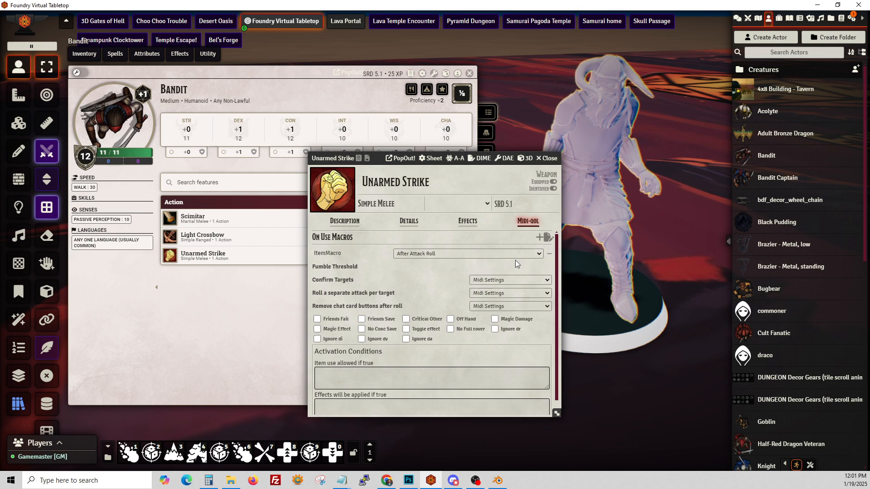
# - Select After Attack Roll as the Unarmed Strike ItemMacro's timing, then close the item and Bandit sheets
pyautogui.click(539, 253)
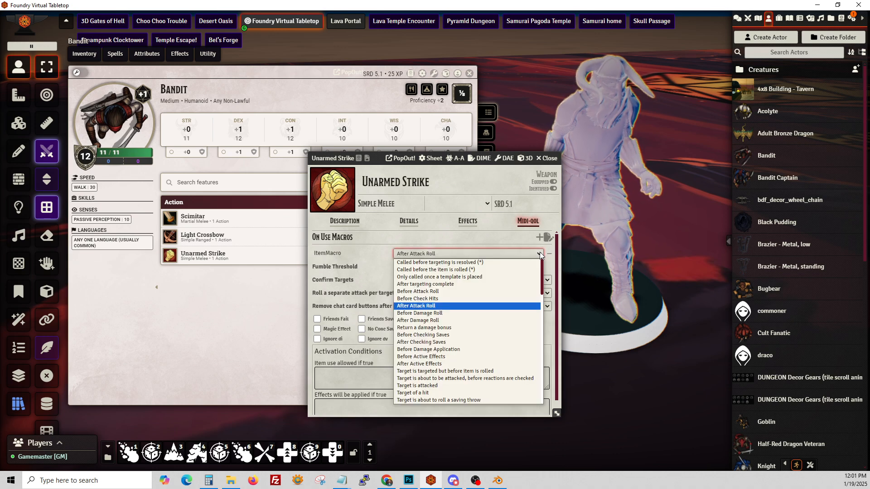
pyautogui.click(443, 306)
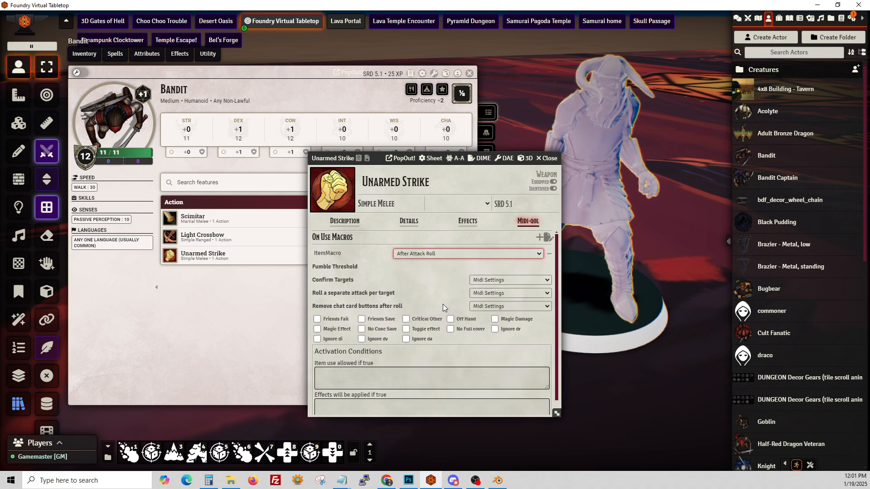
pyautogui.scroll(-1, 450, 375)
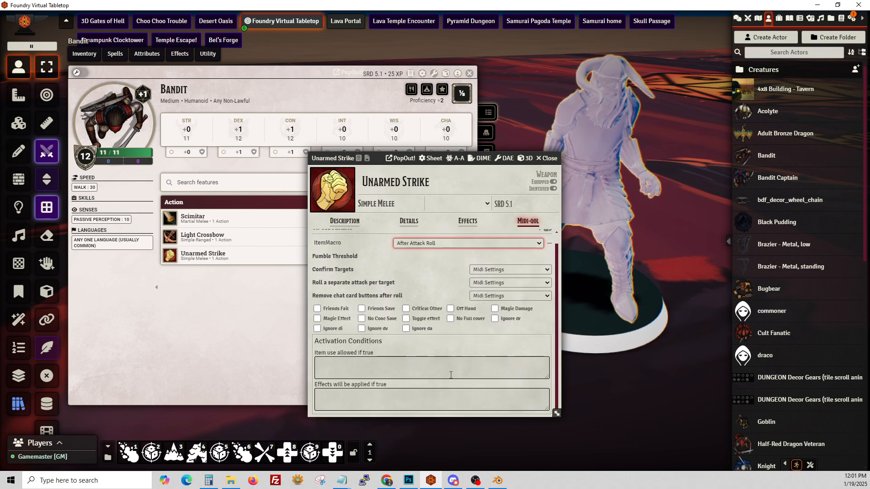
pyautogui.click(547, 158)
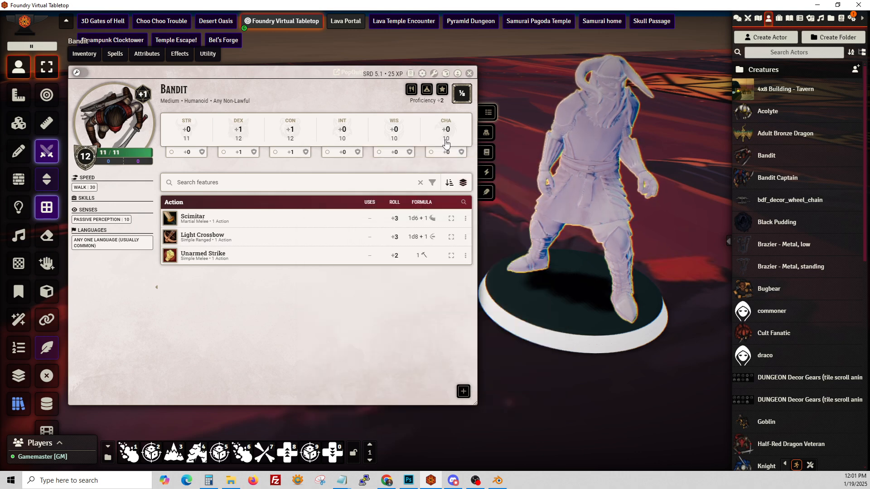
pyautogui.click(471, 74)
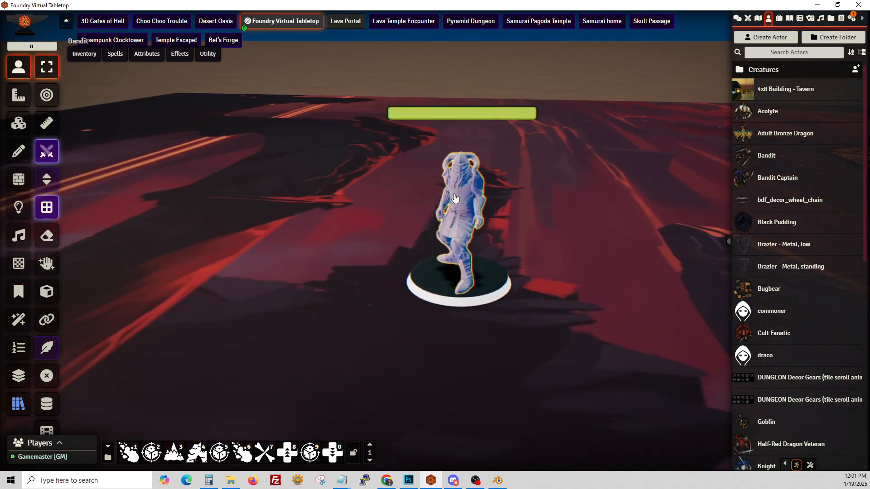
# - Reopen the sheet from the Bandit token, move it clear of the model, and roll Unarmed Strike to test its animation
pyautogui.click(469, 192)
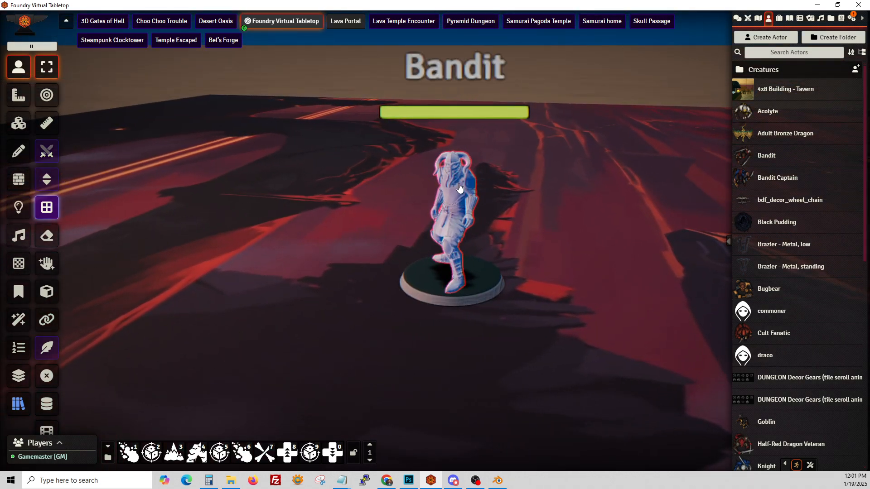
pyautogui.doubleClick(459, 187)
pyautogui.moveTo(268, 51); pyautogui.dragTo(205, 33)
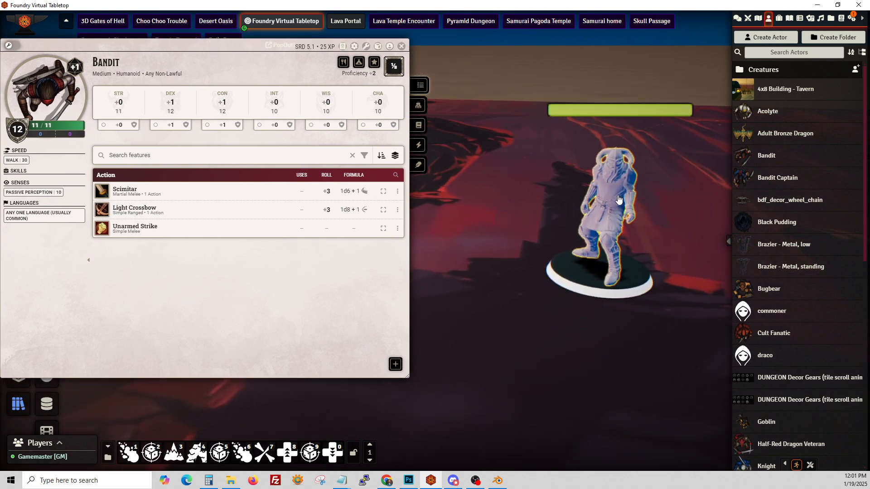
pyautogui.scroll(3, 656, 207)
pyautogui.moveTo(481, 171); pyautogui.dragTo(424, 190, button='right')
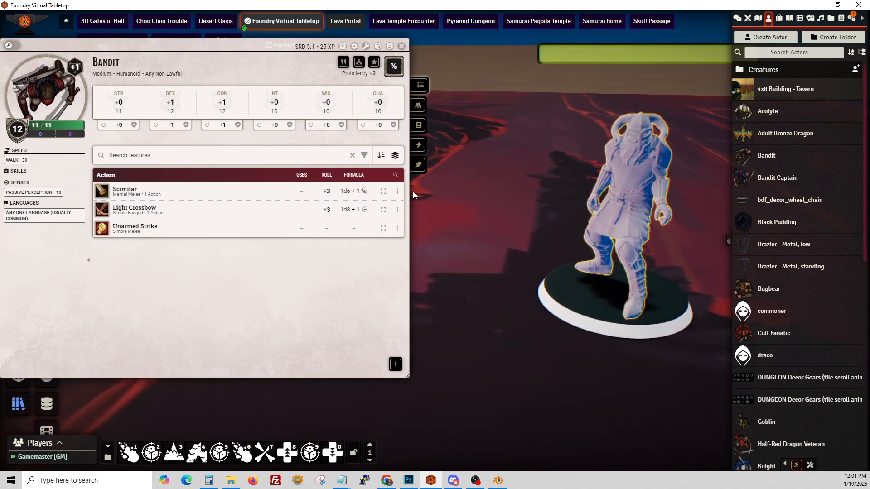
pyautogui.moveTo(100, 229)
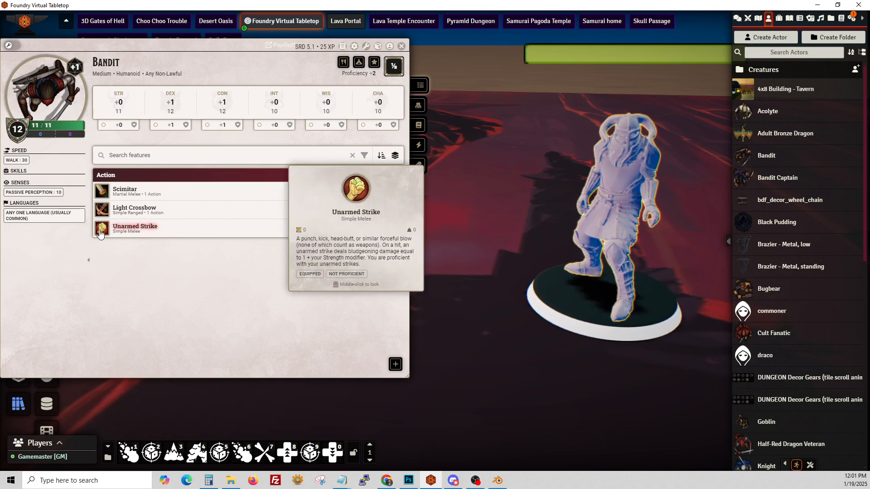
pyautogui.click(426, 264)
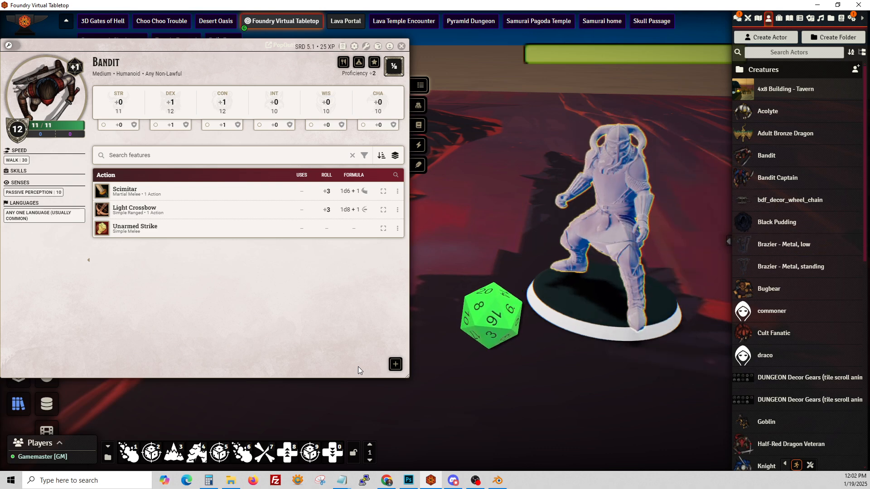
# - Disable the Automated Animations effect for the Unarmed Strike item, submit the change and close the item
pyautogui.click(398, 229)
pyautogui.click(413, 236)
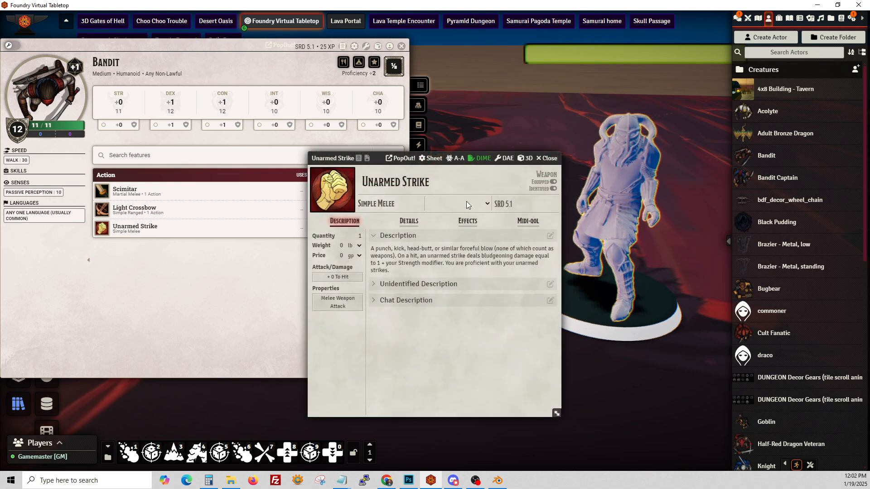
pyautogui.click(455, 158)
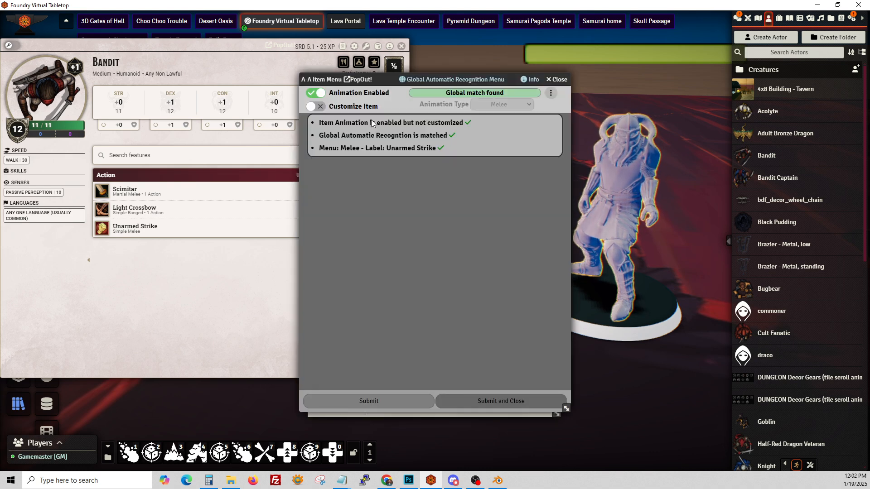
pyautogui.click(315, 92)
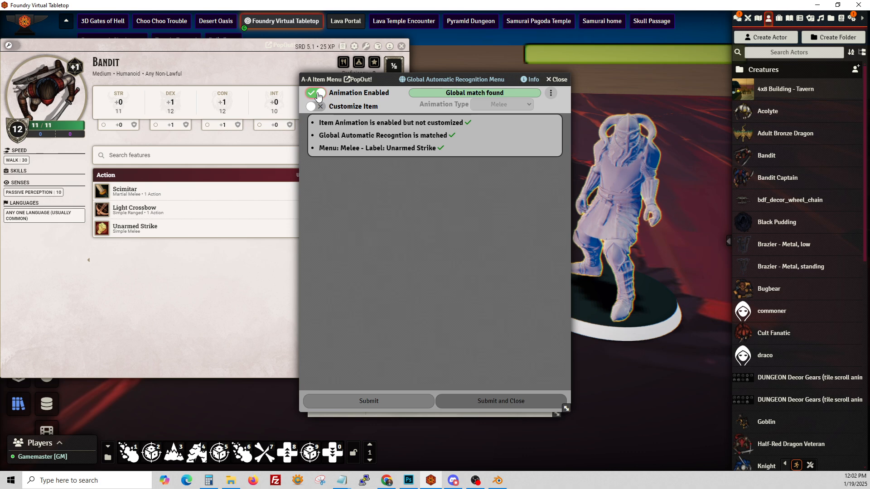
pyautogui.click(495, 403)
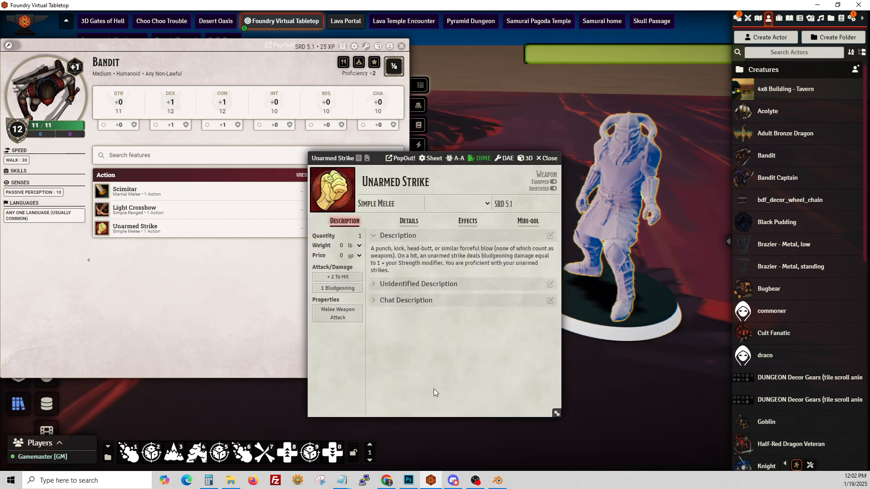
pyautogui.click(549, 159)
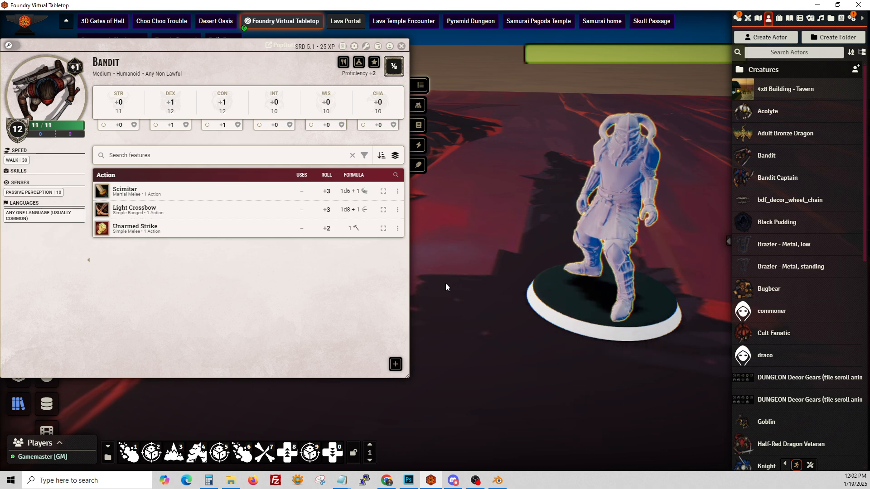
# - Open the Bandit's Lightning Bolt spell for editing and disable its Automated Animations effect
pyautogui.click(417, 128)
pyautogui.click(397, 232)
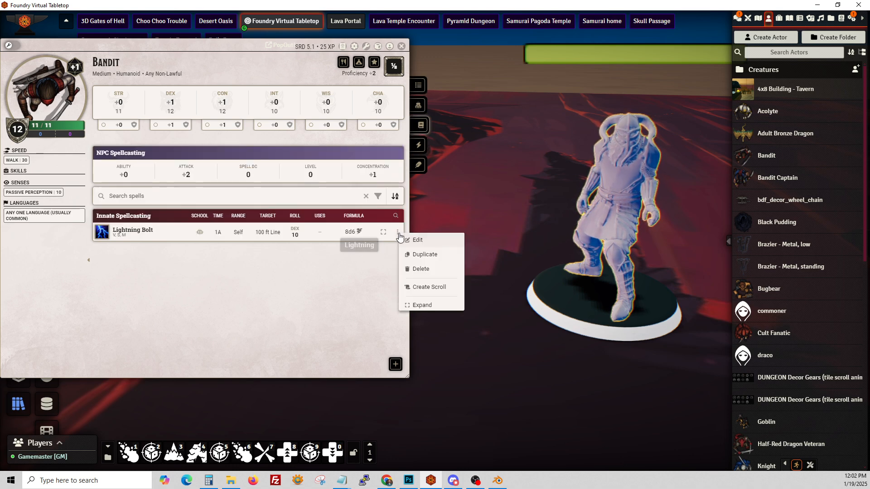
pyautogui.click(410, 240)
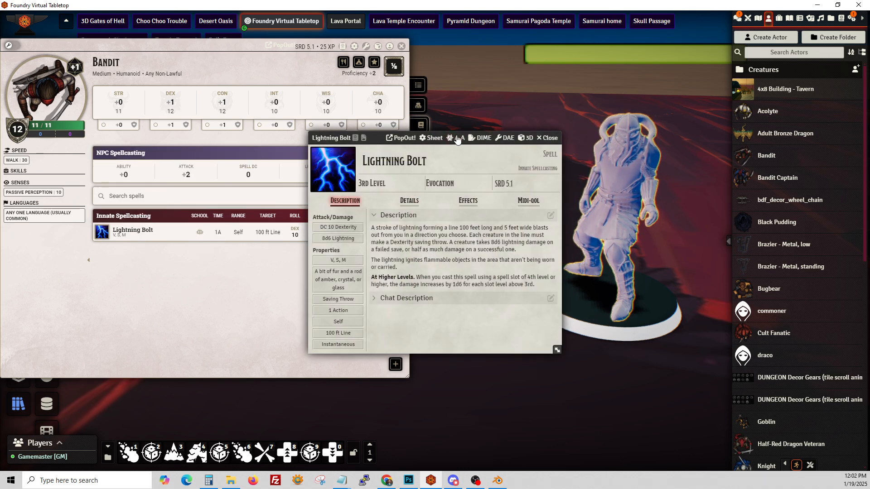
pyautogui.click(457, 139)
pyautogui.click(315, 93)
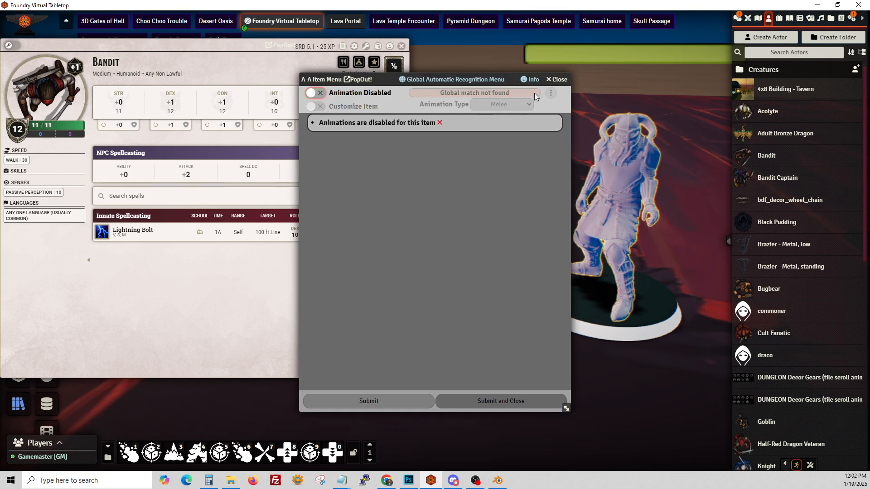
pyautogui.click(557, 403)
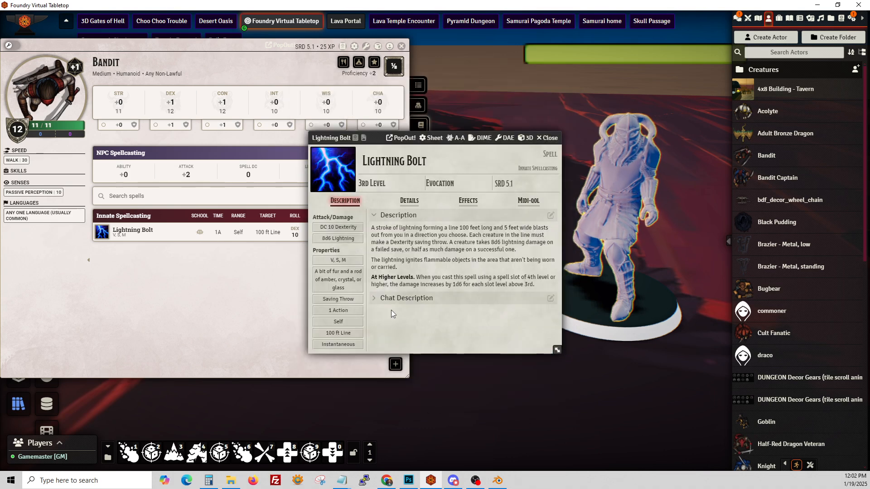
# - Add an on-use ItemMacro to Lightning Bolt in its Midi-QOL settings and set its timing to Before Attack Roll
pyautogui.click(528, 201)
pyautogui.click(548, 238)
pyautogui.click(435, 237)
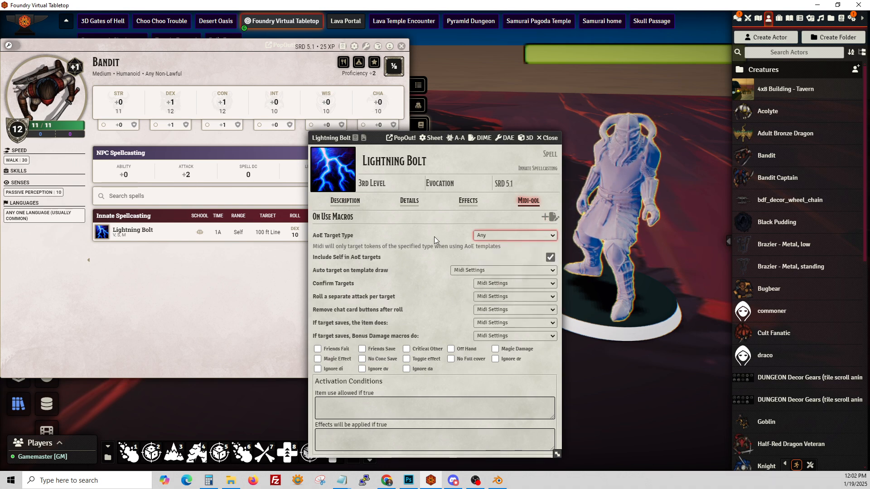
pyautogui.click(545, 217)
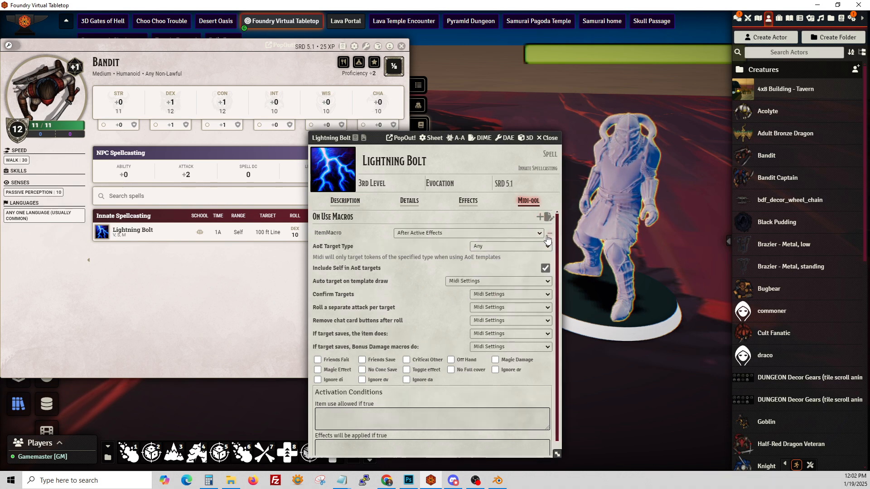
pyautogui.click(539, 233)
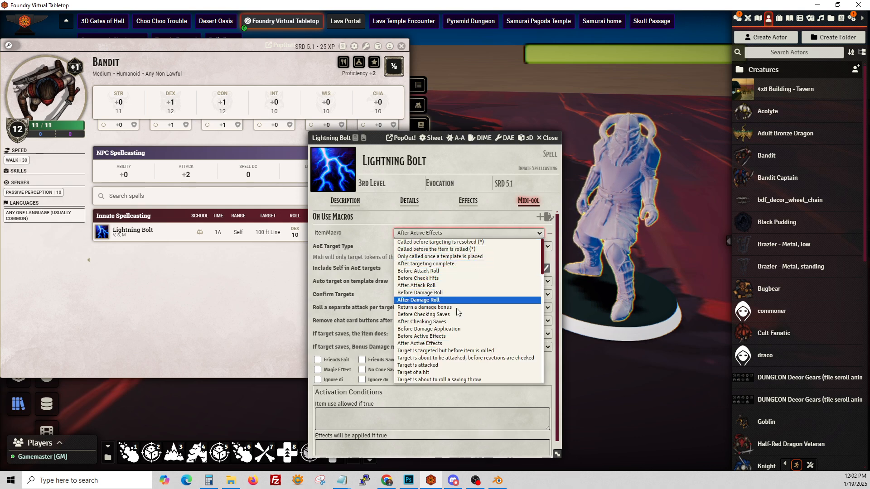
pyautogui.click(453, 272)
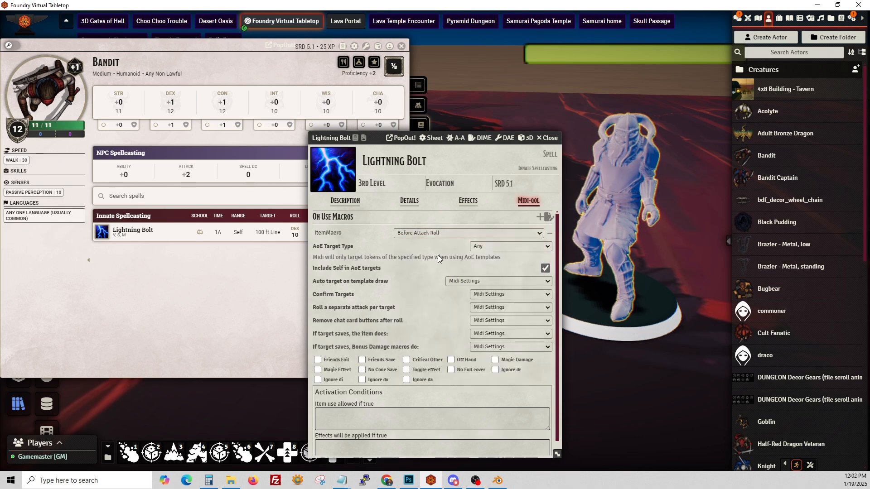
# - Open Lightning Bolt's item macro and paste the copied changeAnimIndex script into its command
pyautogui.click(548, 219)
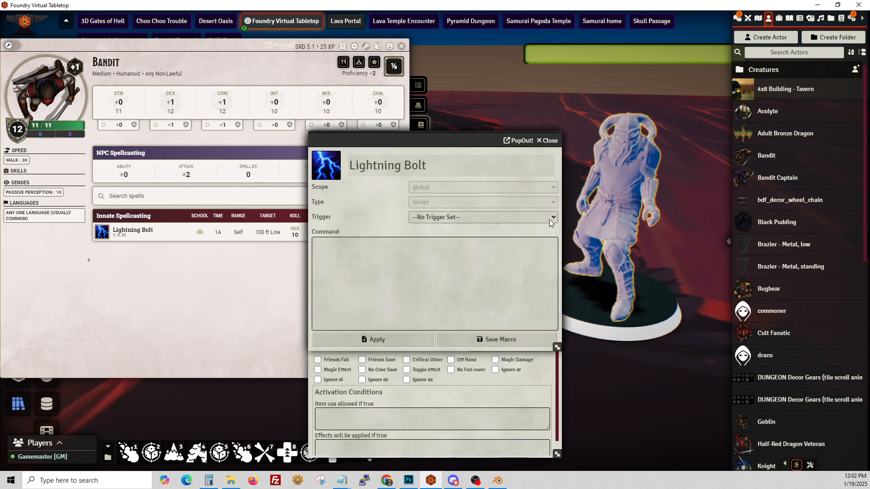
pyautogui.click(498, 256)
pyautogui.hotkey('ctrl', 'v')
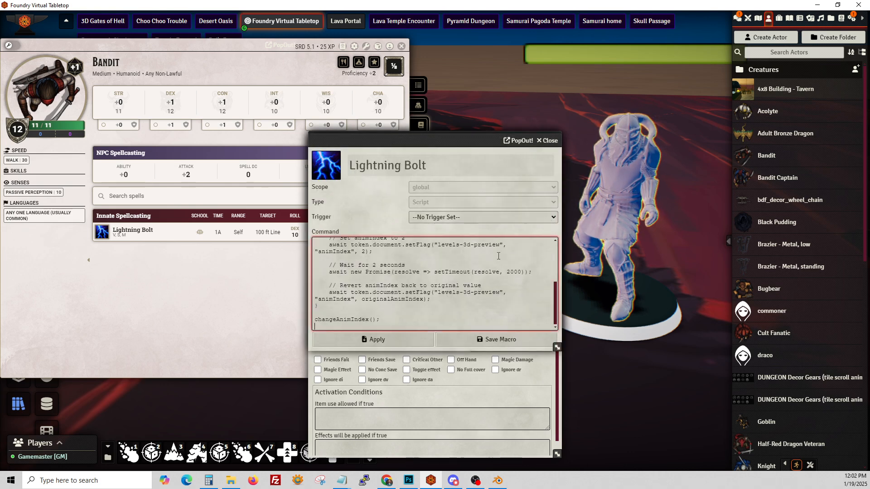
# - Switch to Blender and stop tweaking the Kick strip's action in the Nonlinear Animation editor
pyautogui.click(497, 480)
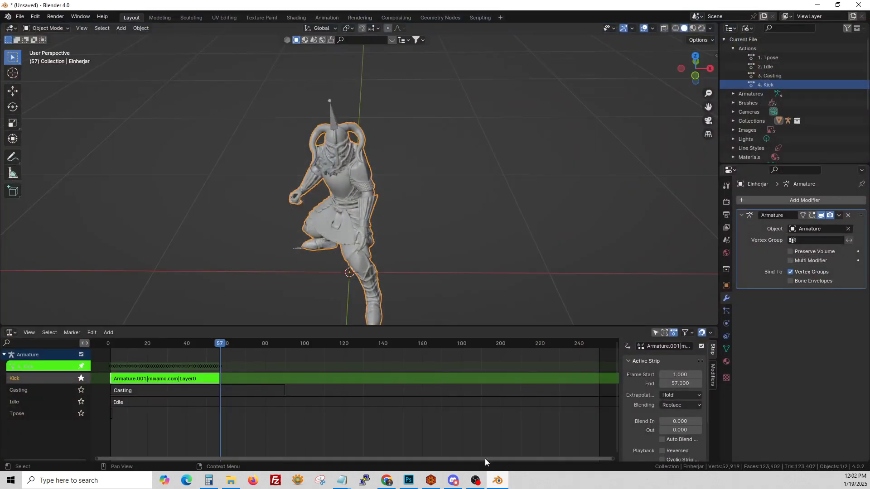
pyautogui.rightClick(163, 377)
pyautogui.click(151, 362)
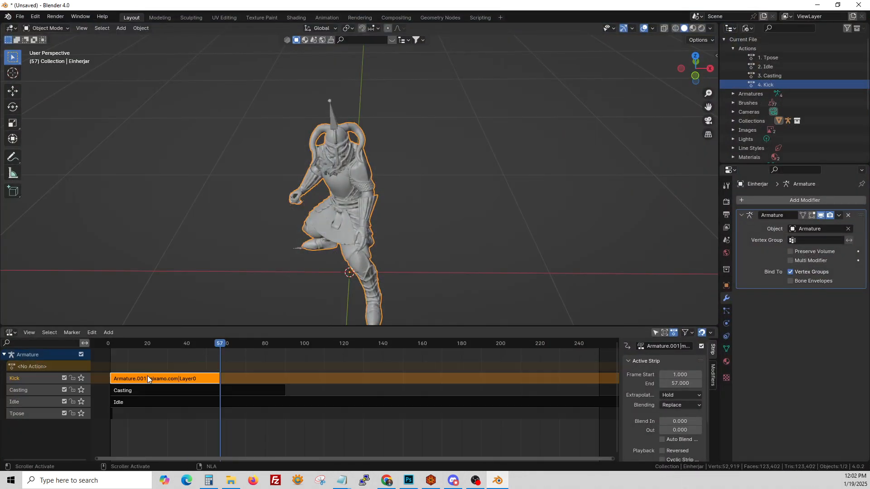
# - Select the Casting strip, move the playhead to its end at frame 90 to check its duration, and switch back to Foundry Virtual Tabletop
pyautogui.click(126, 391)
pyautogui.moveTo(287, 343); pyautogui.dragTo(285, 341)
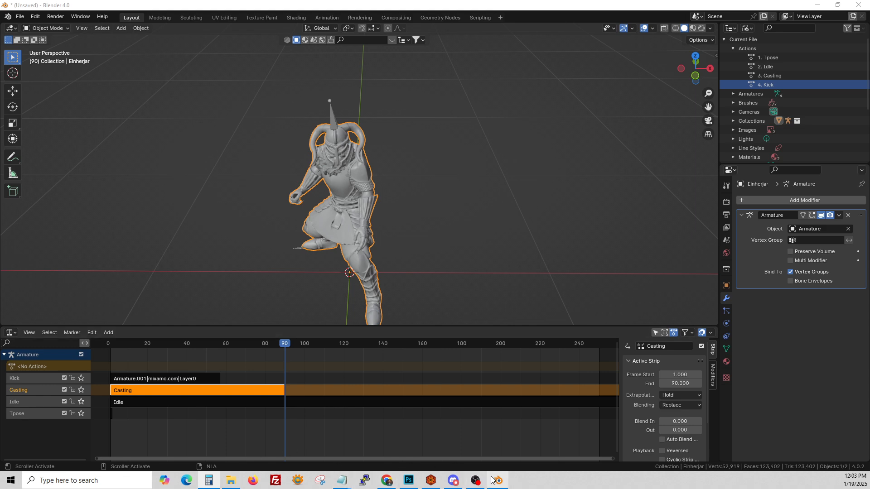
pyautogui.click(431, 480)
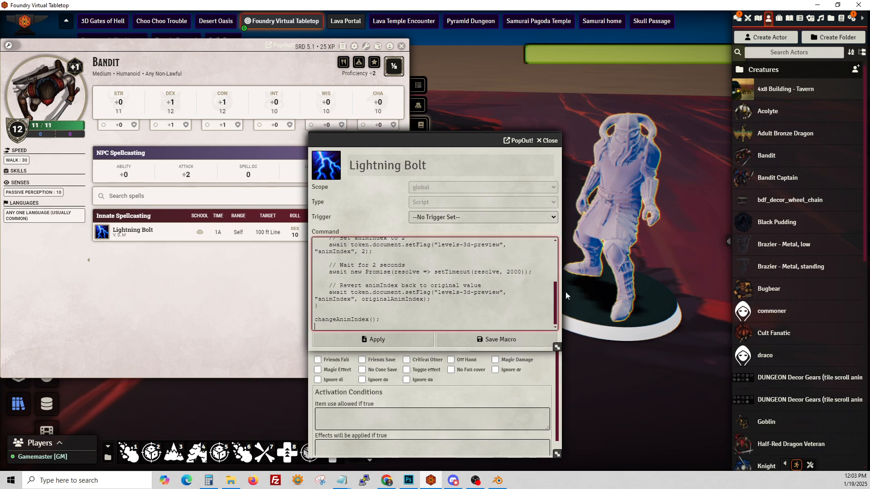
# - Change the wait in Lightning Bolt's item macro to 3.75 seconds with a setTimeout of 3750, and save the macro
pyautogui.moveTo(511, 269); pyautogui.dragTo(508, 267)
pyautogui.click(507, 272)
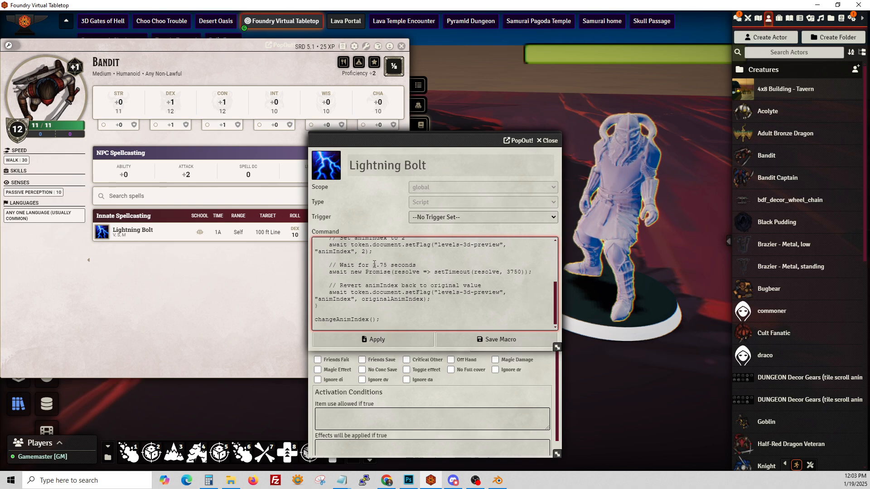
pyautogui.scroll(1, 374, 265)
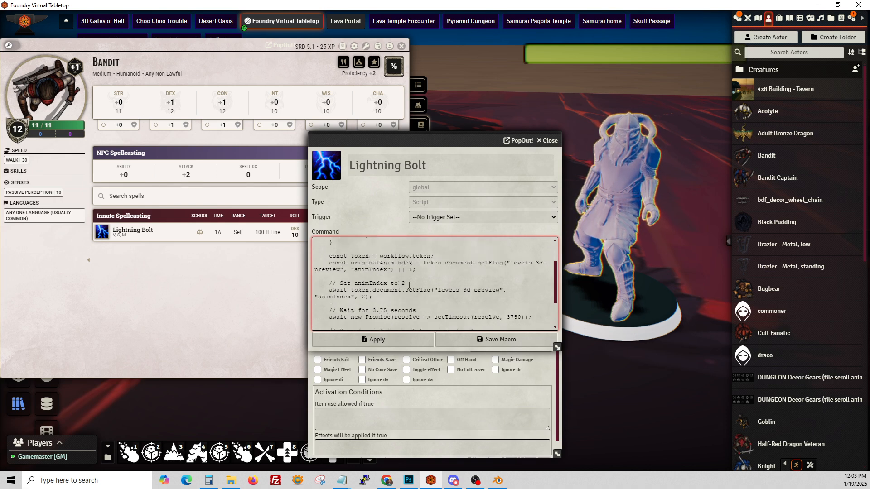
pyautogui.scroll(-1, 411, 292)
pyautogui.click(403, 344)
pyautogui.click(488, 343)
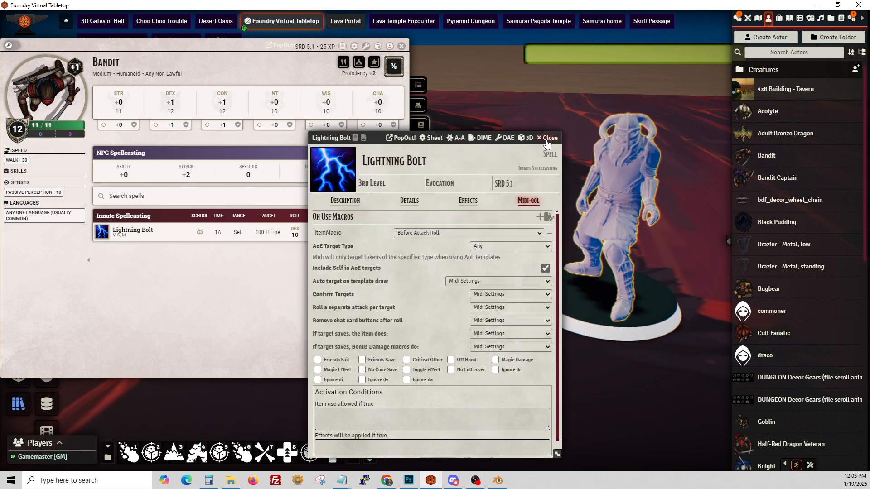
# - Close the Lightning Bolt item sheet and test-cast the spell from the Bandit's spell list
pyautogui.scroll(-1, 480, 311)
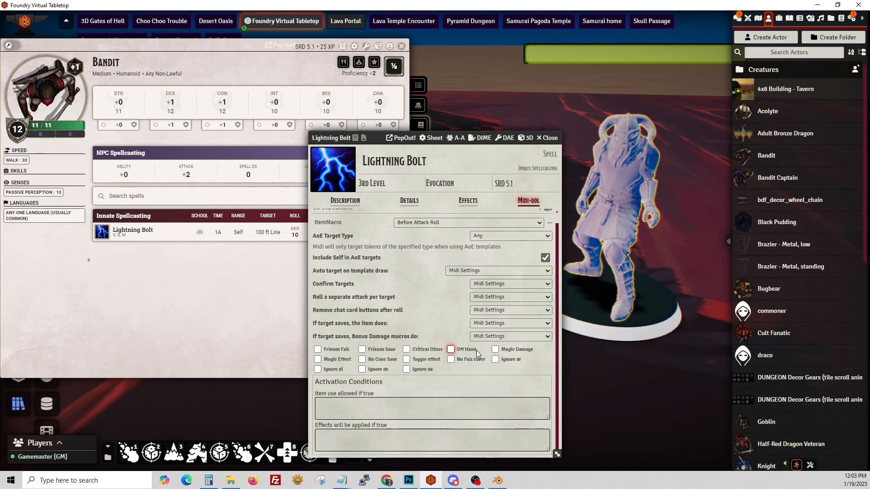
pyautogui.click(547, 137)
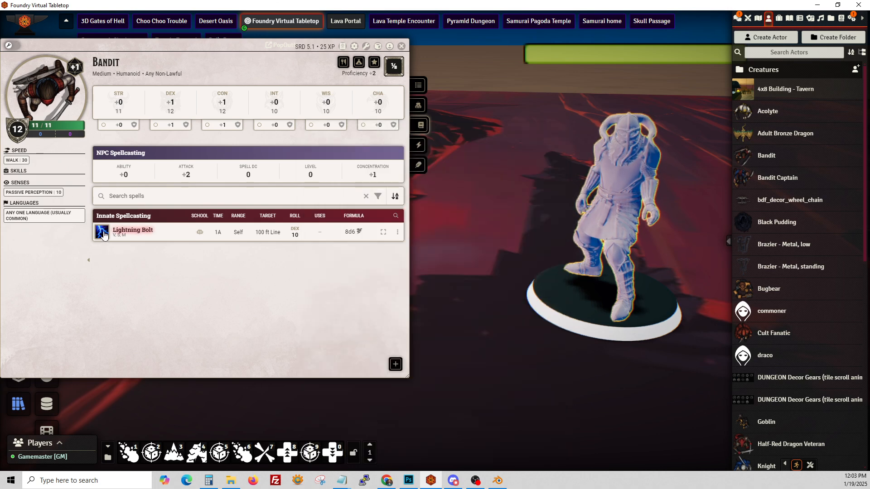
pyautogui.click(102, 234)
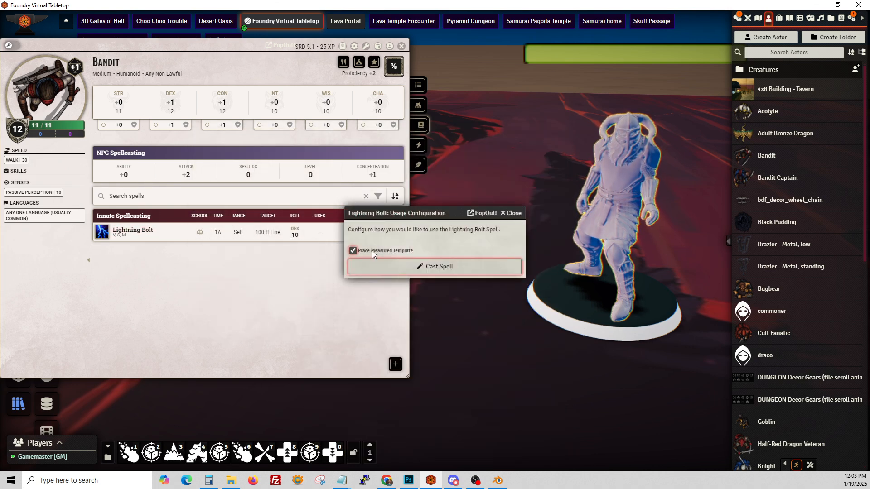
pyautogui.click(376, 267)
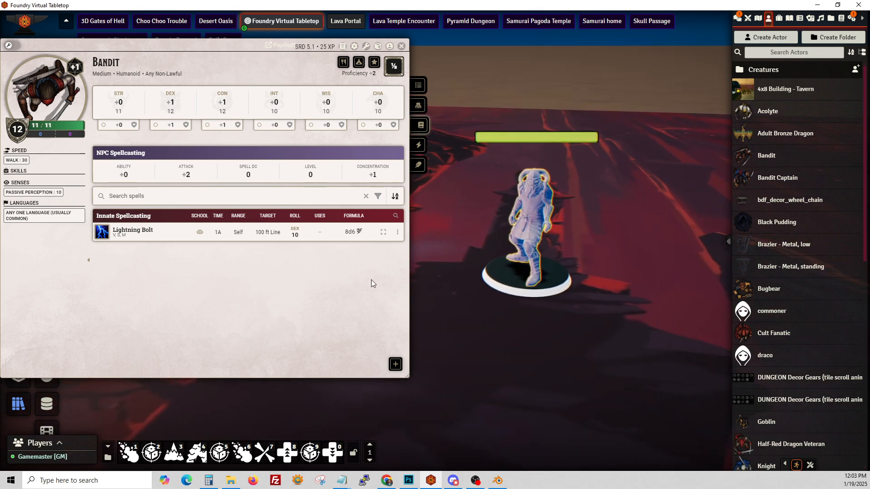
# - Reopen Lightning Bolt for editing, set its ItemMacro timing to "Called before targeting is resolved (*)", and close the item sheet
pyautogui.click(398, 232)
pyautogui.click(401, 240)
pyautogui.click(528, 200)
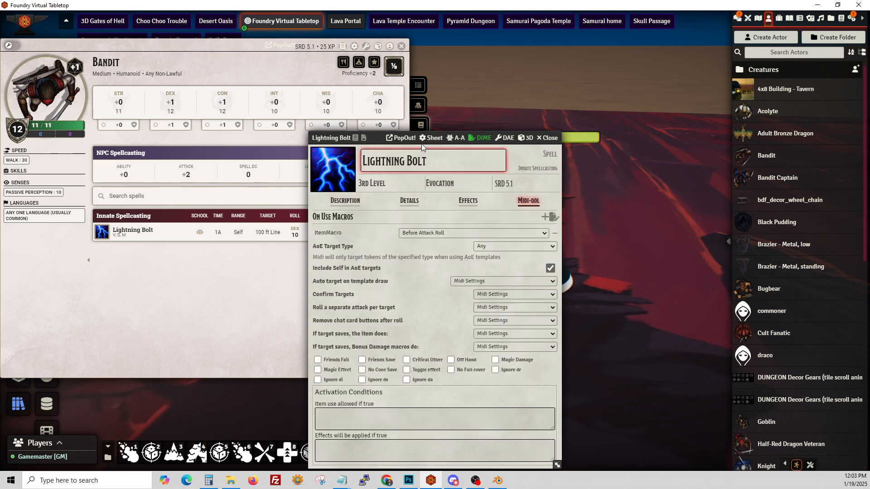
pyautogui.moveTo(376, 137); pyautogui.dragTo(93, 83)
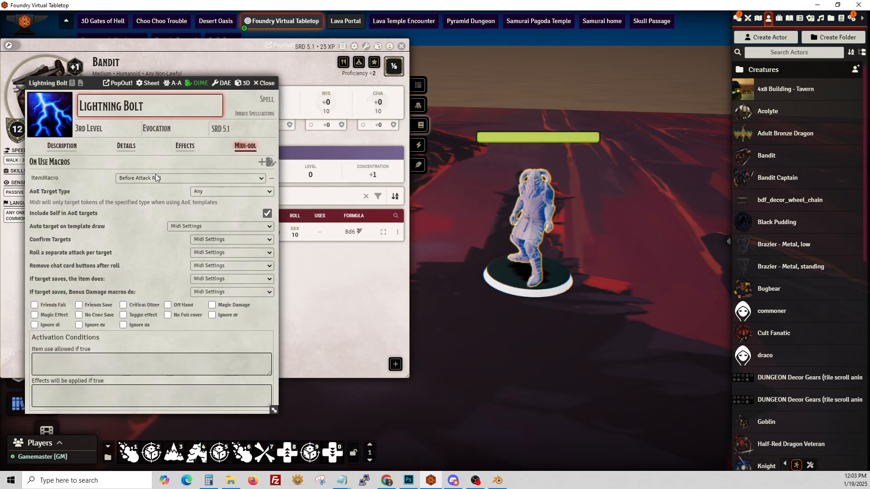
pyautogui.click(211, 178)
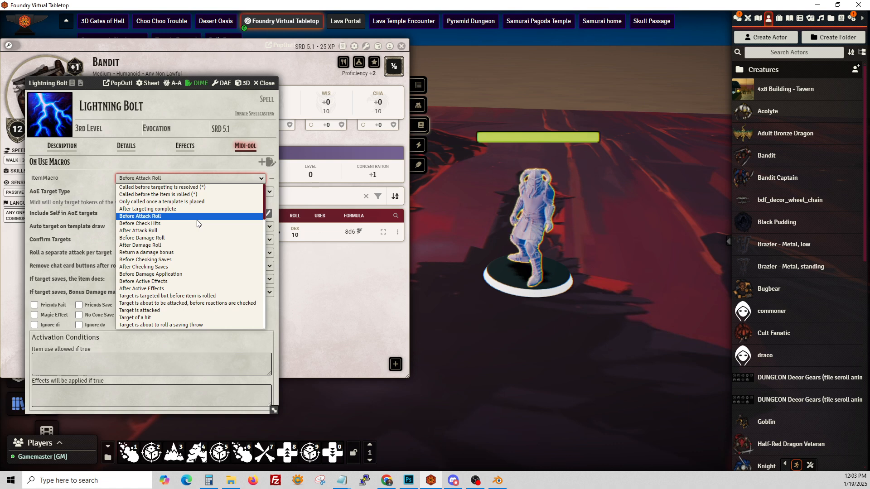
pyautogui.click(202, 187)
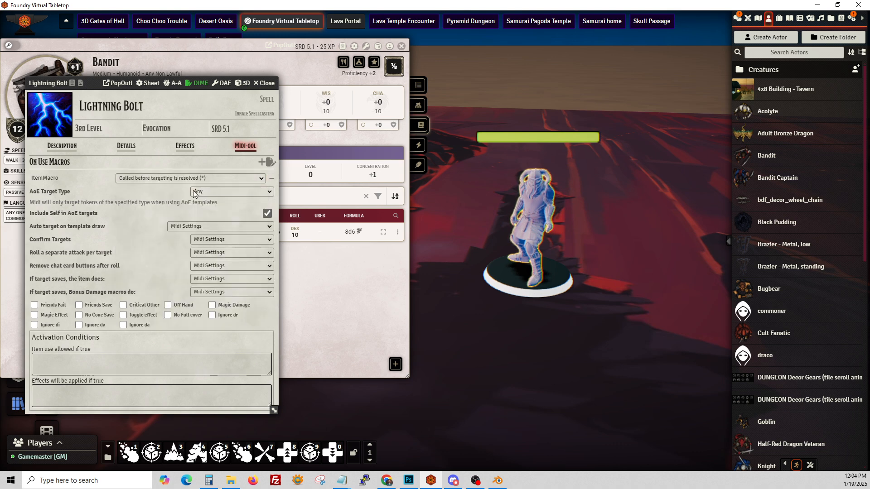
pyautogui.click(266, 84)
# - Cast Lightning Bolt again, discarding the previous roll and turning off Place Measured Template, to watch the token's casting animation
pyautogui.click(102, 231)
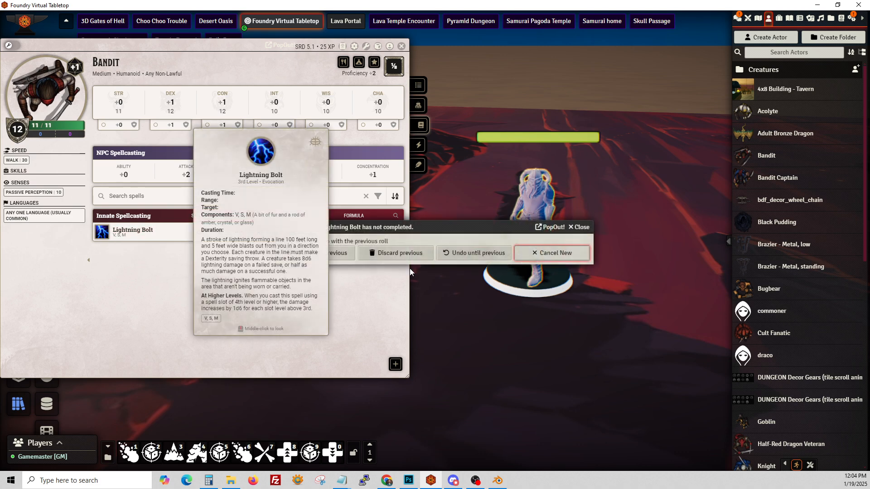
pyautogui.click(400, 253)
pyautogui.click(380, 250)
pyautogui.click(380, 268)
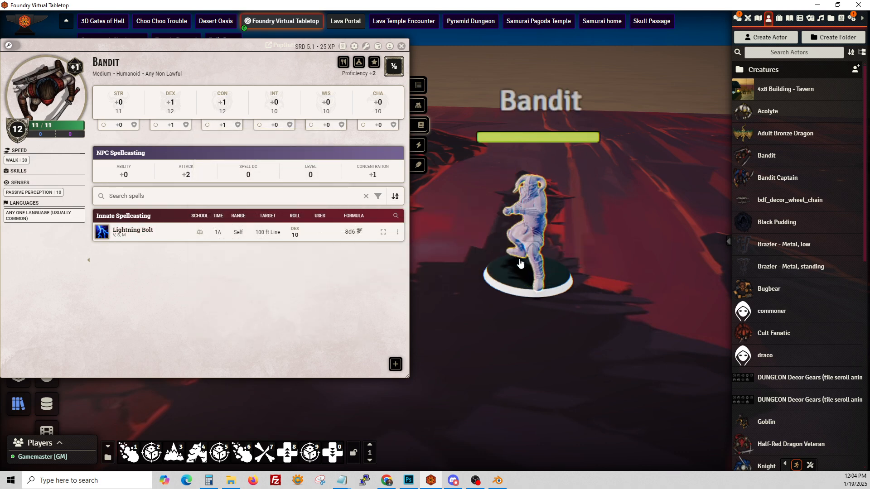
pyautogui.rightClick(543, 242)
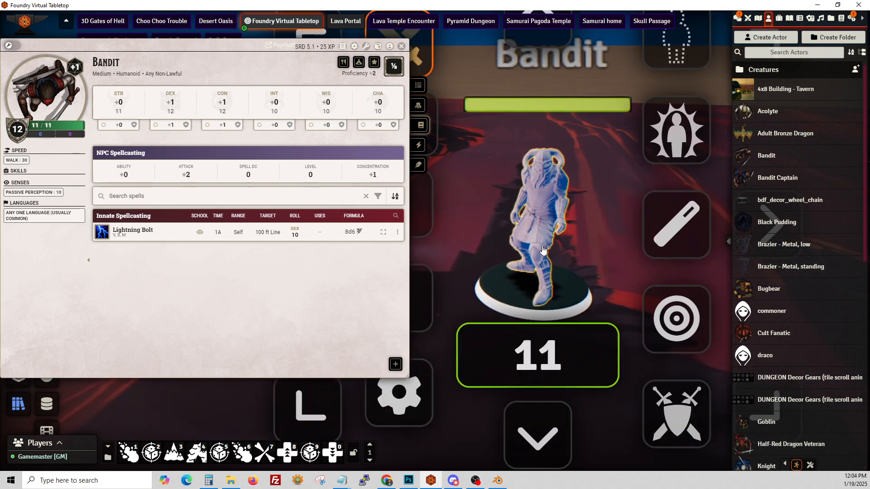
# - Shorten the setTimeout in Lightning Bolt's item macro to 3700, save the macro, and close the item sheet
pyautogui.click(397, 232)
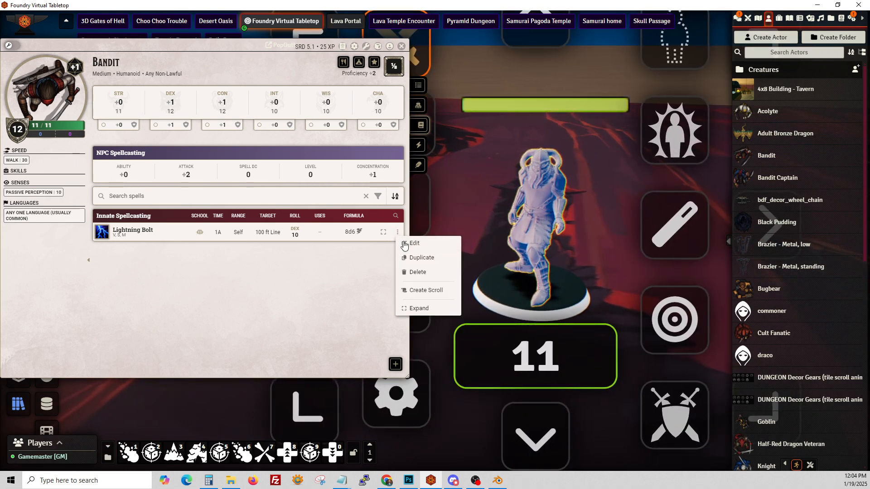
pyautogui.click(413, 243)
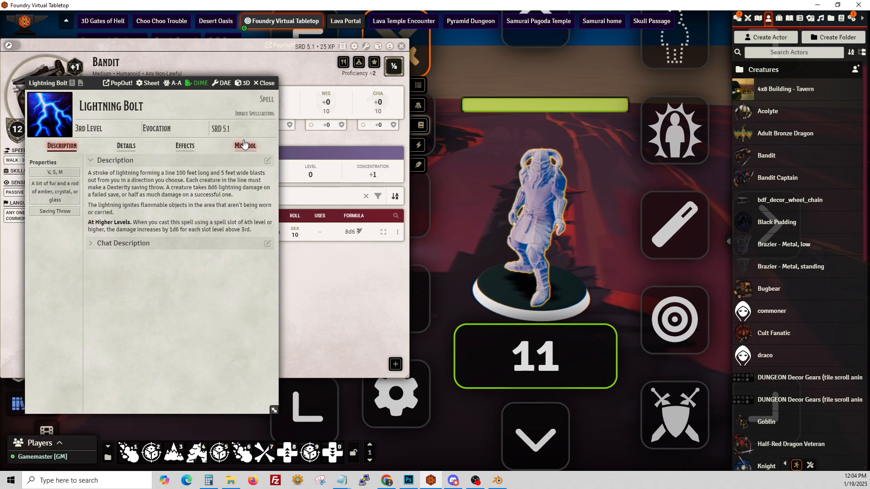
pyautogui.click(190, 81)
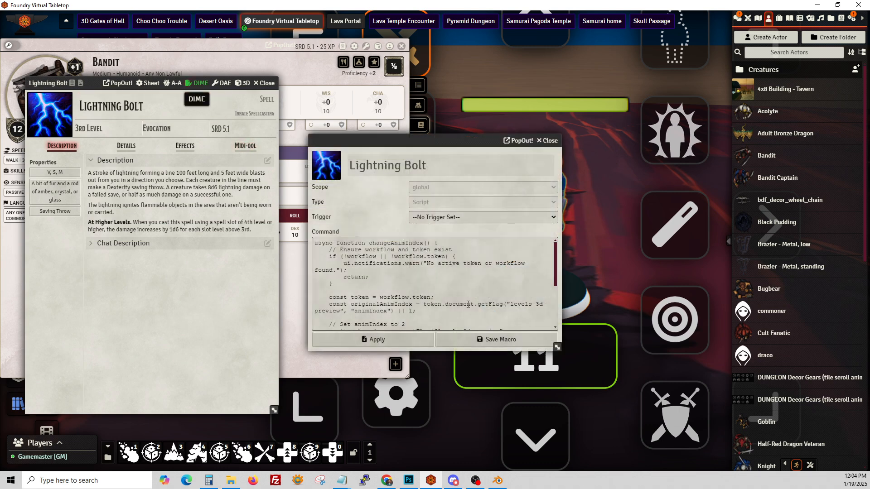
pyautogui.scroll(-2, 490, 305)
pyautogui.click(517, 315)
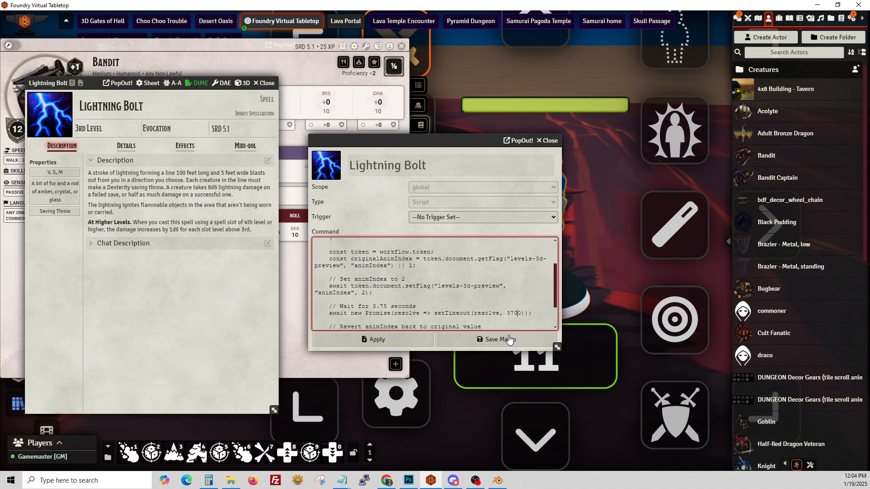
pyautogui.click(493, 341)
pyautogui.click(265, 83)
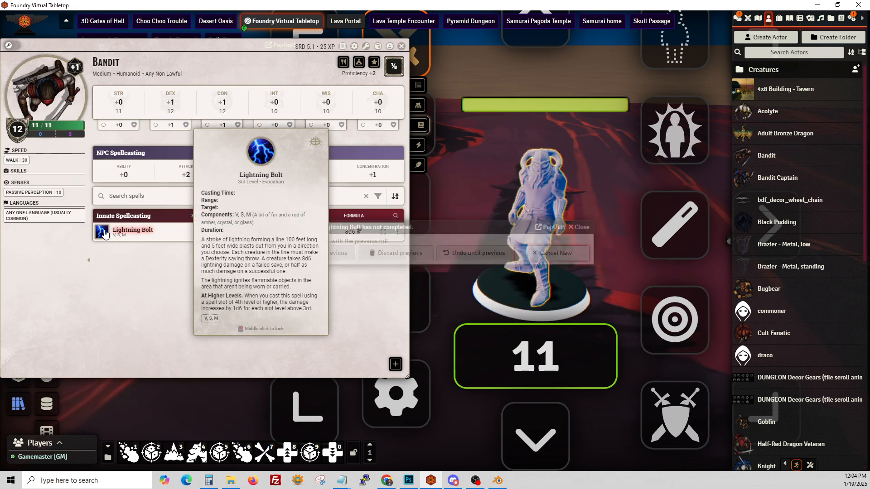
# - Test the shortened casting animation by using Lightning Bolt, discarding the previous roll and dismissing the usage configuration
pyautogui.click(102, 232)
pyautogui.click(412, 261)
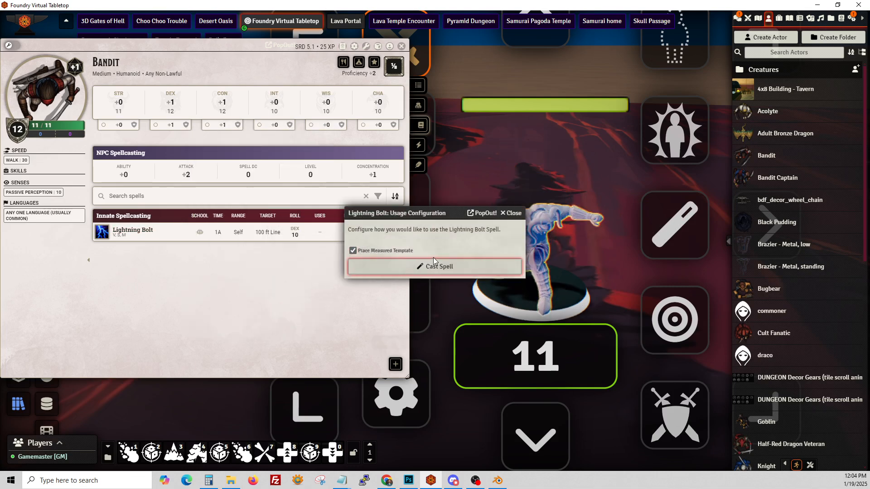
pyautogui.click(513, 213)
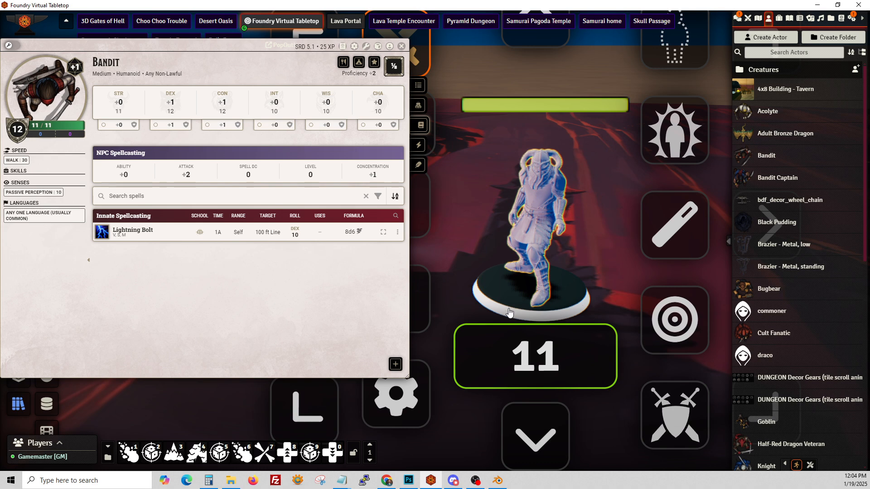
# - Close the Bandit's character sheet and select the Einherjar token in the scene
pyautogui.click(400, 48)
pyautogui.click(285, 284)
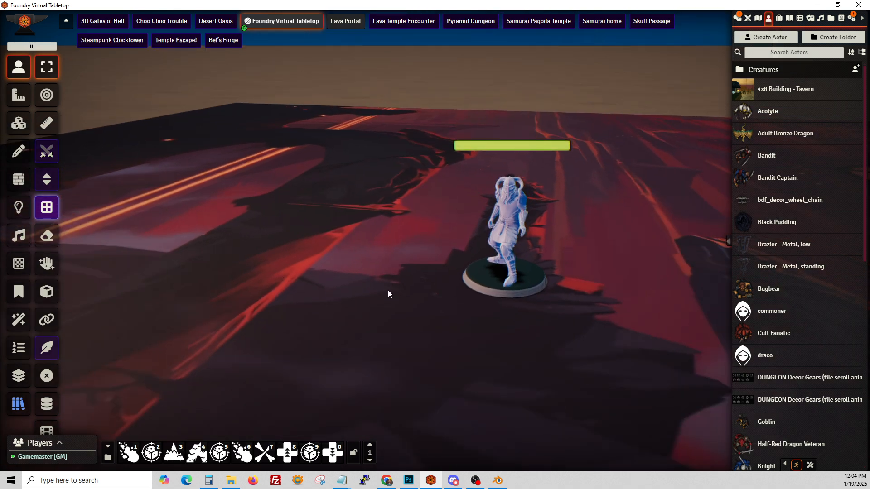
pyautogui.moveTo(388, 290); pyautogui.dragTo(398, 265)
pyautogui.moveTo(398, 265); pyautogui.dragTo(254, 289, button='right')
pyautogui.moveTo(380, 297); pyautogui.dragTo(271, 294, button='right')
pyautogui.scroll(3, 270, 295)
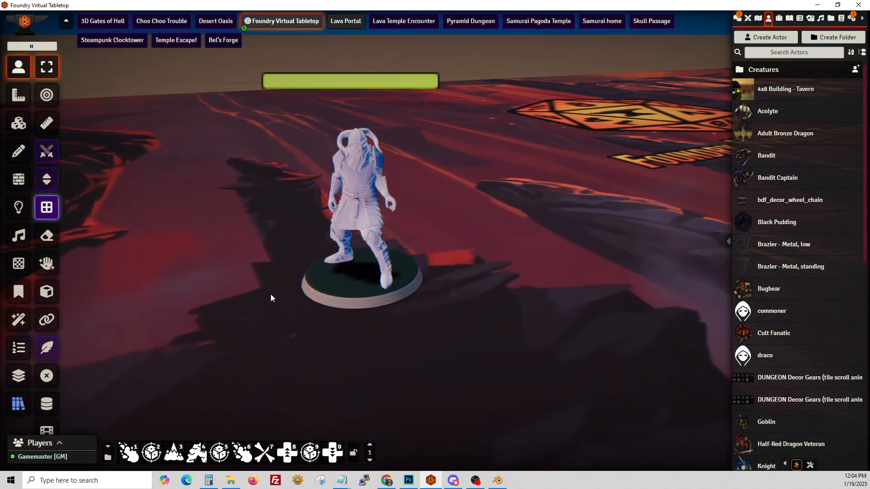
pyautogui.scroll(4, 271, 295)
pyautogui.moveTo(220, 249); pyautogui.dragTo(263, 282, button='right')
pyautogui.moveTo(230, 296); pyautogui.dragTo(378, 247)
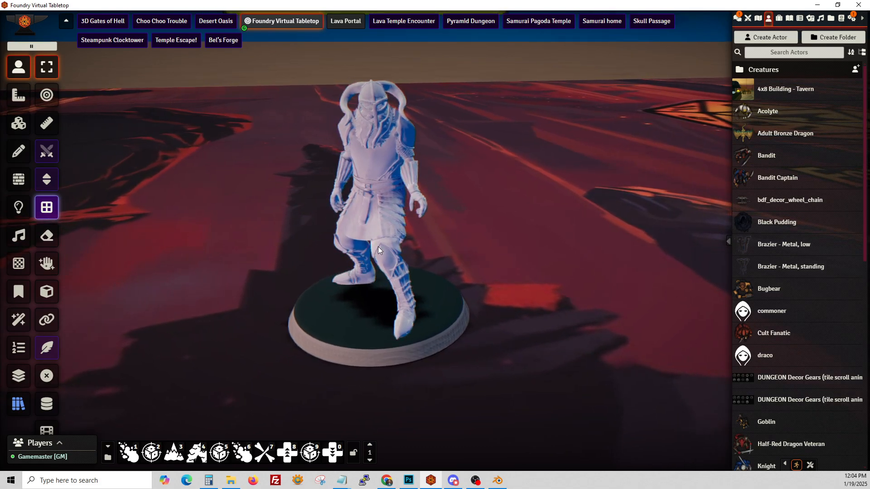
pyautogui.click(395, 289)
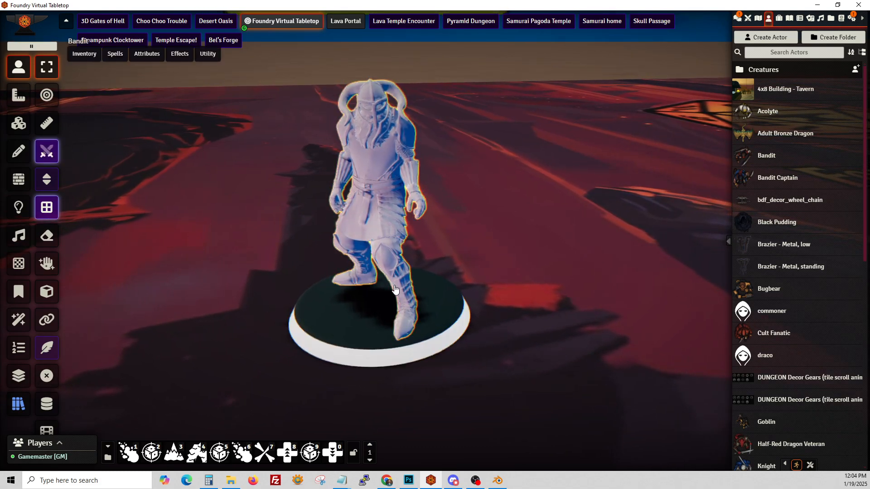